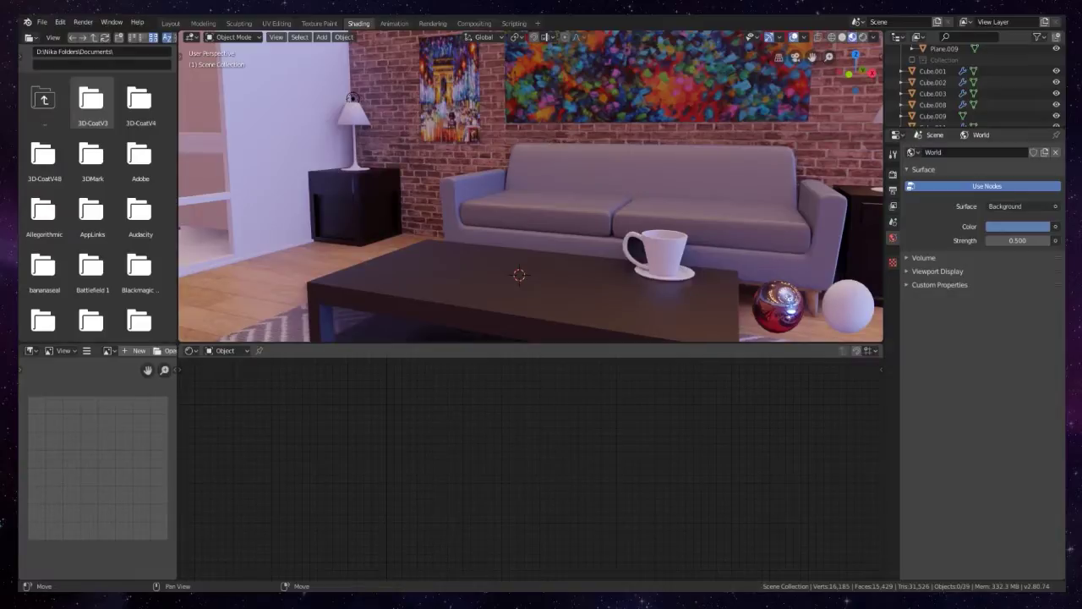
- Switch to the Modeling workspace and display the living room in solid shading
scroll(519, 284, up, 4)
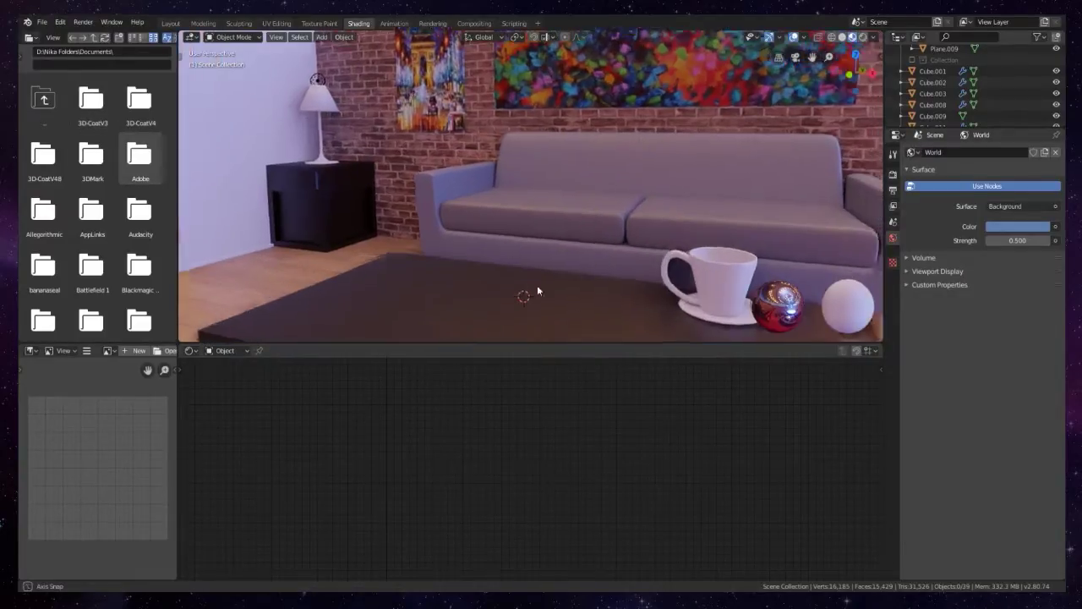
click(203, 23)
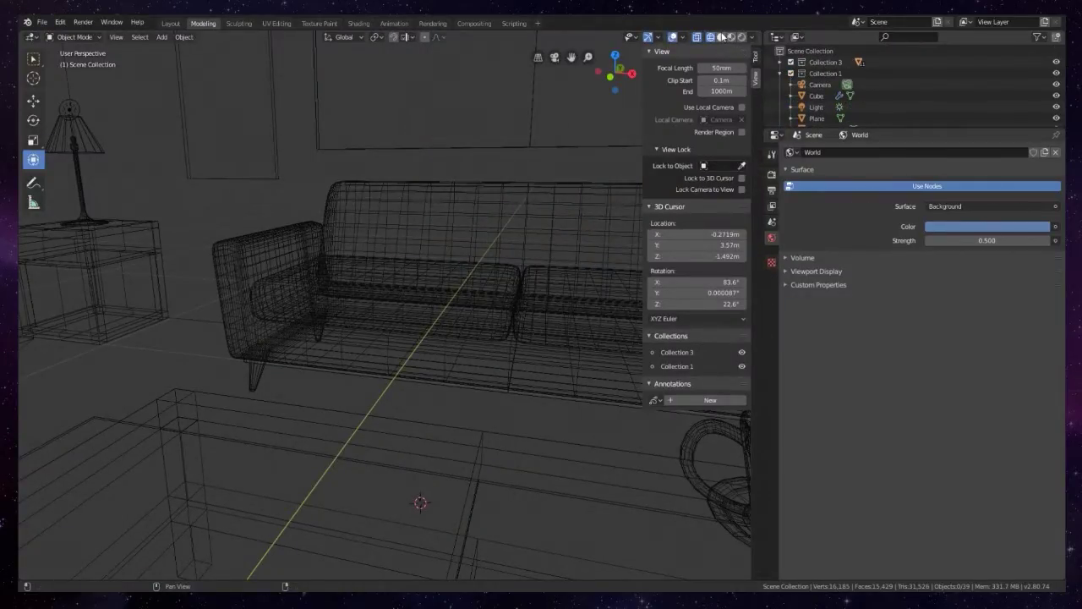
click(721, 37)
mouse_move(408, 328)
shift+middle_down()
mouse_move(429, 256)
mouse_move(430, 433)
shift+middle_up()
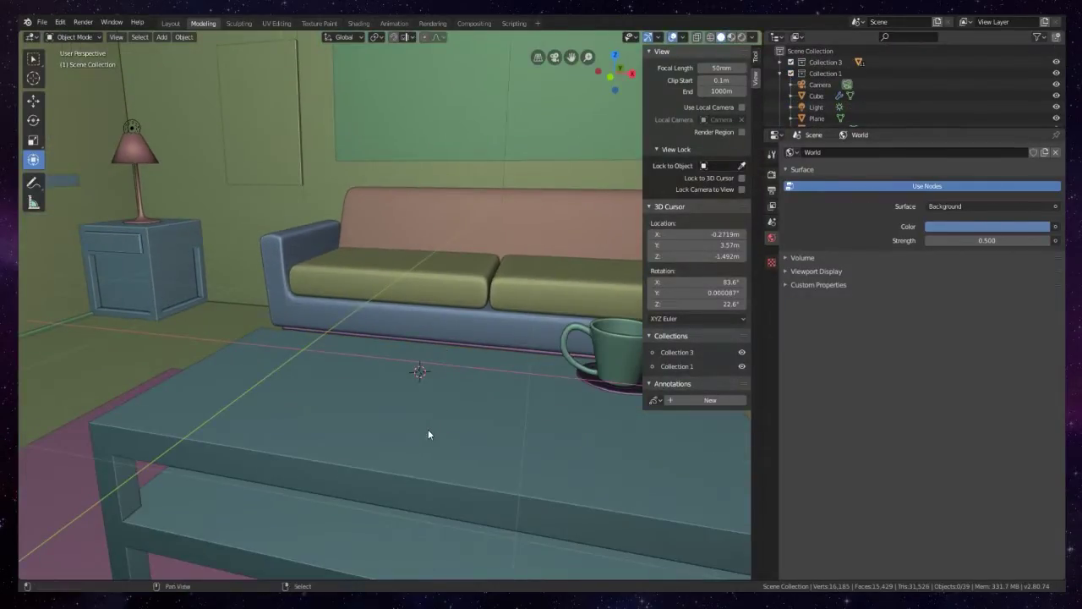
- Add a cylinder mesh at the 3D cursor and raise it about 0.97 m so it stands on the coffee table
key(shift+a)
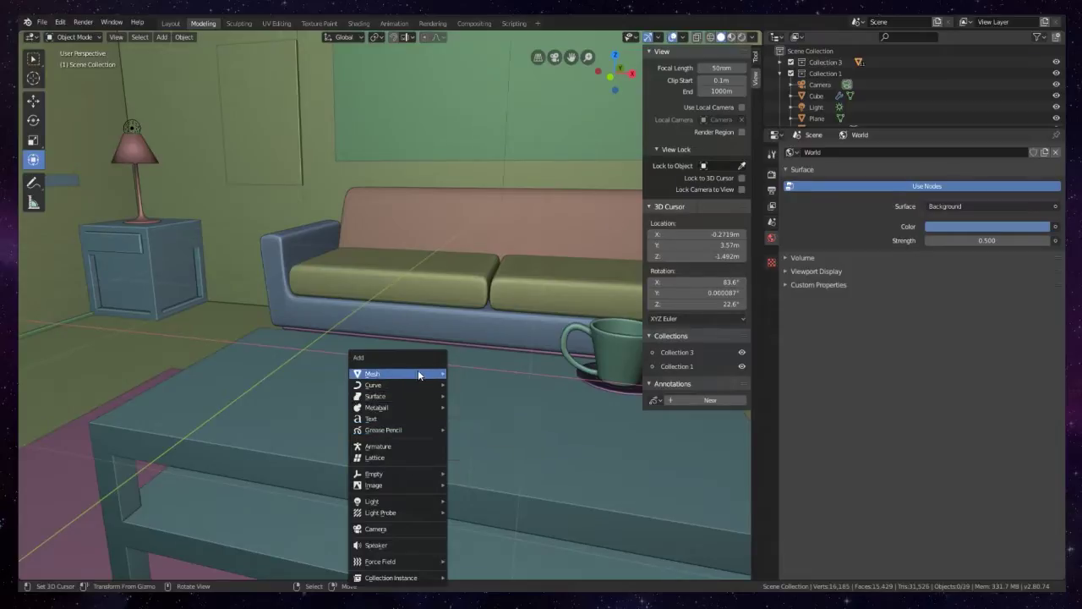
mouse_move(436, 373)
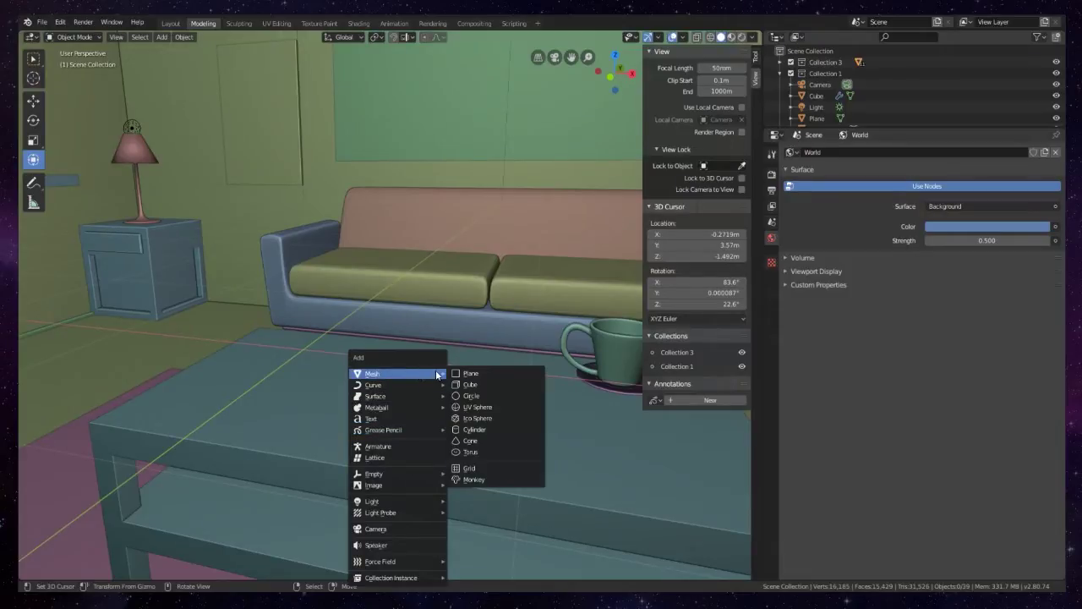
click(497, 430)
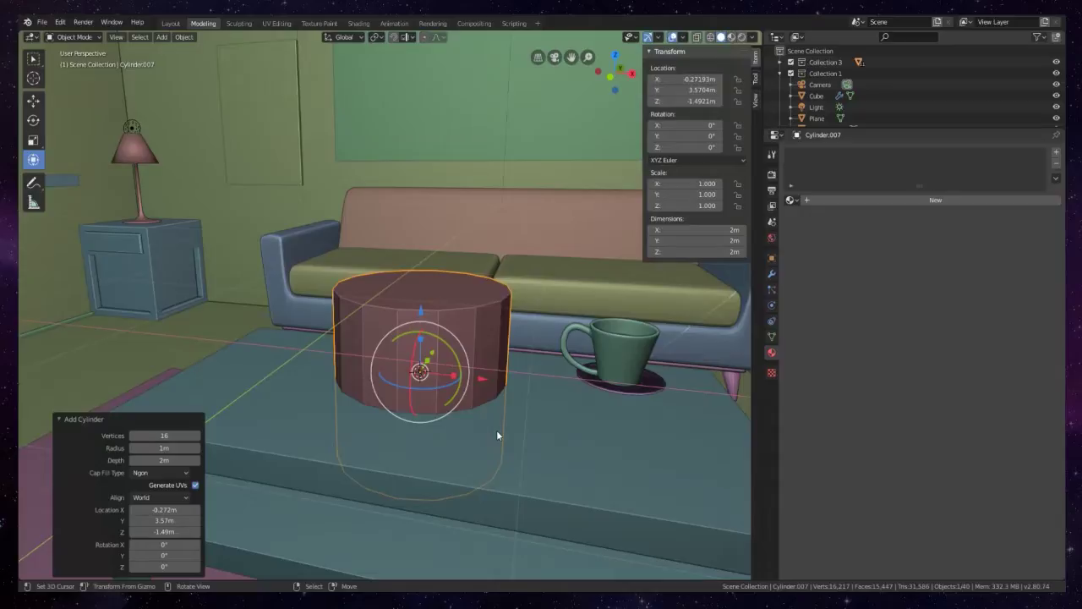
key(KP_Decimal)
scroll(497, 426, down, 5)
scroll(495, 417, up, 3)
scroll(491, 417, up, 1)
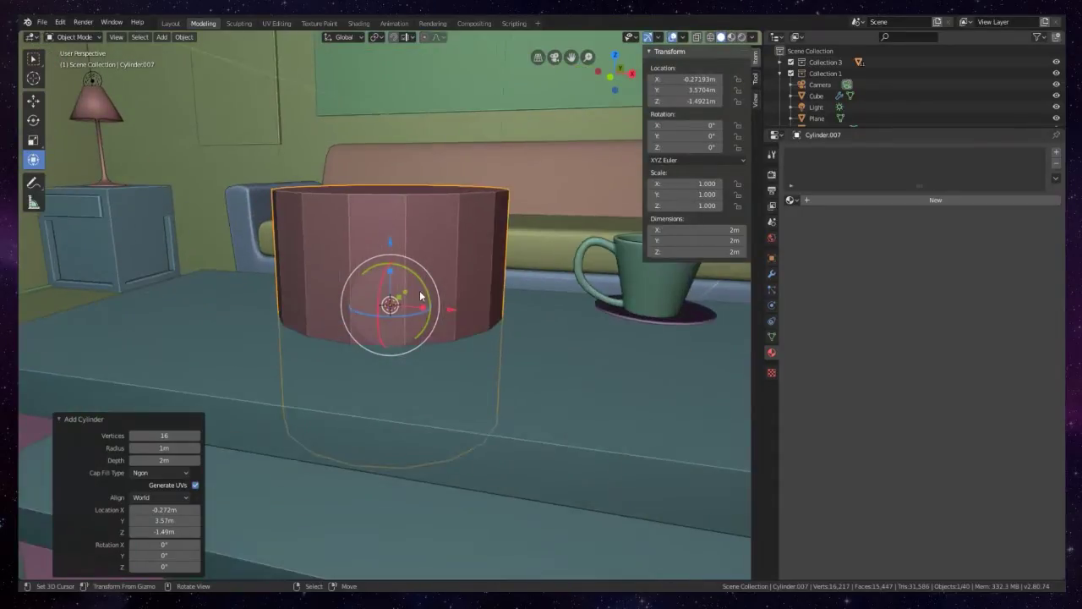
drag(390, 241, 388, 132)
middle_drag(387, 132, 309, 150)
- In Edit Mode, taper the cylinder by scaling its top face to about 0.363 and again by about 0.886
key(Tab)
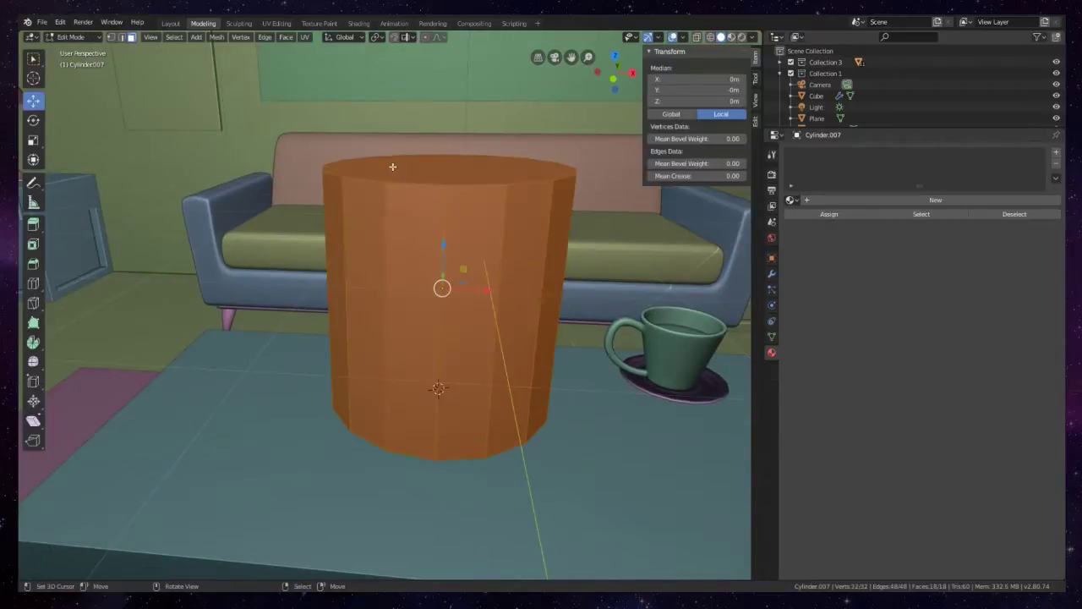
click(435, 165)
middle_drag(505, 217, 622, 214)
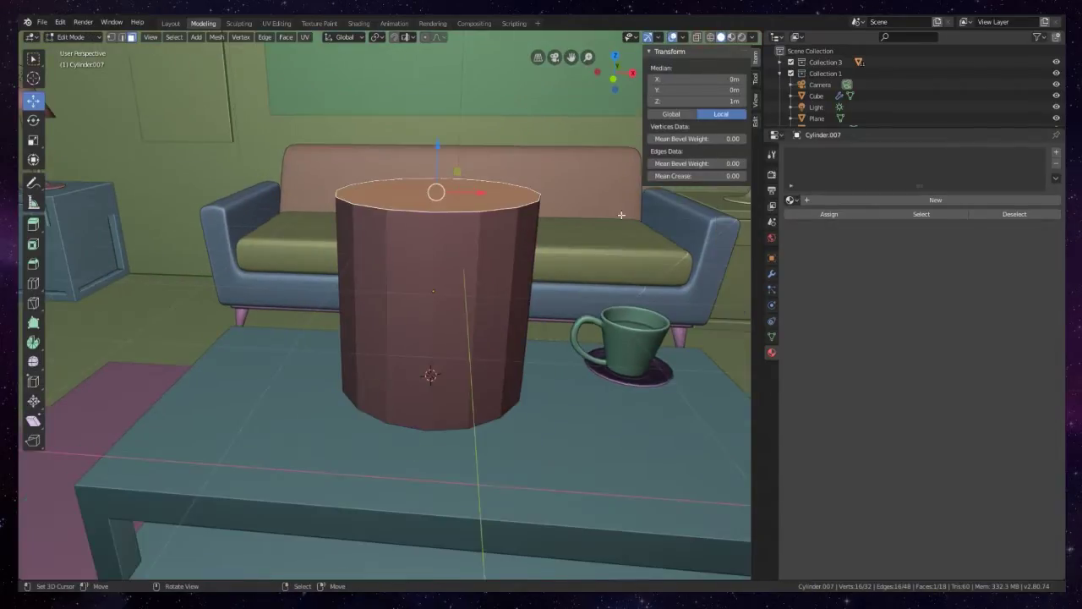
key(s)
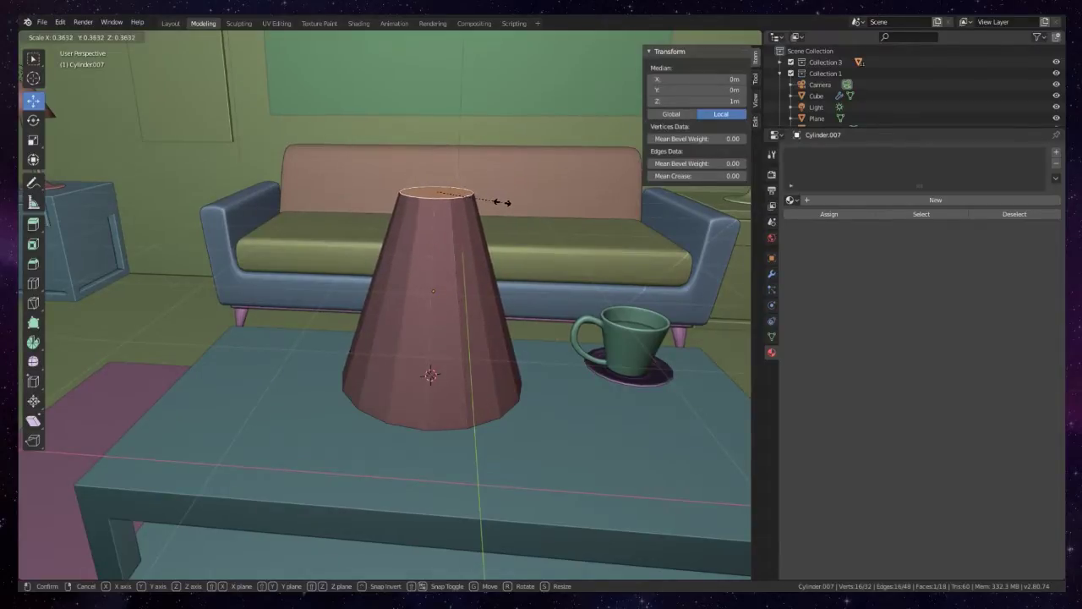
click(500, 200)
middle_drag(523, 253, 386, 328)
scroll(443, 332, up, 2)
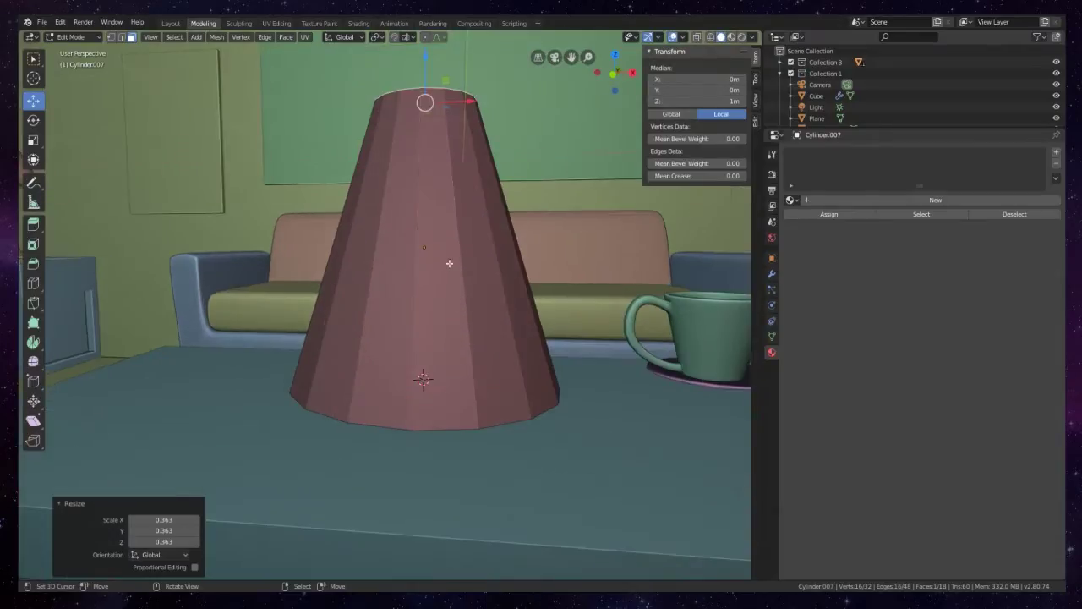
middle_drag(463, 233, 441, 254)
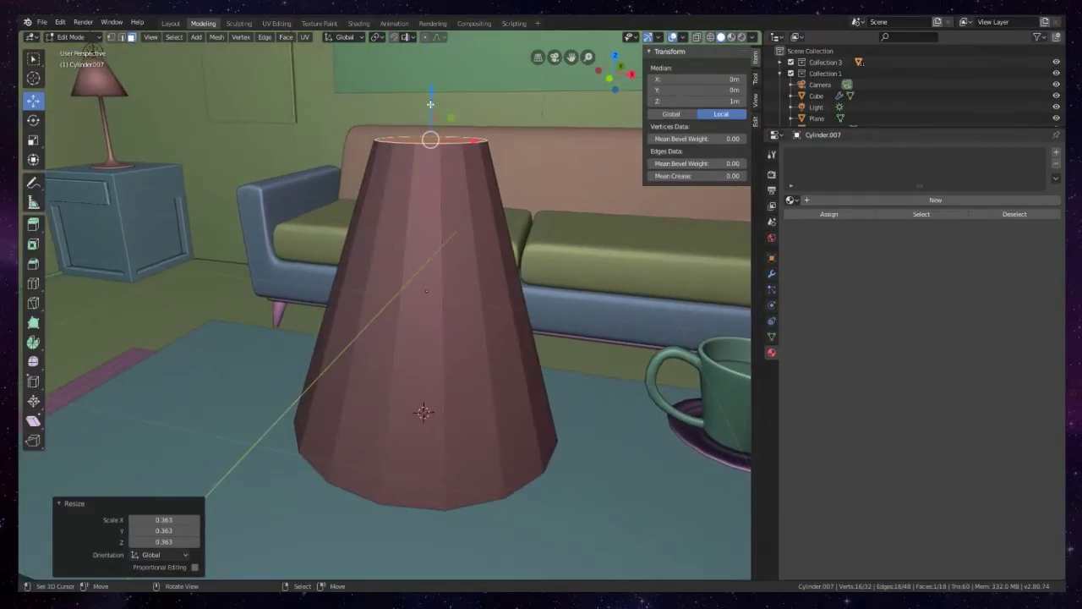
key(s)
click(580, 166)
- Bevel the edge loop around the tapered body's base with about 0.089 m width and three segments
middle_drag(470, 389, 396, 341)
click(121, 37)
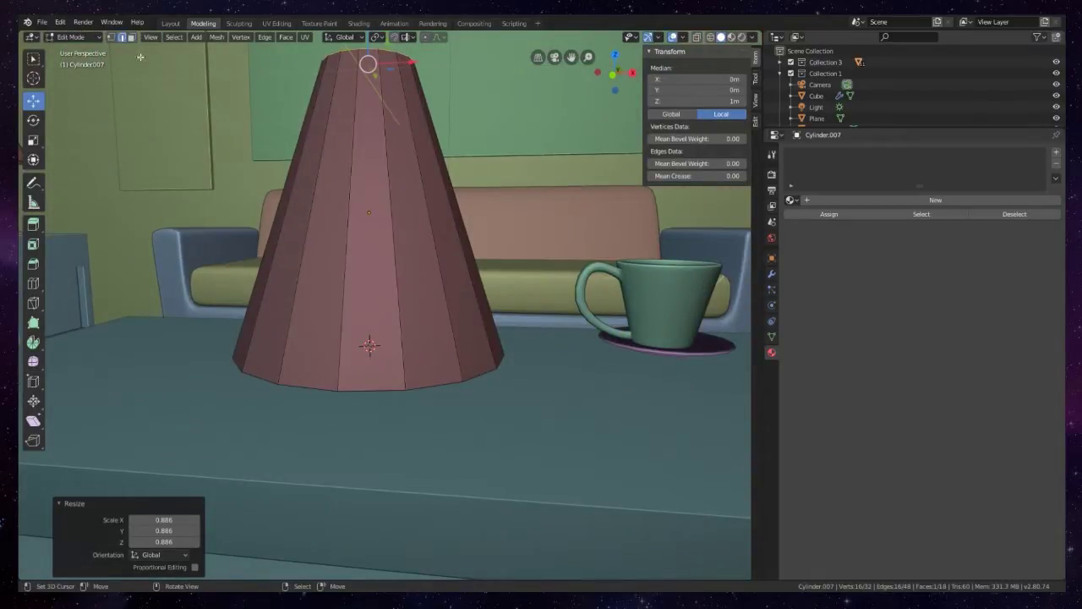
alt+click(442, 380)
key(ctrl+b)
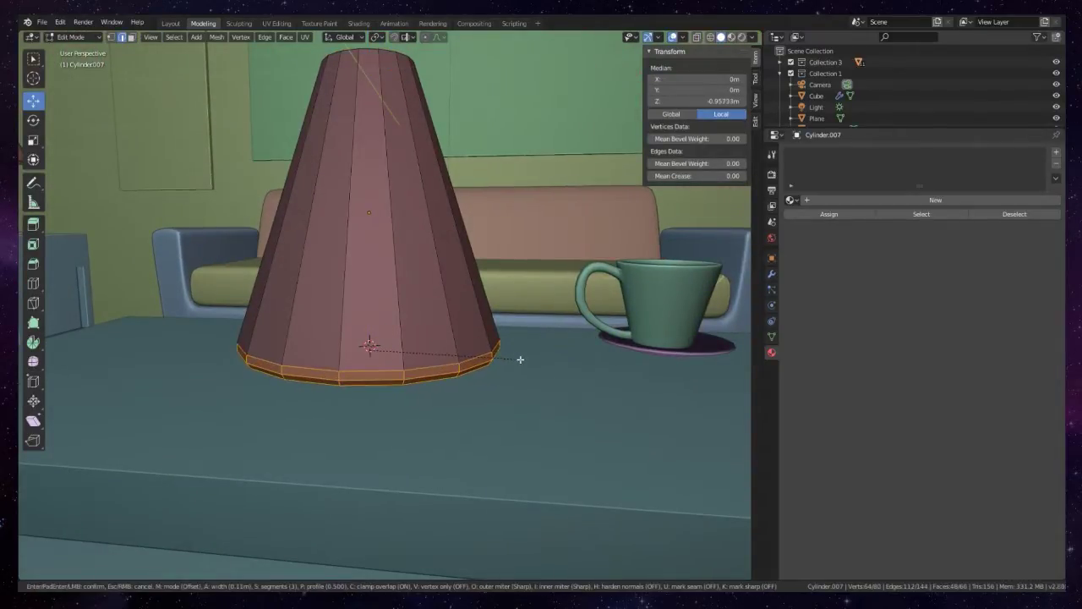
click(514, 360)
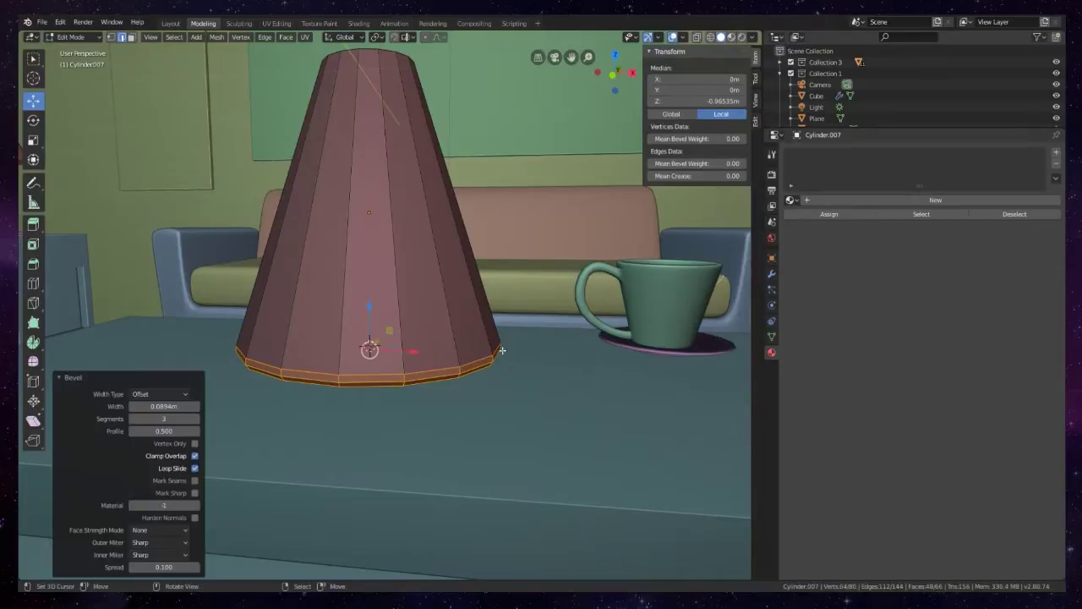
- Extrude the top of the body straight up about 0.434 m to form a neck
middle_drag(514, 359, 424, 299)
alt+click(443, 203)
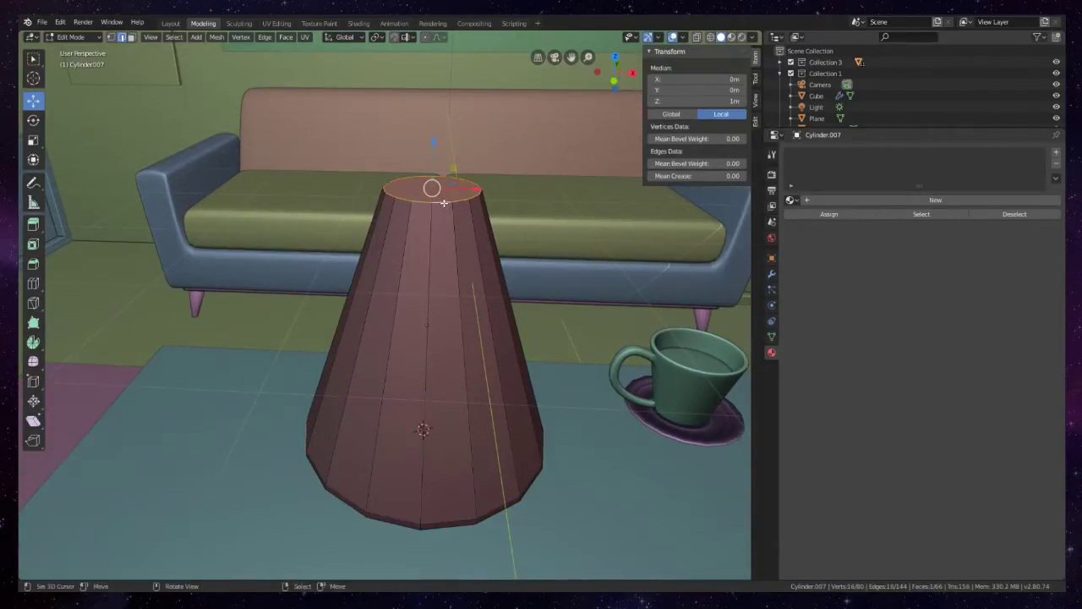
middle_drag(506, 190, 478, 249)
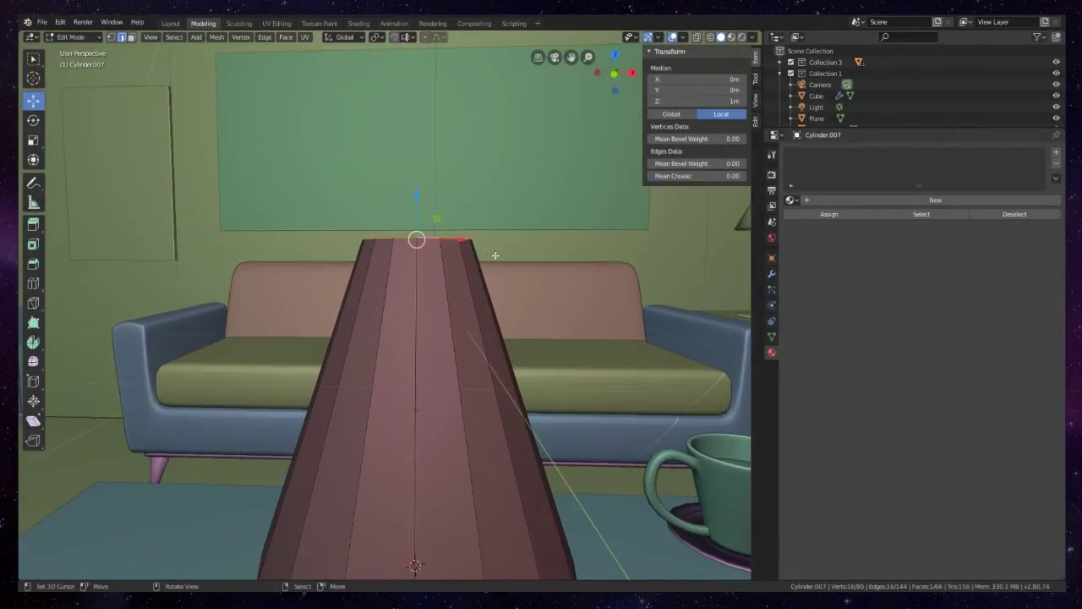
key(e)
click(500, 185)
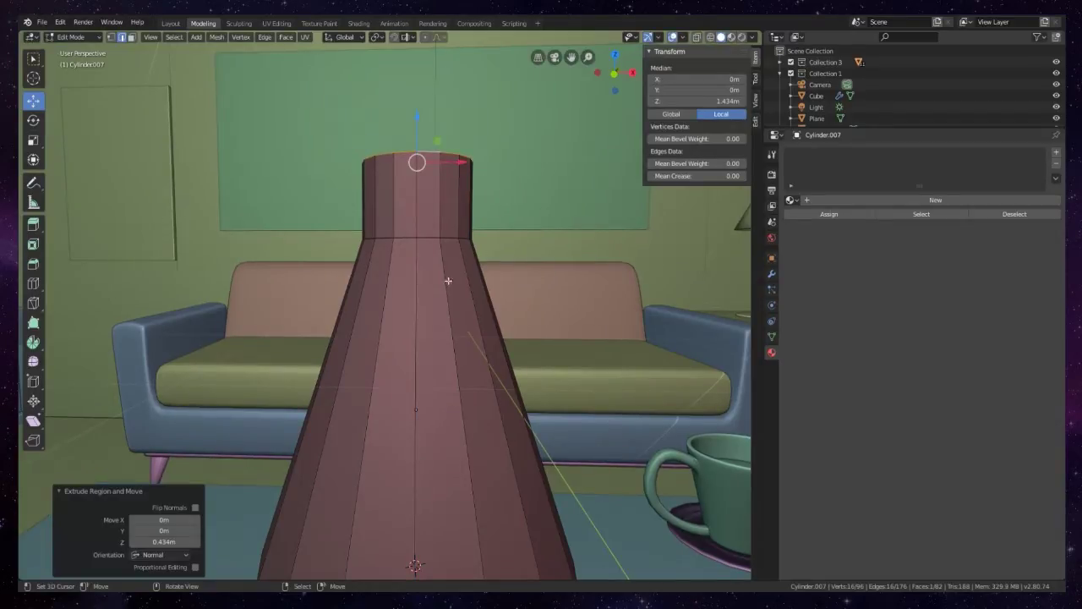
- Extrude the neck's top outward at a scale of about 1.379 and raise it about 0.26 m to form a collar
middle_drag(566, 167, 550, 227)
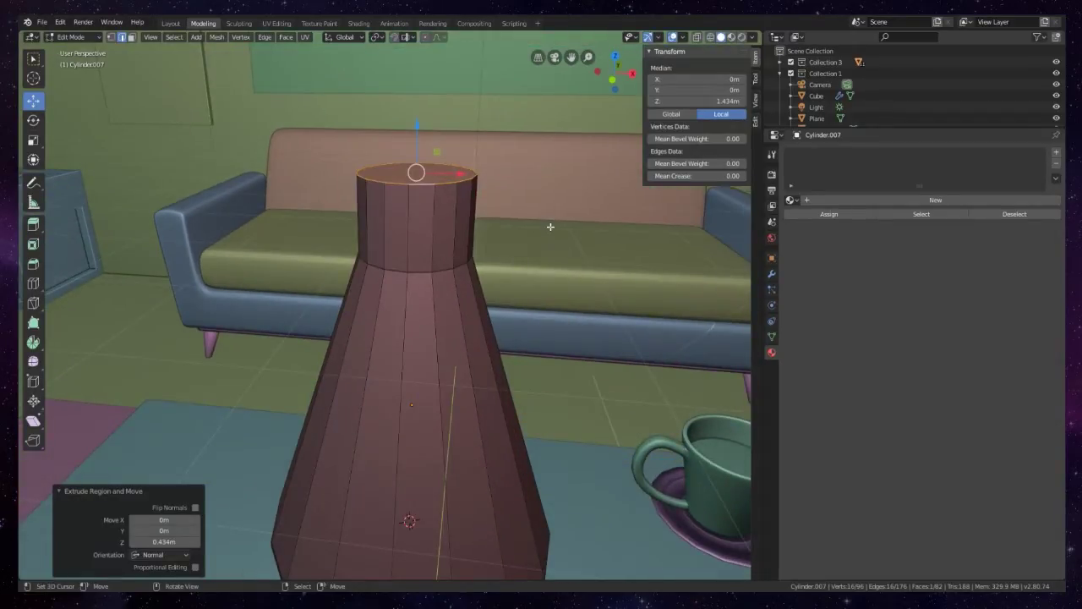
key(e)
right_click(551, 226)
key(s)
click(606, 229)
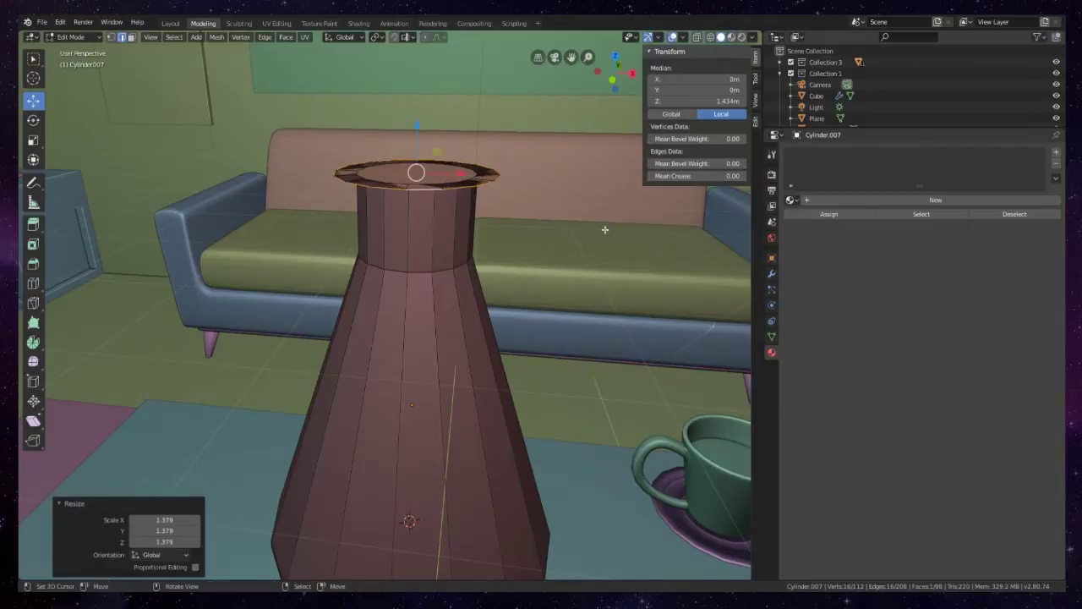
key(e)
right_click(560, 216)
key(g)
key(z)
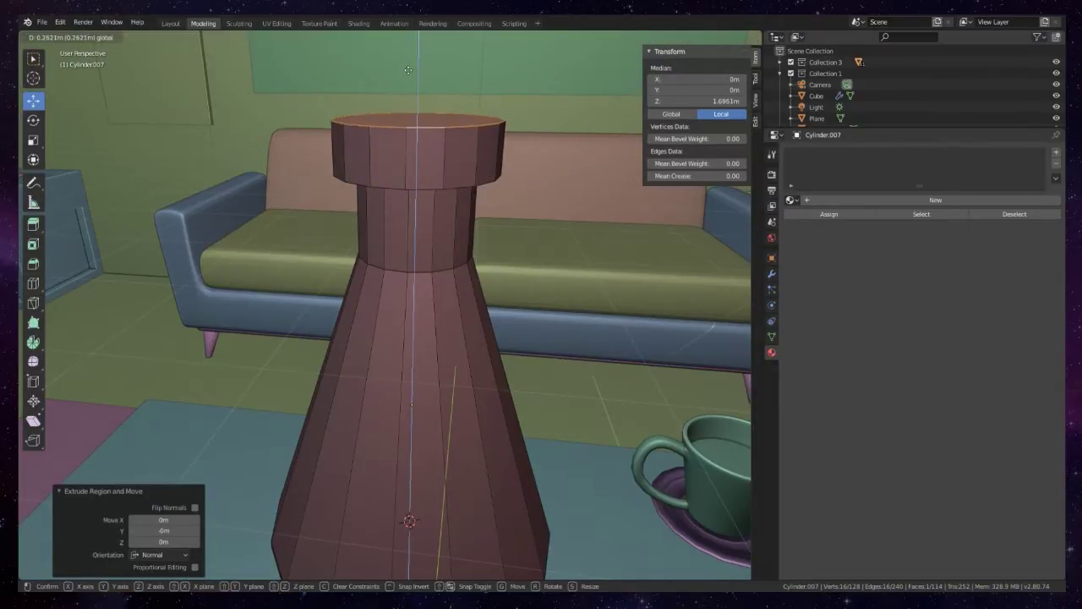
click(408, 70)
- Inset the collar's top face at about 0.762 scale, and extrude it about 0.17 m down with its floor scaled to about 0.894
middle_drag(448, 154, 447, 172)
key(e)
right_click(558, 171)
key(s)
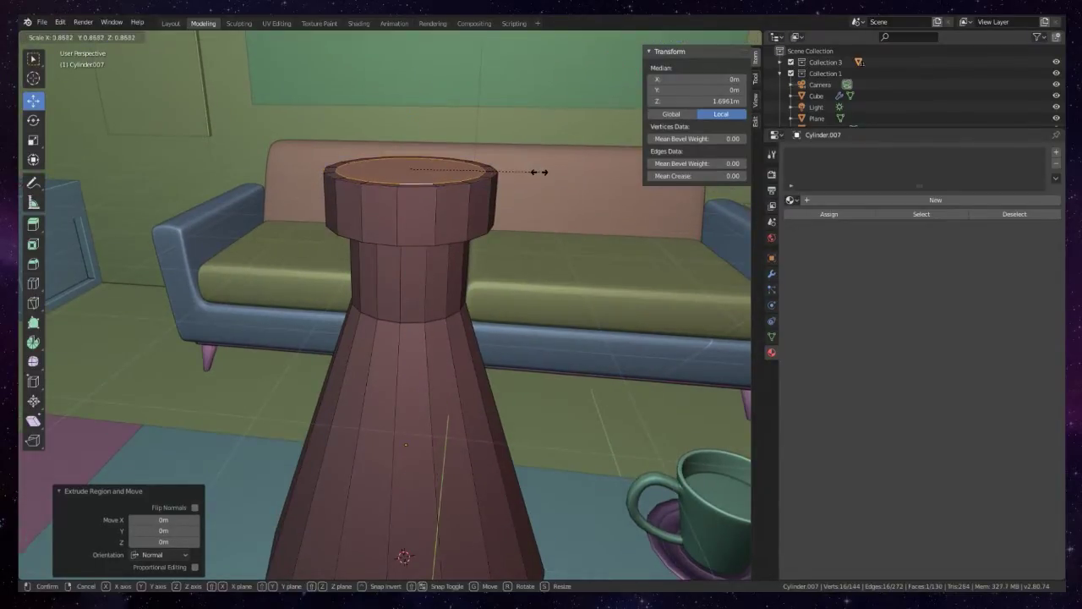
click(524, 169)
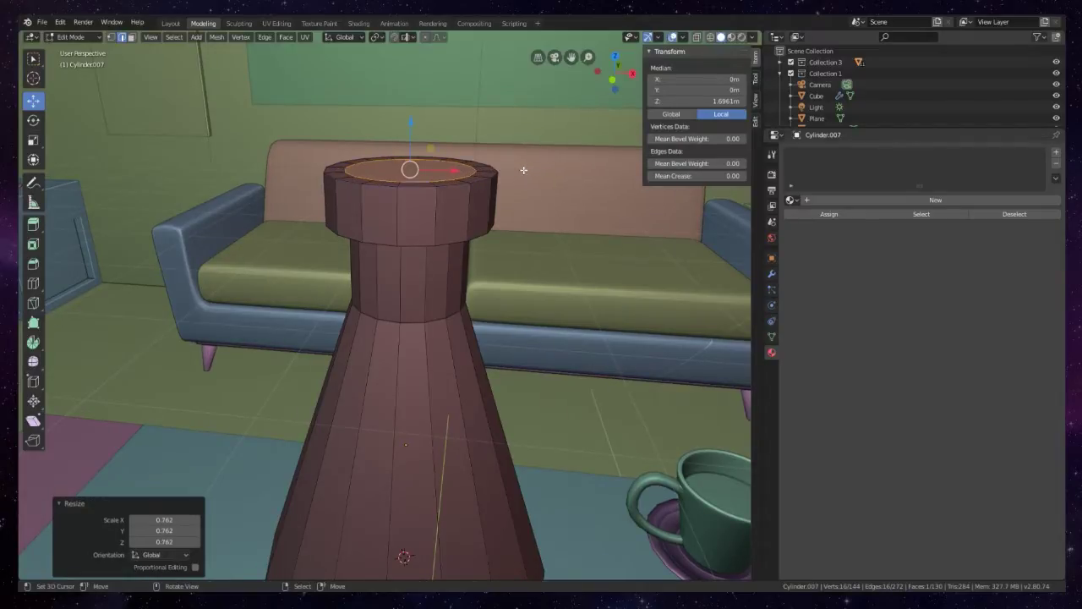
key(e)
click(526, 203)
middle_drag(526, 203, 467, 264)
key(s)
click(531, 239)
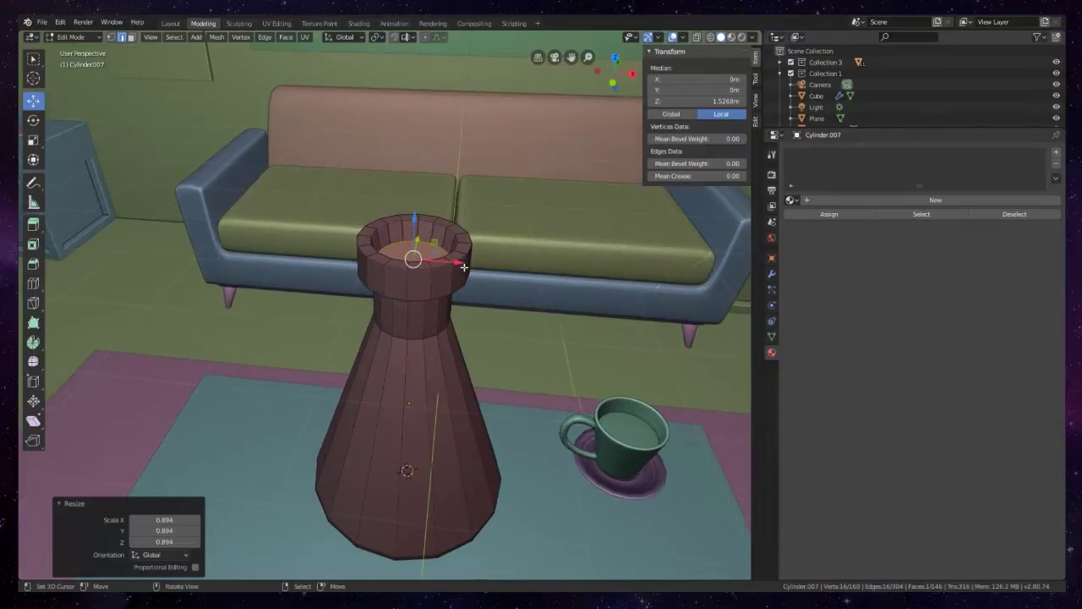
- Extrude the opening's floor up about 0.508 m as a stopper flared to about 1.398 scale, with a three-segment bevel on its rim
key(e)
click(487, 198)
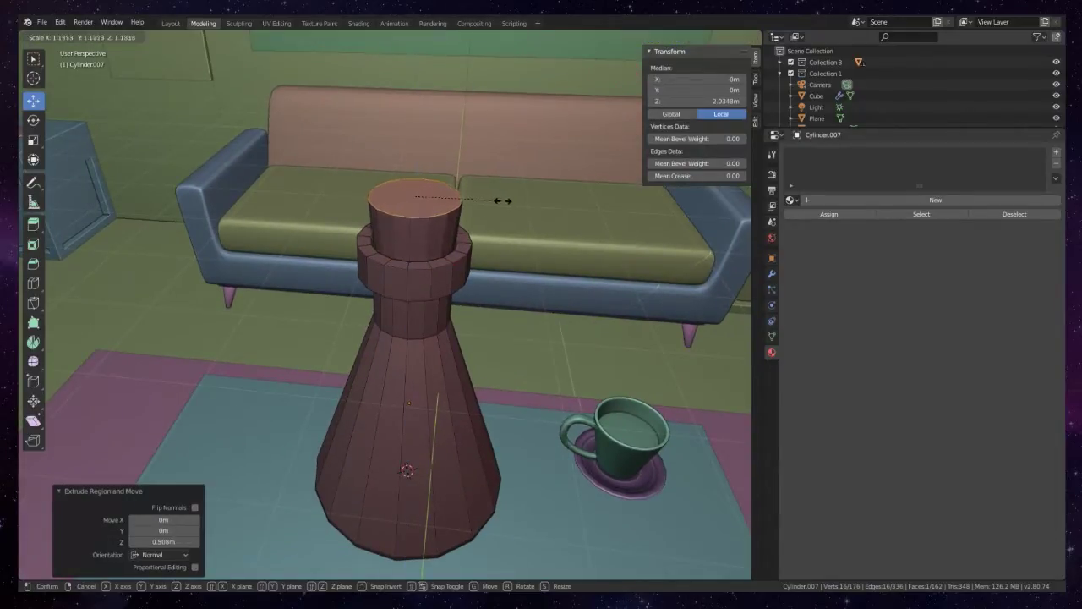
key(s)
click(511, 230)
key(ctrl+b)
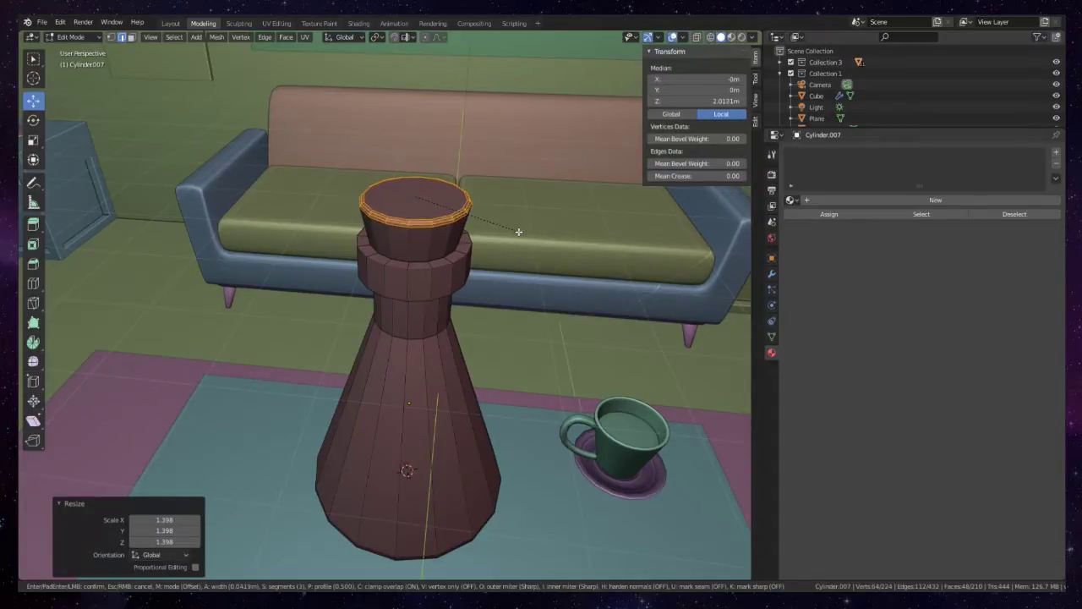
click(516, 230)
- Bevel the collar's upper and lower outer edge loops with about 0.042 m width and two segments
middle_drag(516, 230, 456, 327)
scroll(456, 326, up, 2)
scroll(467, 214, up, 2)
middle_drag(464, 172, 546, 245)
alt+click(492, 170)
alt+shift+click(508, 240)
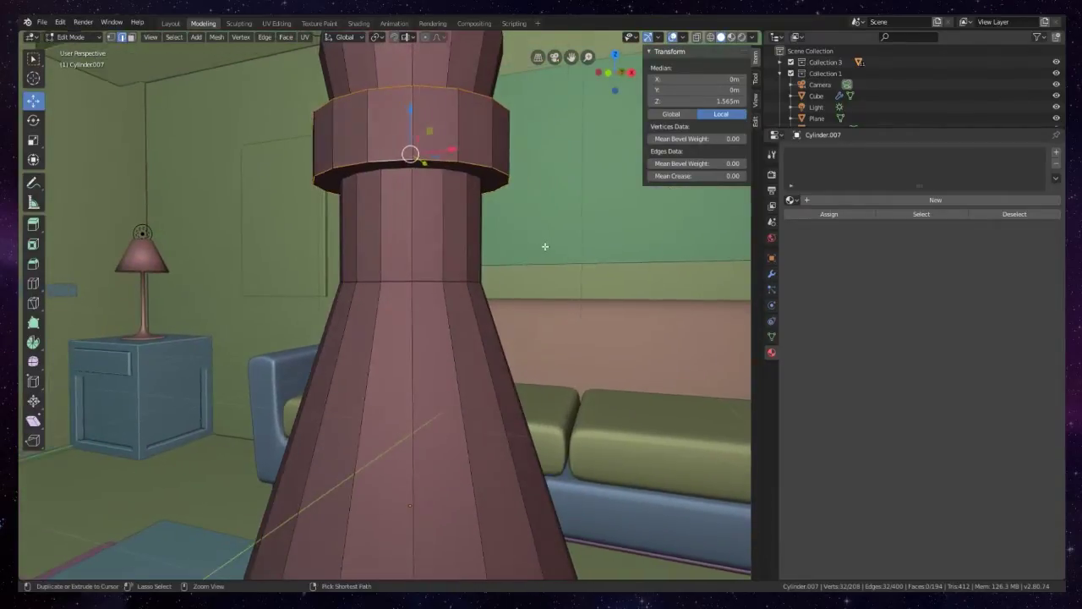
key(ctrl+b)
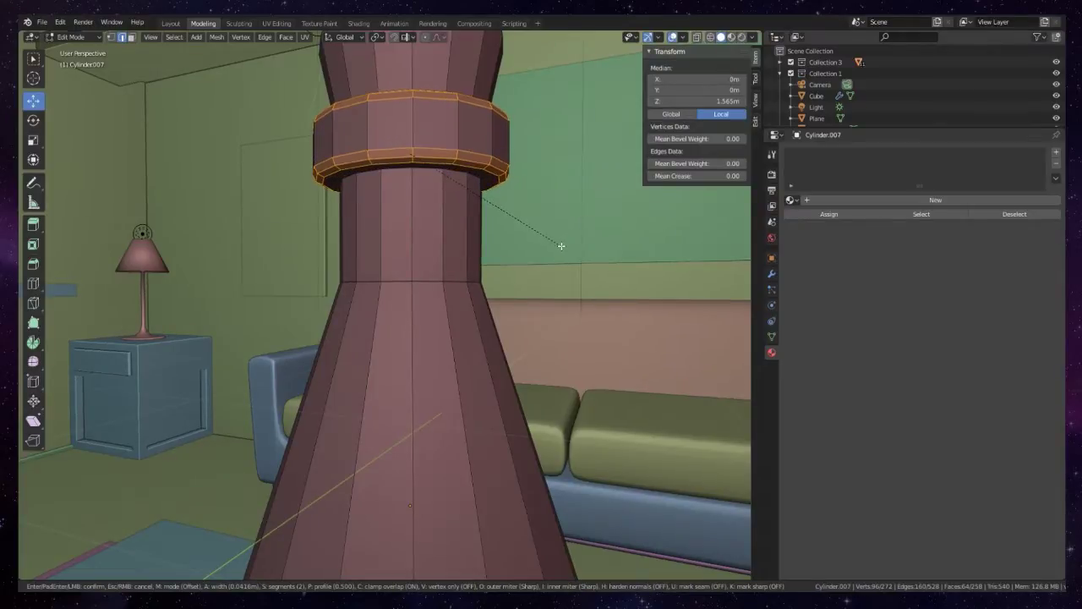
click(562, 245)
- Smooth the transition between neck and body by beveling its edge loop about 0.49 m wide with three segments
scroll(438, 398, down, 2)
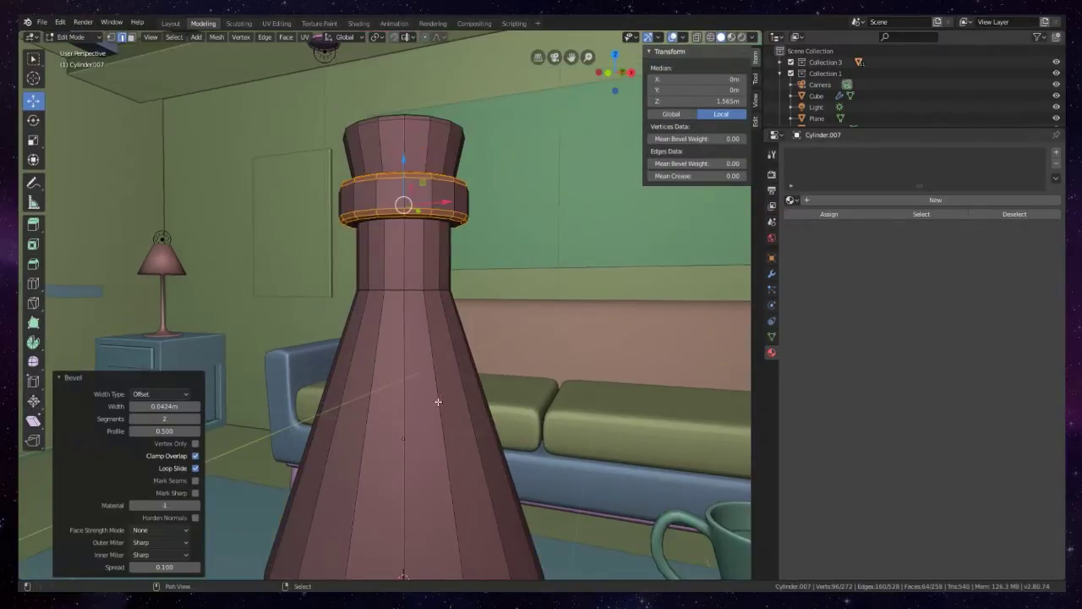
shift+middle_drag(437, 401, 437, 372)
alt+click(407, 262)
key(ctrl+b)
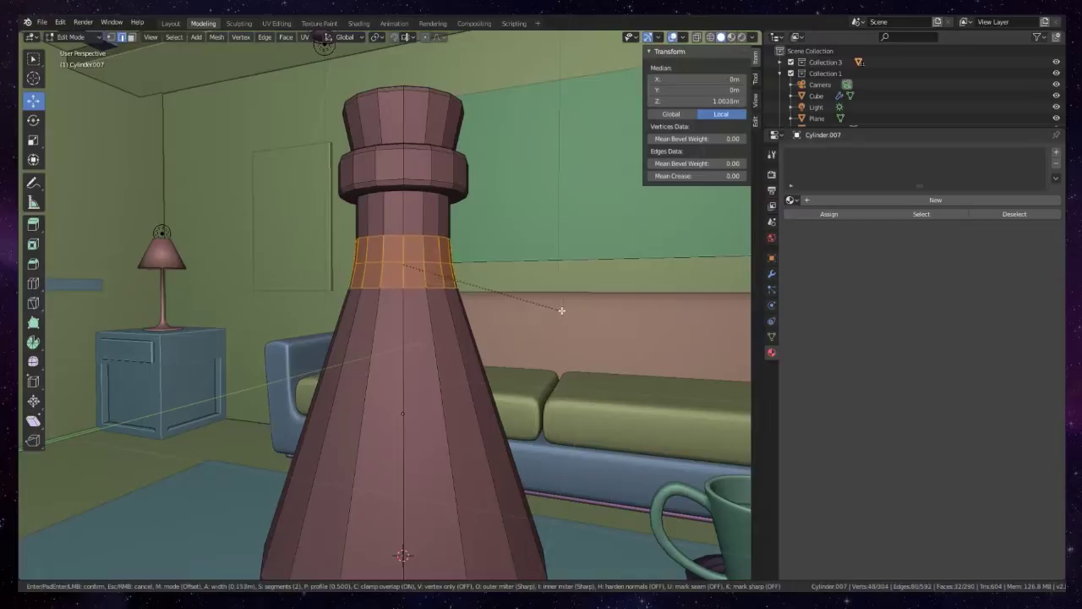
scroll(612, 311, up, 1)
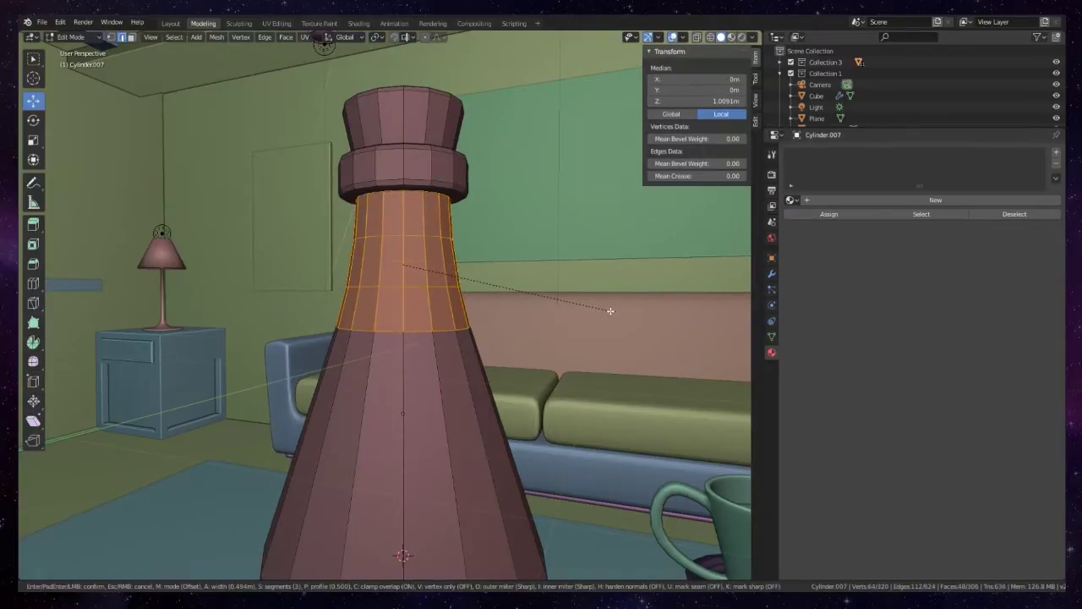
click(612, 312)
- Show the bottle's mesh in wireframe and clear the selection of its neck and base geometry
key(Tab)
shift+middle_drag(412, 425, 413, 316)
scroll(412, 314, down, 4)
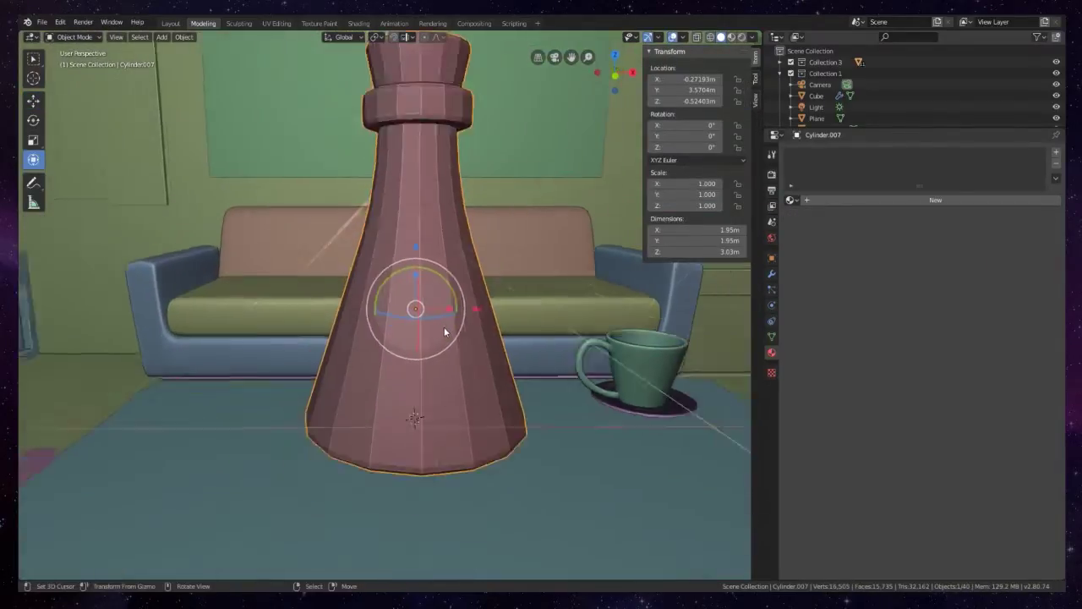
key(Tab)
scroll(438, 348, up, 3)
key(shift+z)
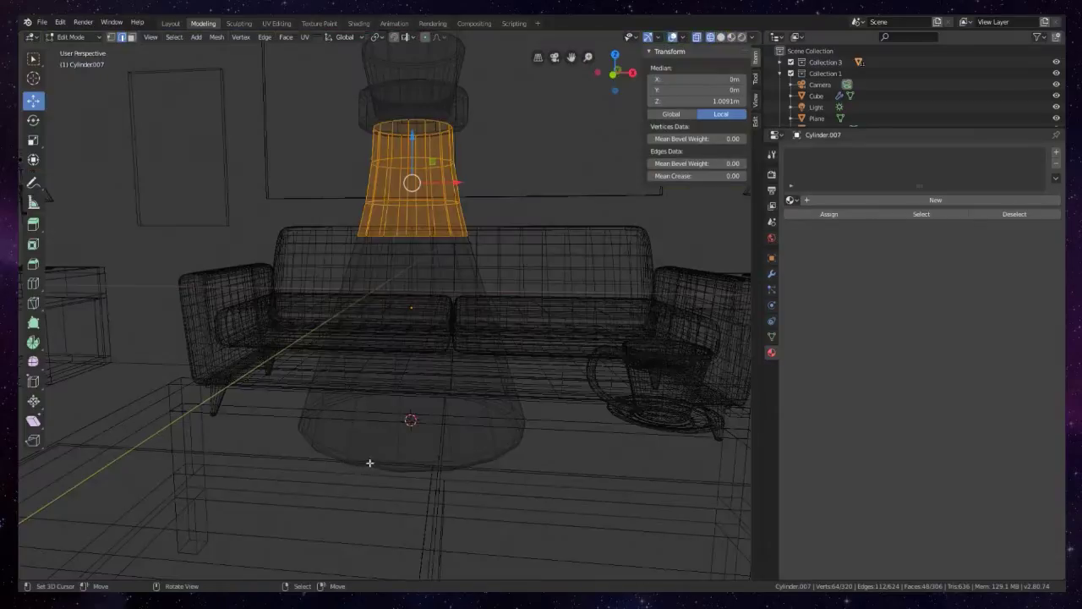
key(b)
drag(227, 367, 588, 479)
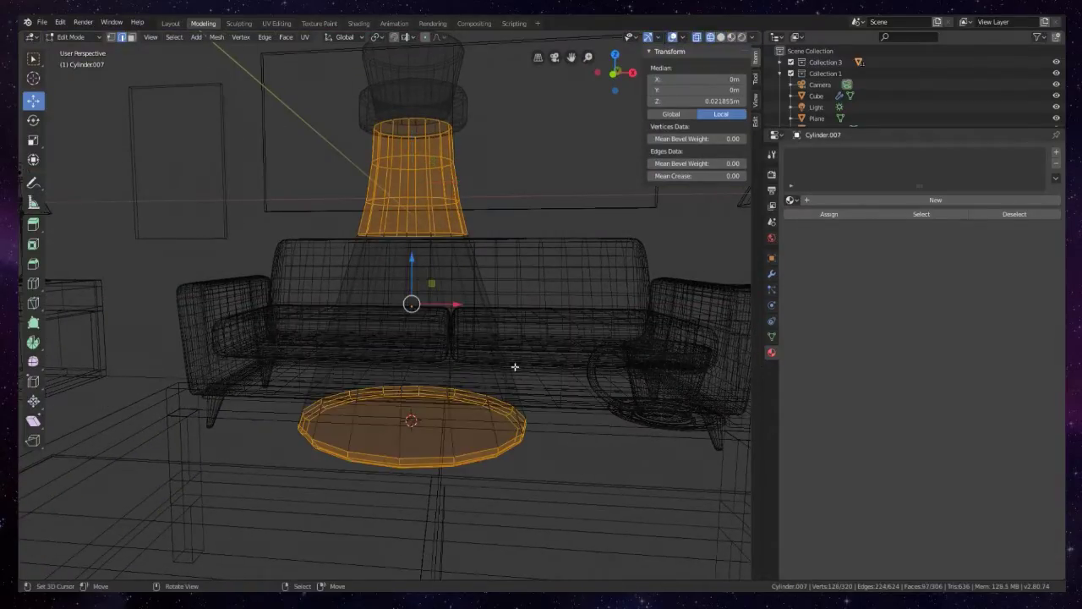
key(a)
key(a)
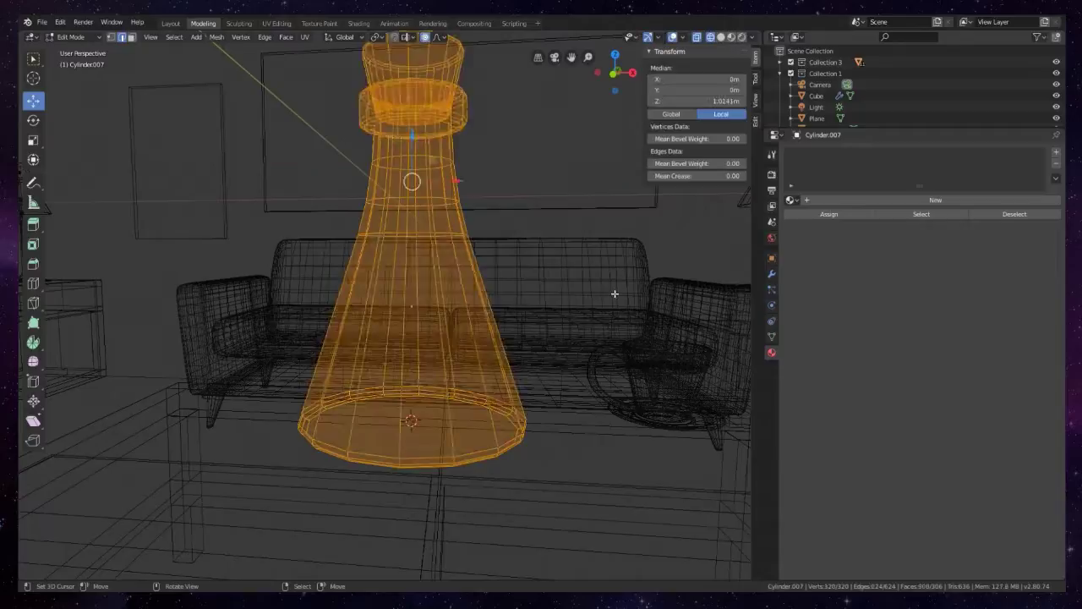
- Widen the bottle's base rim to about 1.279 scale using smooth proportional editing with a size of about 2.594
key(b)
drag(233, 339, 620, 483)
key(z)
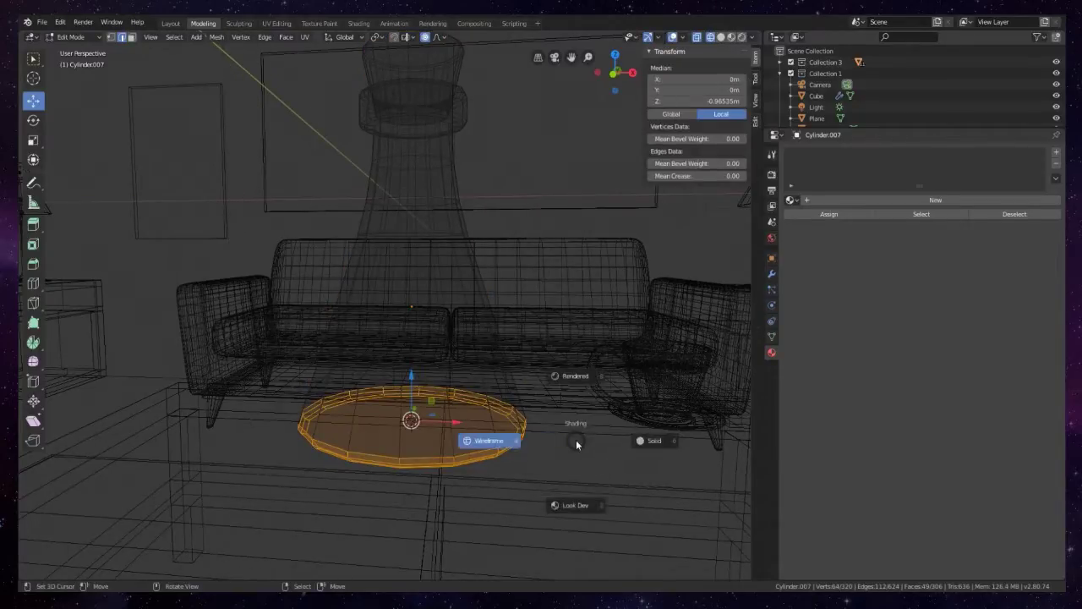
click(672, 436)
key(s)
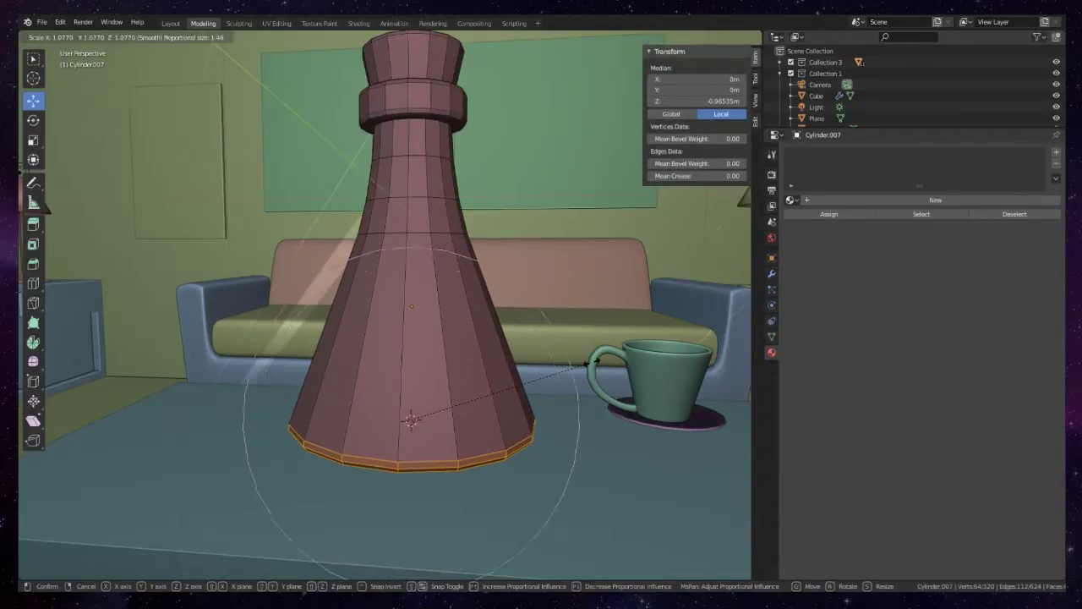
scroll(604, 359, down, 3)
scroll(606, 359, down, 2)
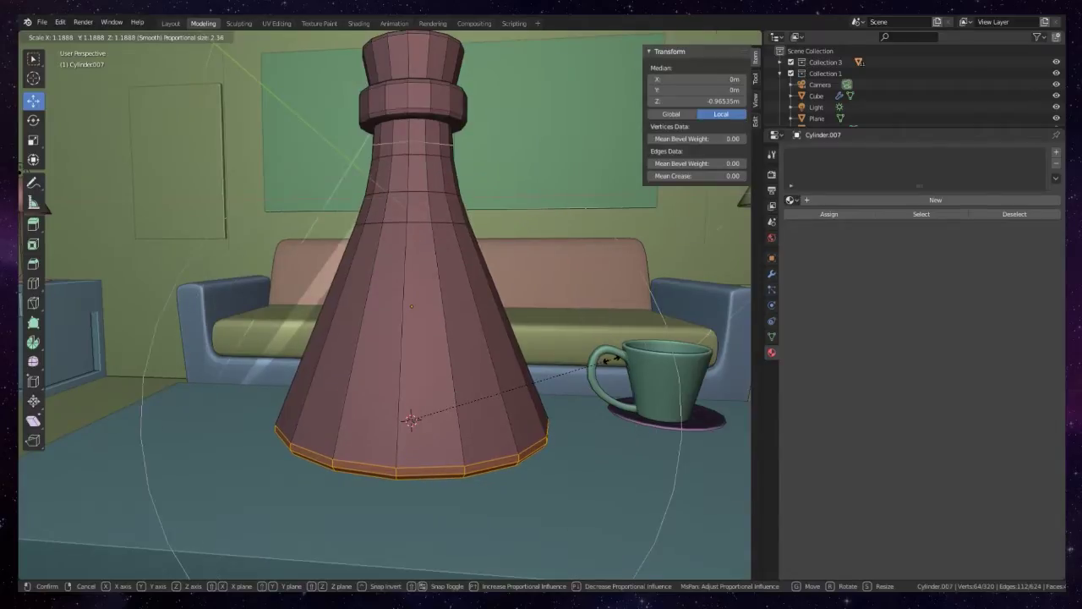
scroll(624, 359, down, 1)
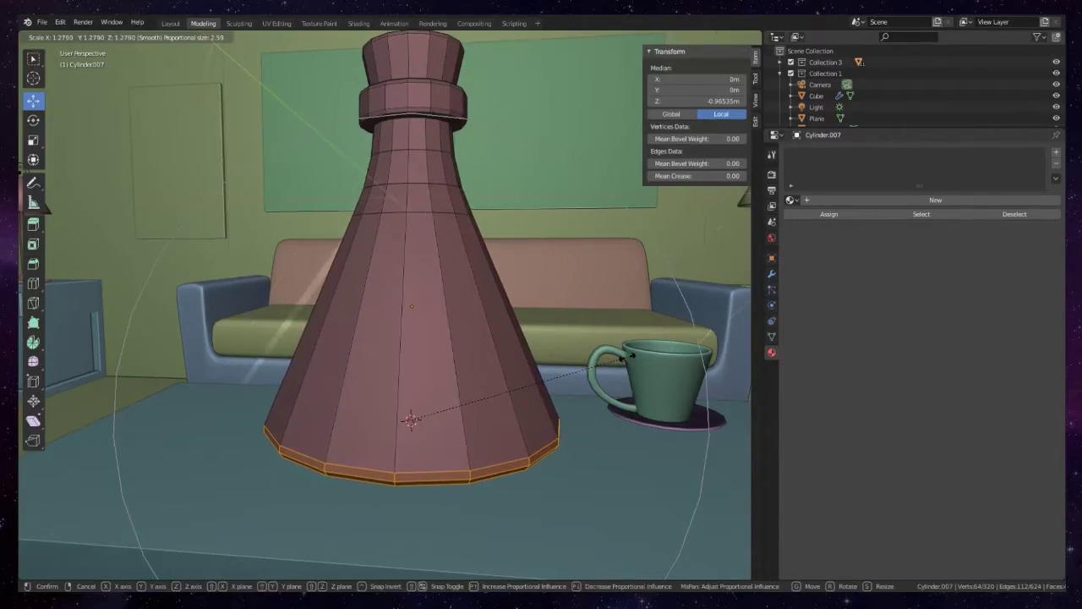
click(625, 358)
scroll(548, 360, down, 4)
middle_drag(549, 359, 498, 384)
scroll(498, 384, up, 3)
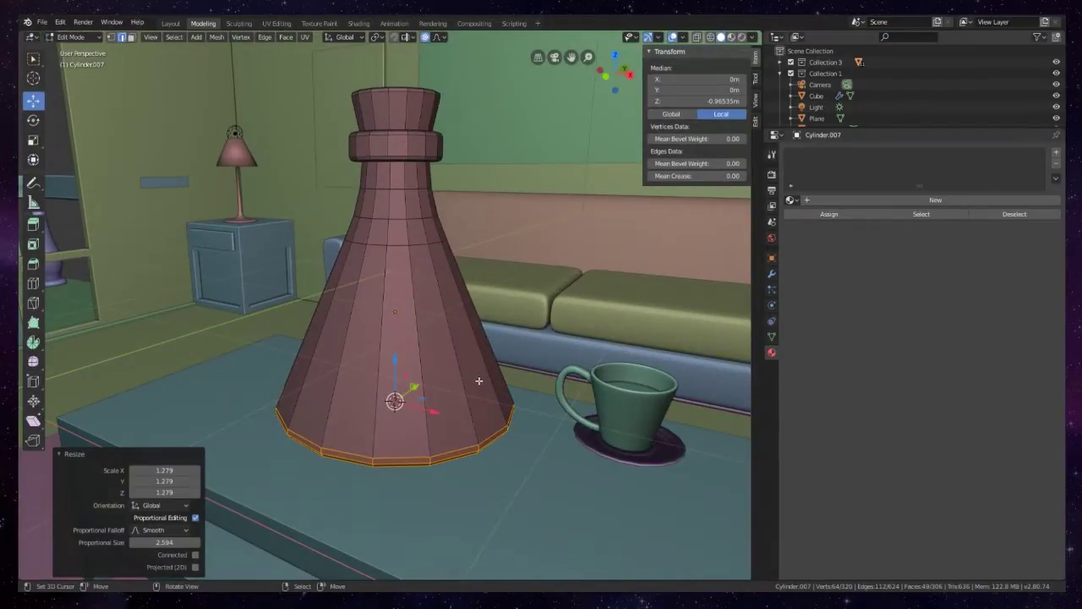
key(Tab)
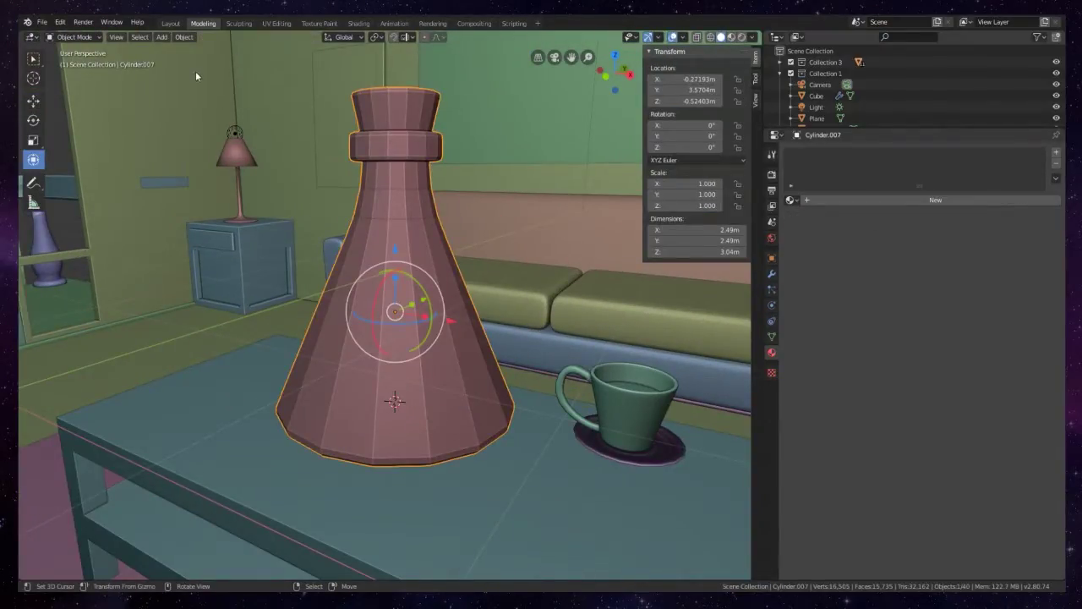
- Duplicate the ring of large side faces on the bottle's body in place and separate the copy into its own object
key(Tab)
click(131, 40)
alt+right_click(436, 313)
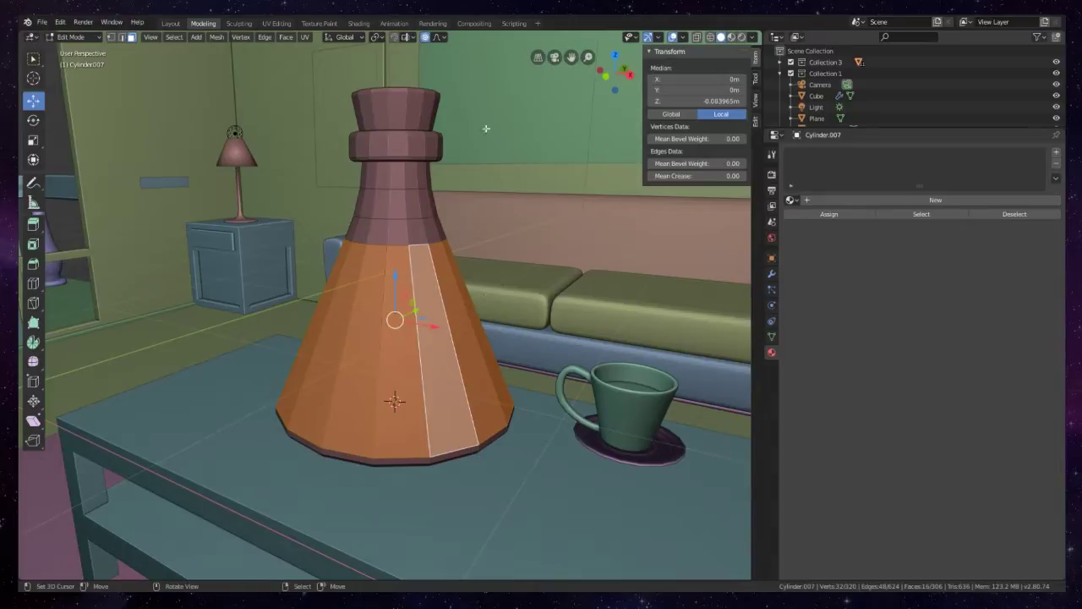
key(shift+d)
right_click(496, 243)
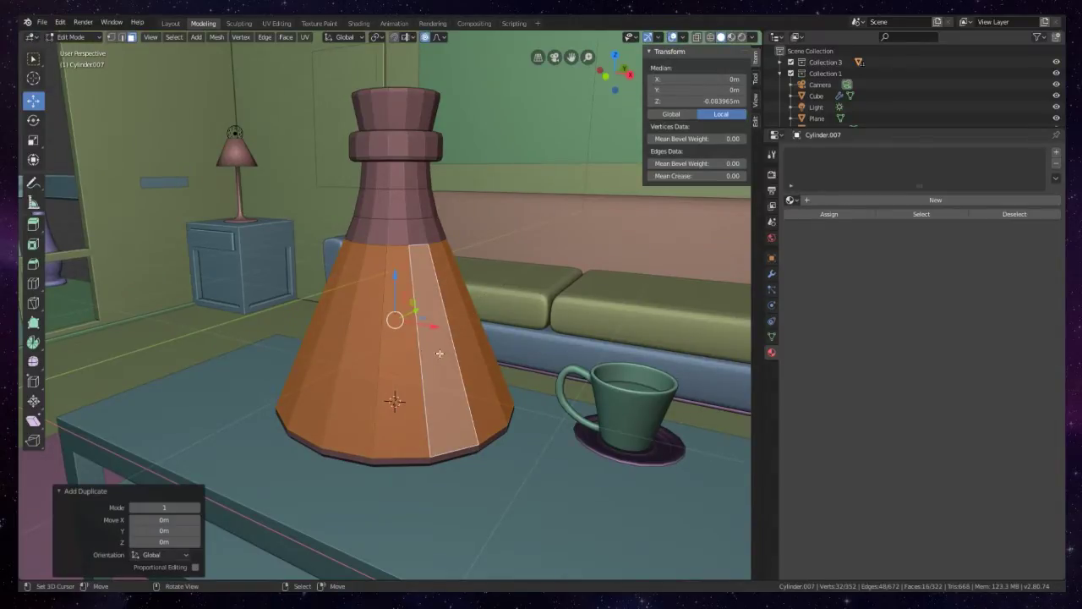
key(p)
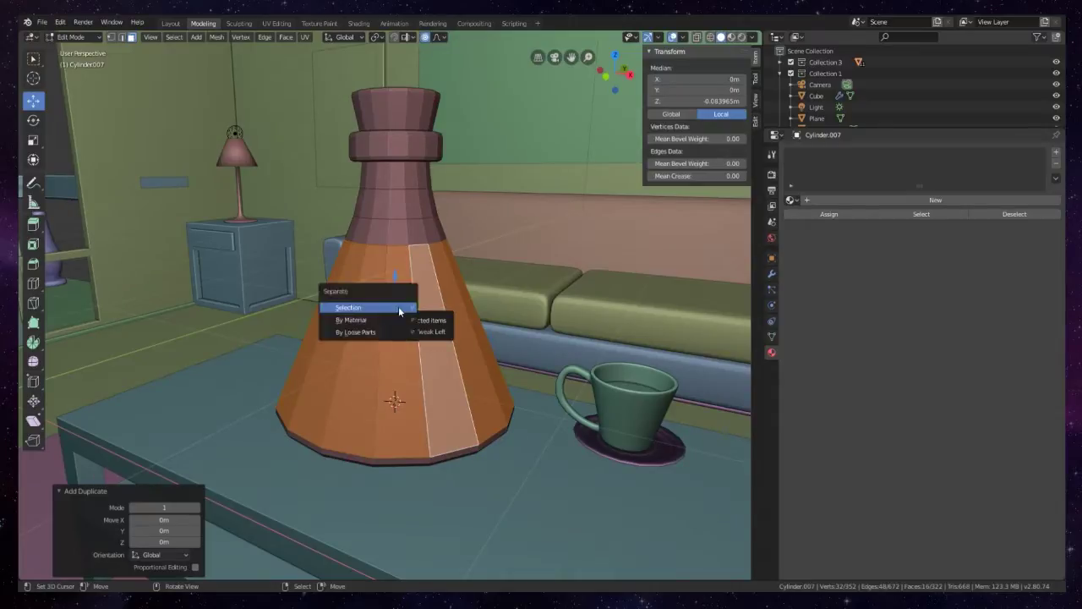
click(398, 306)
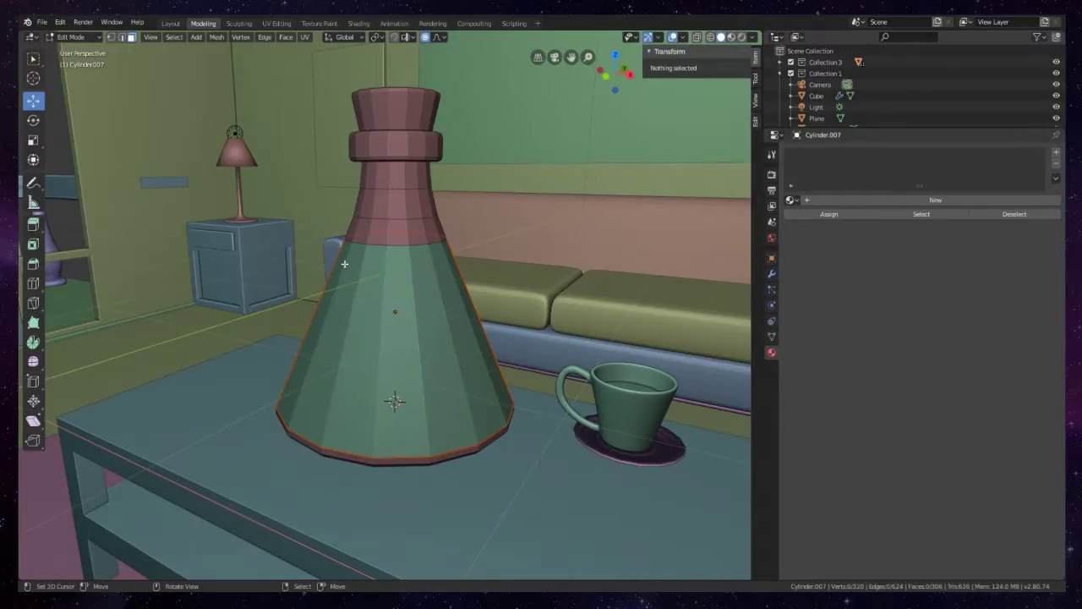
- Fill the top opening of the separated body shell with a face
key(Tab)
click(311, 278)
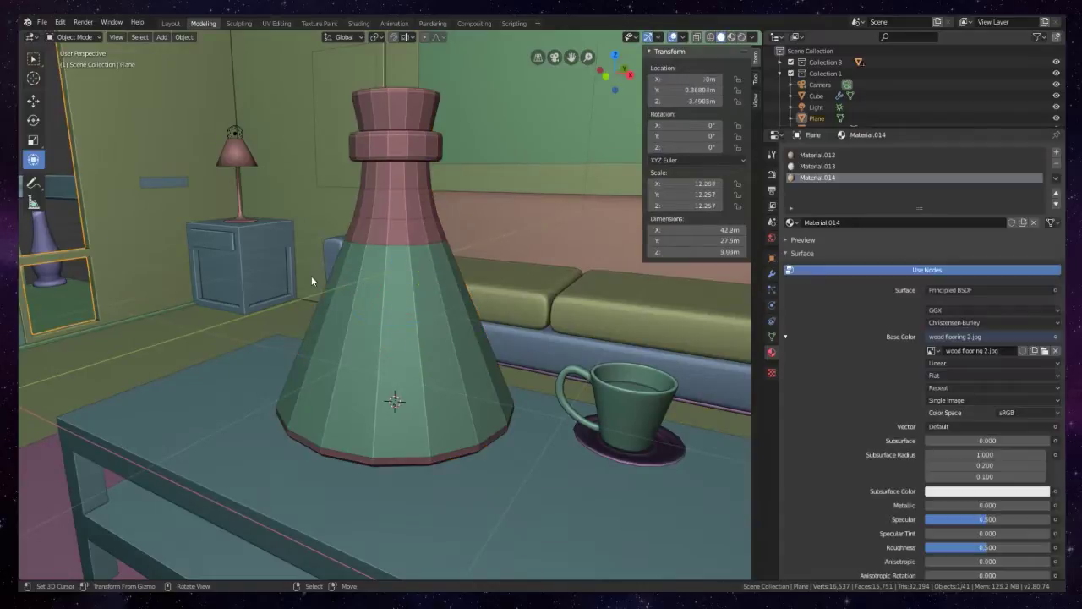
click(346, 328)
key(Tab)
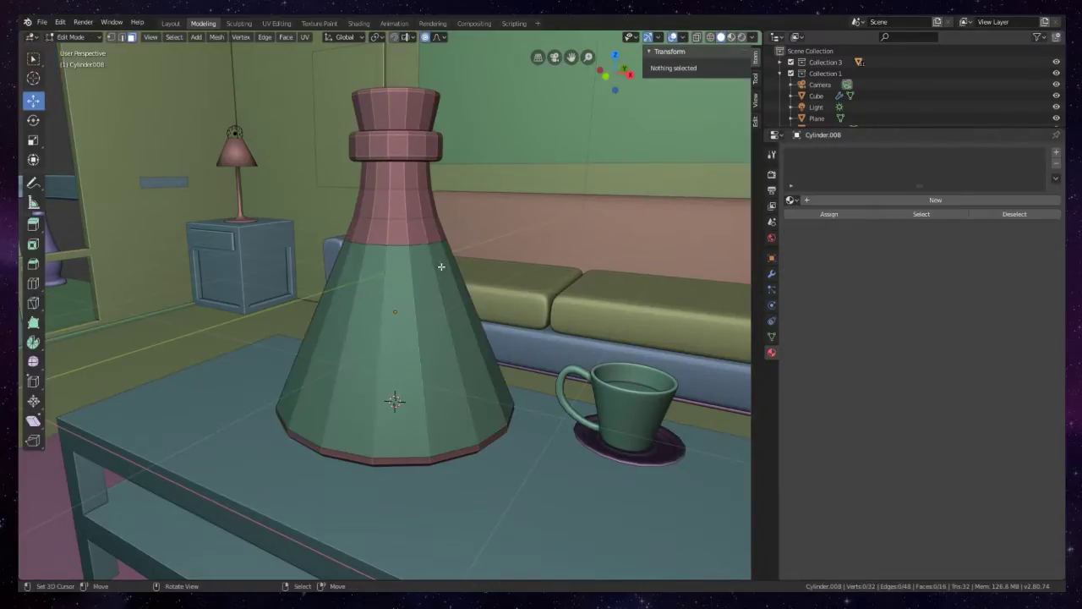
click(121, 37)
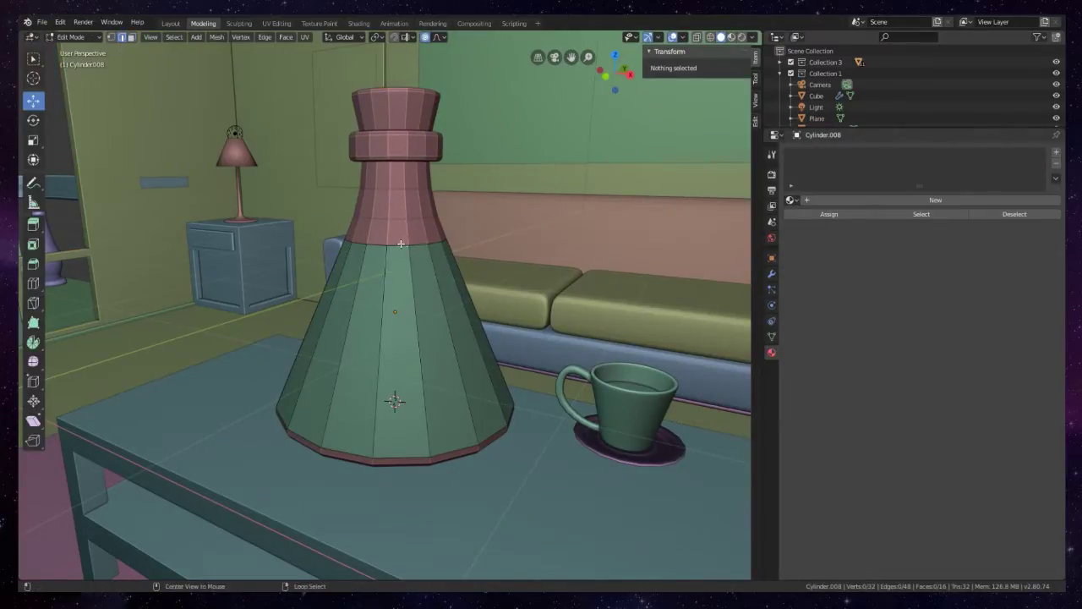
alt+click(394, 241)
alt+shift+click(410, 457)
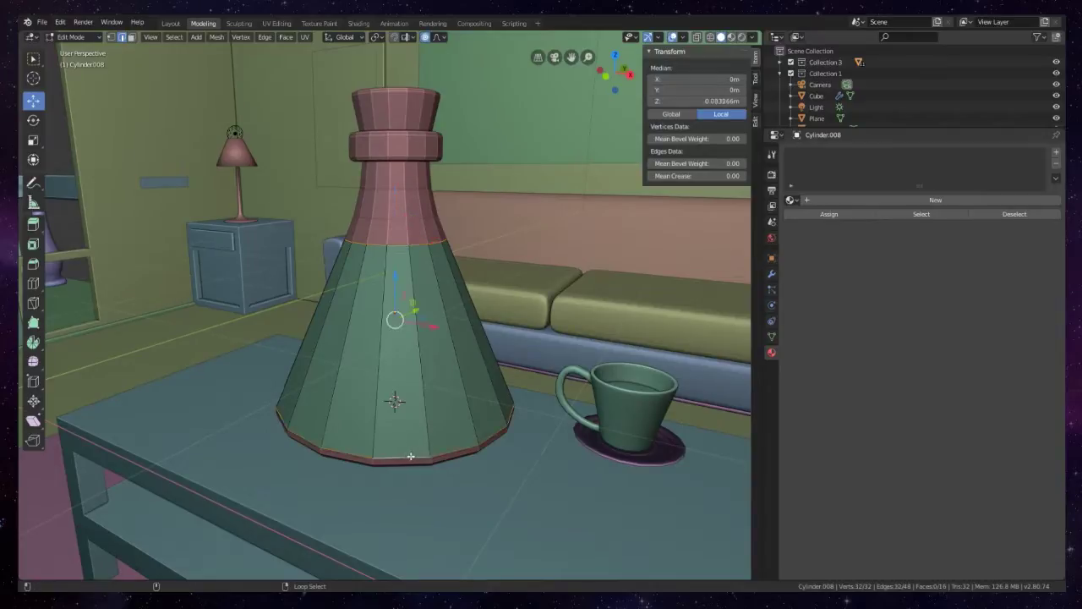
alt+right_click(403, 245)
key(z)
click(311, 256)
middle_drag(310, 256, 495, 280)
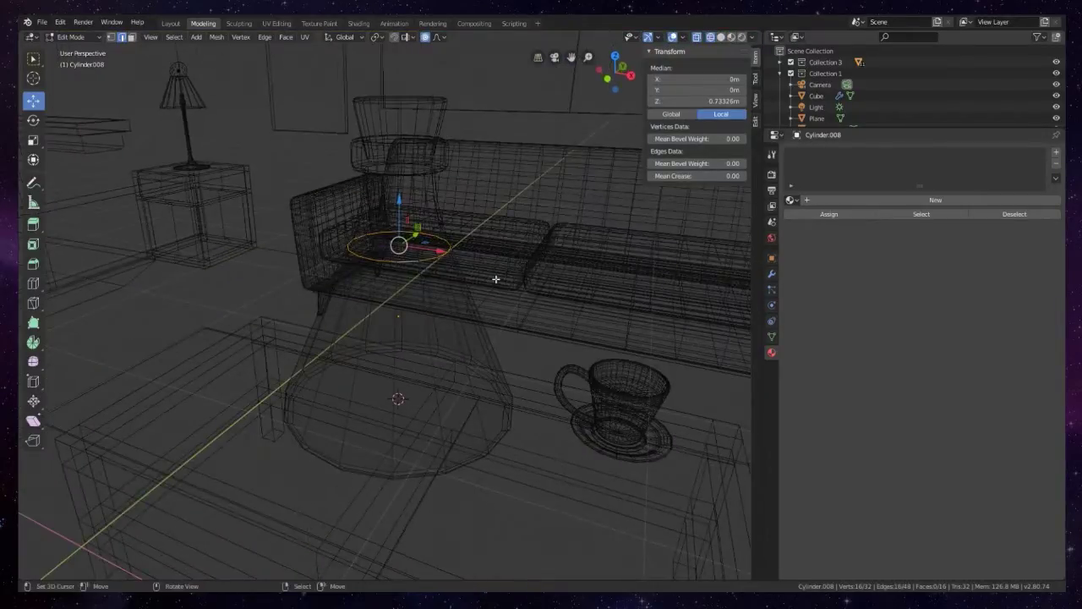
key(f)
- Fill the bottom opening of the separated shell with a face and select all of its faces in solid view
middle_drag(417, 446, 451, 396)
alt+click(421, 427)
key(f)
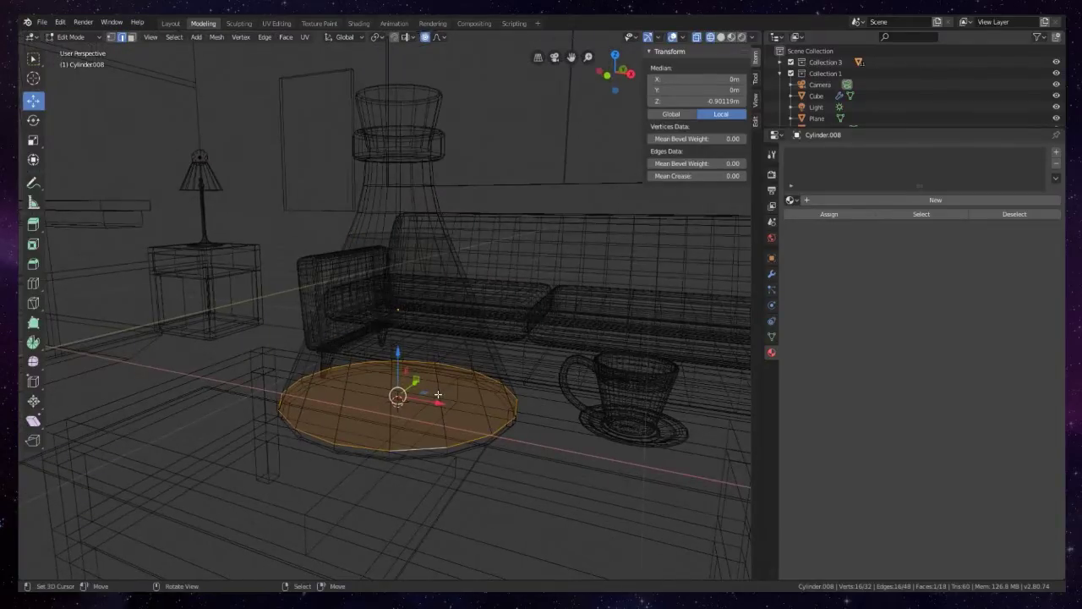
key(z)
click(536, 394)
middle_drag(380, 312, 372, 322)
key(a)
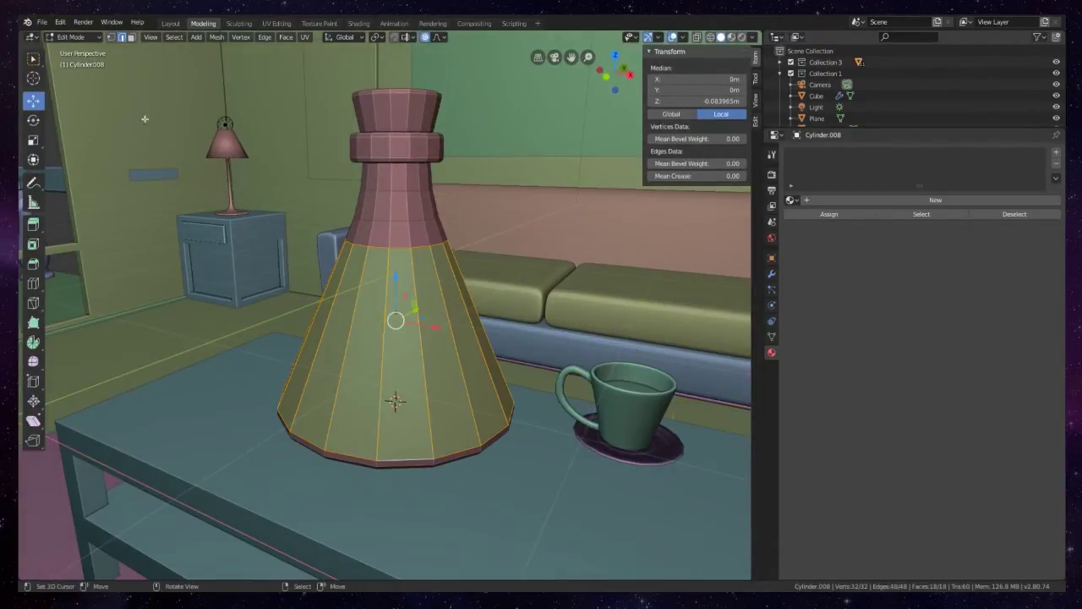
click(131, 37)
key(s)
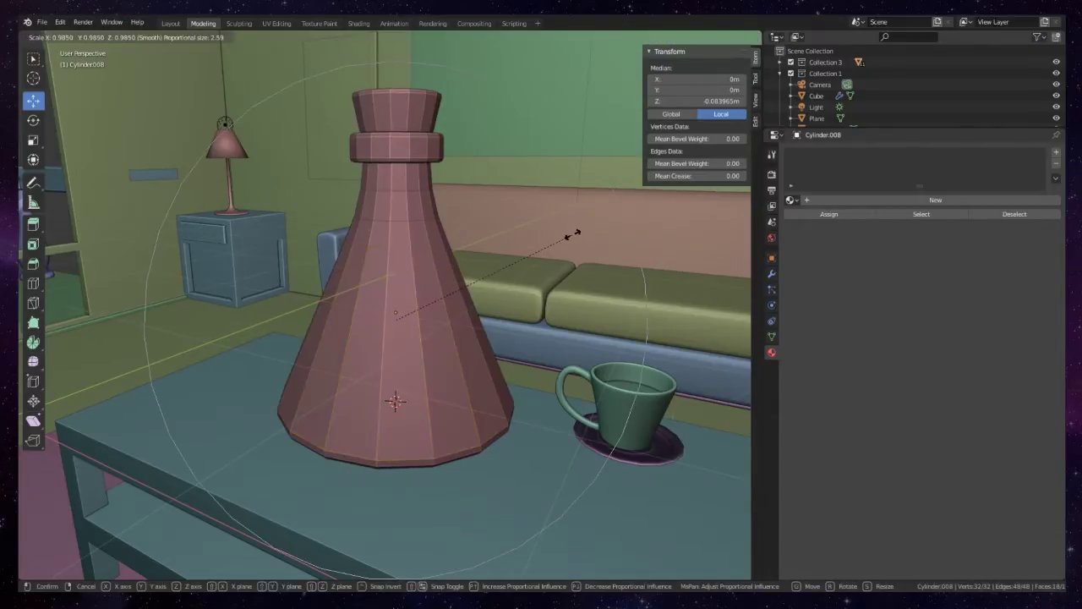
click(572, 234)
key(ctrl+z)
- Turn off proportional editing and shrink the separated shell inside the bottle to about 0.958 scale, followed by a further 0.987
click(426, 37)
key(s)
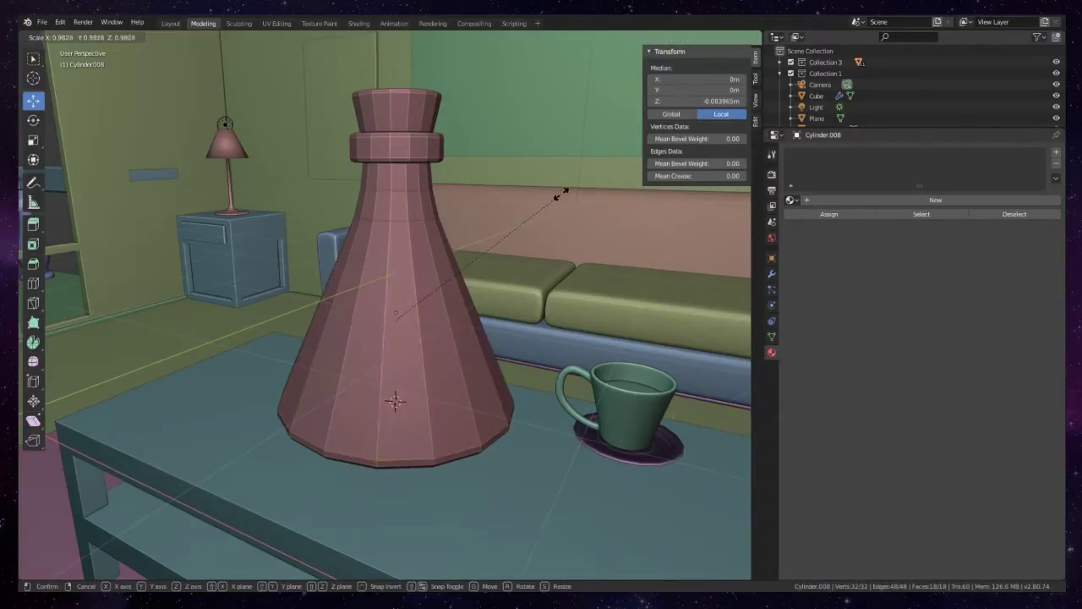
click(555, 195)
middle_drag(479, 313, 480, 305)
key(z)
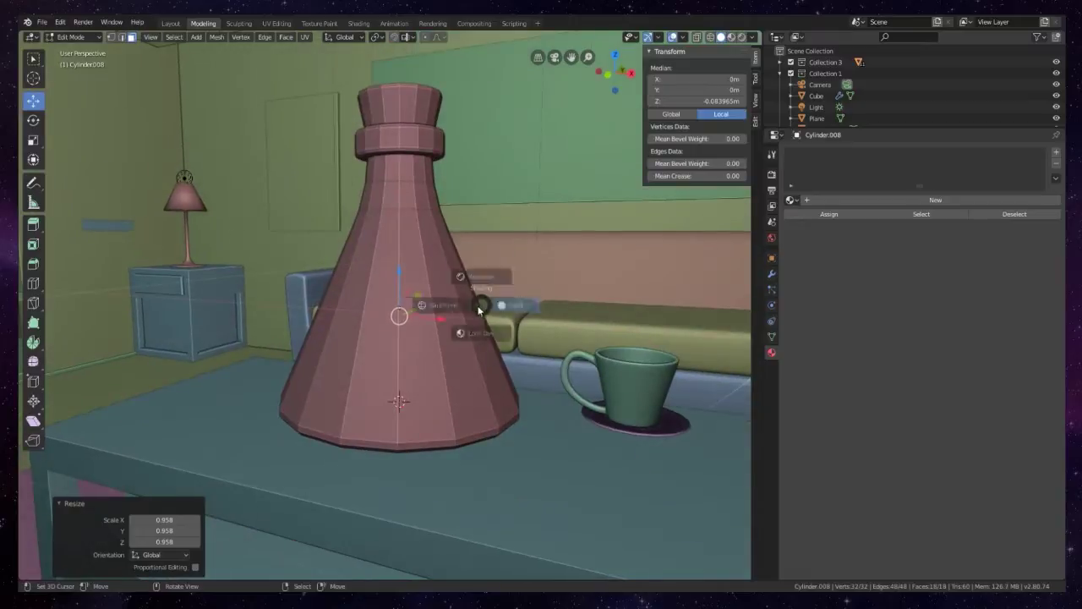
click(418, 311)
shift+middle_drag(431, 336, 434, 312)
scroll(435, 312, up, 1)
key(s)
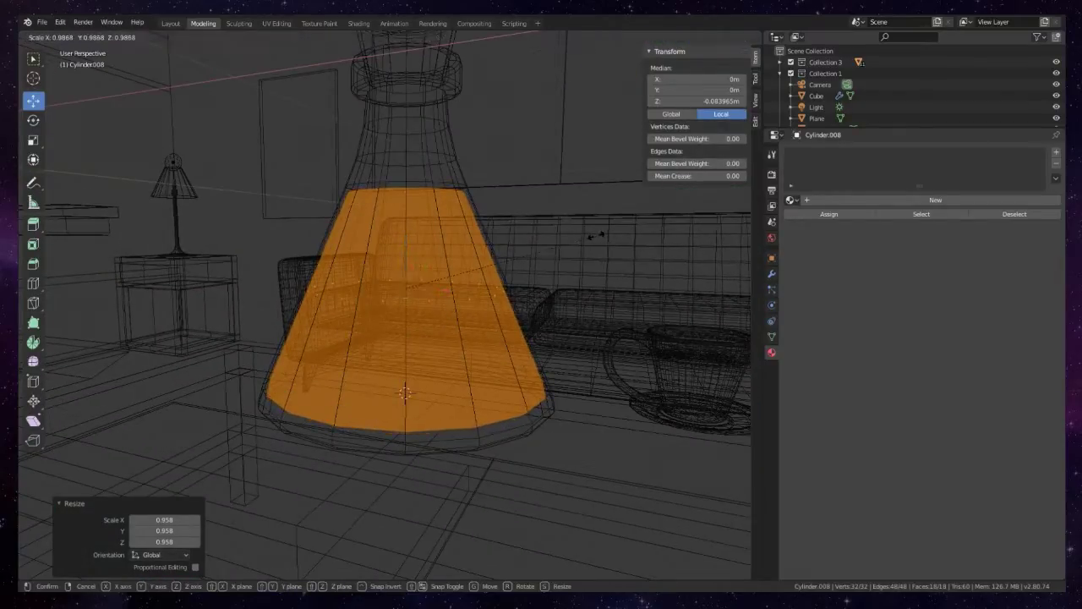
click(590, 246)
- Bevel the inner body's bottom edge loop about 0.06 m and its top loop about 0.05 m wide, with three segments each
click(123, 38)
alt+click(487, 423)
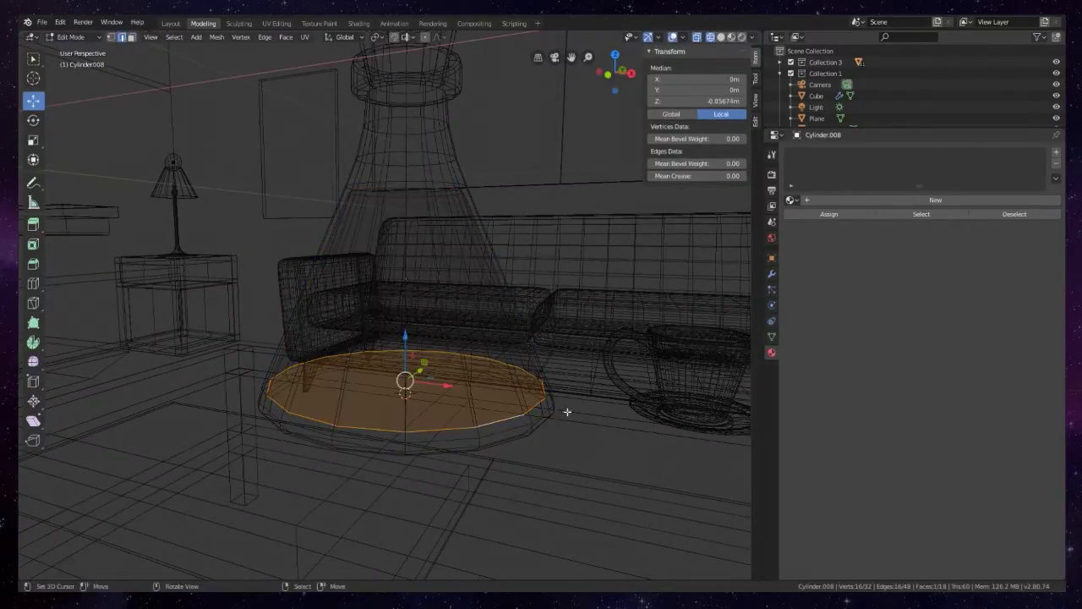
key(ctrl+b)
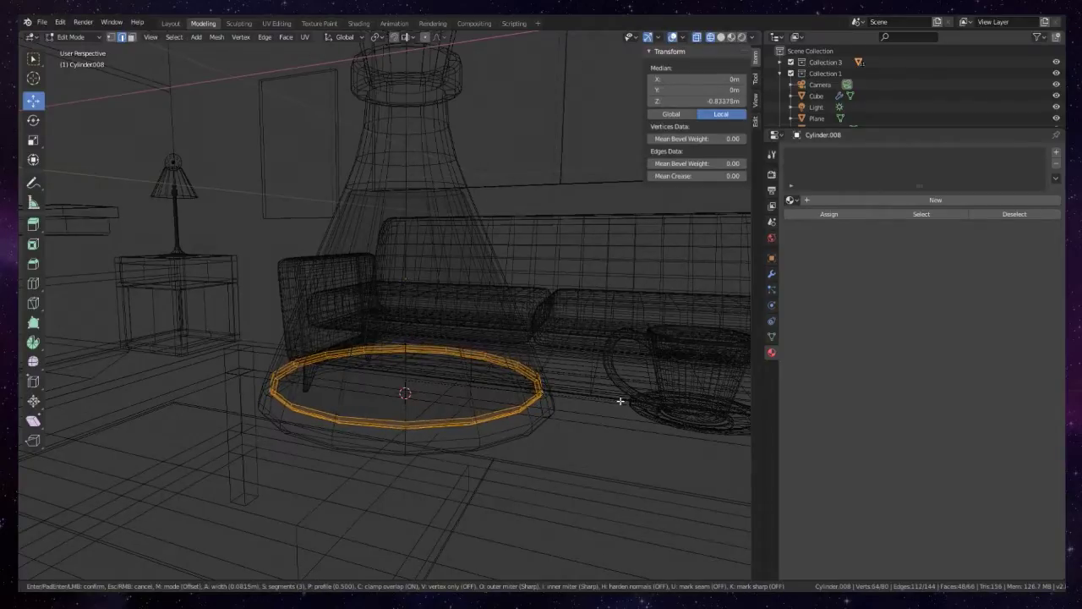
click(620, 399)
alt+click(424, 193)
middle_drag(424, 193, 520, 223)
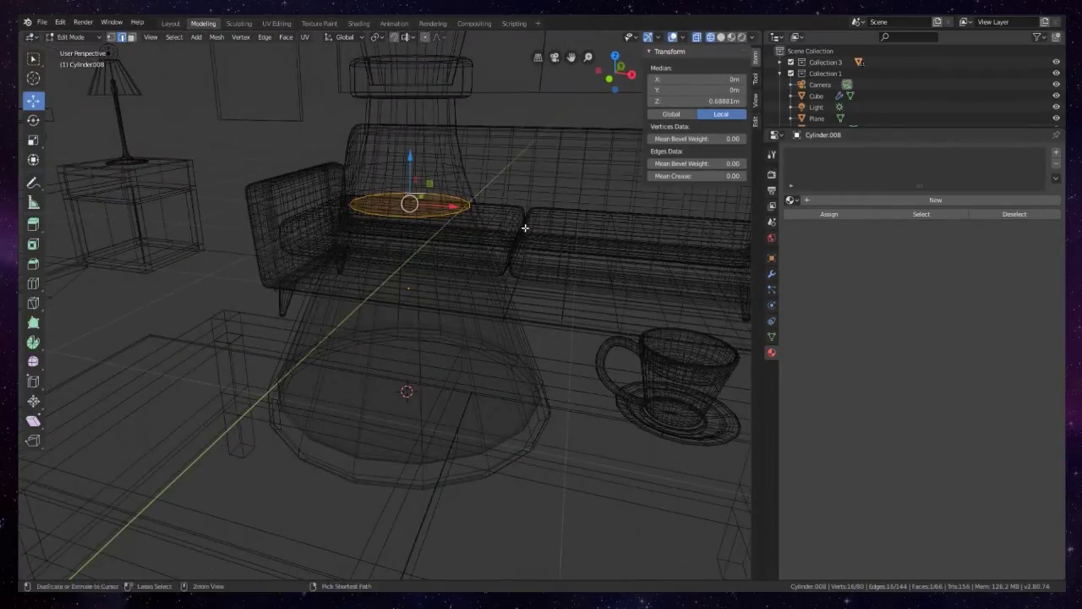
key(ctrl+b)
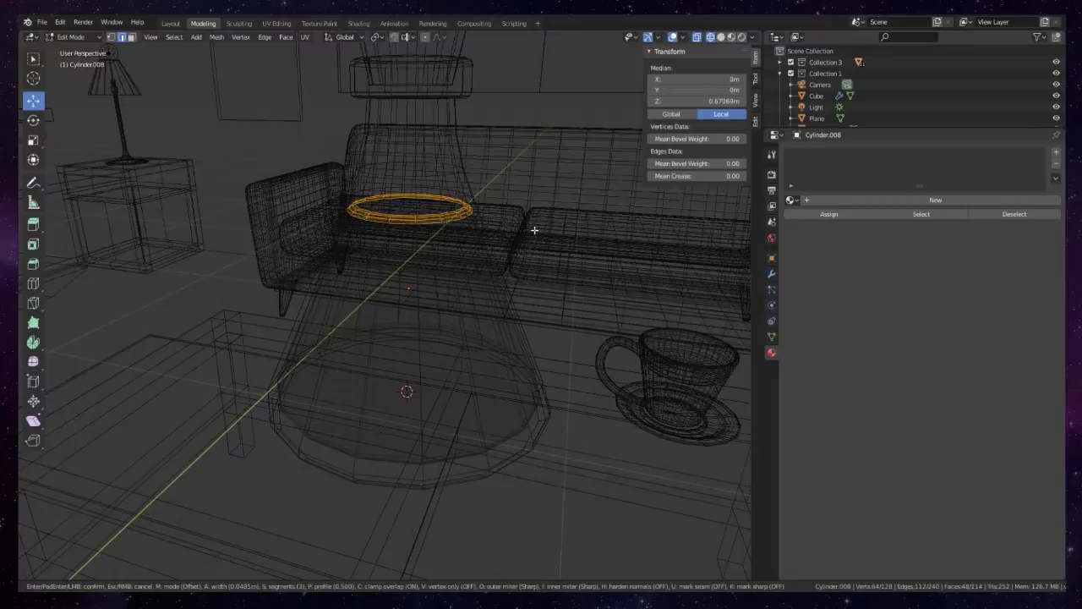
click(532, 229)
key(Tab)
middle_drag(532, 229, 477, 262)
scroll(478, 263, up, 1)
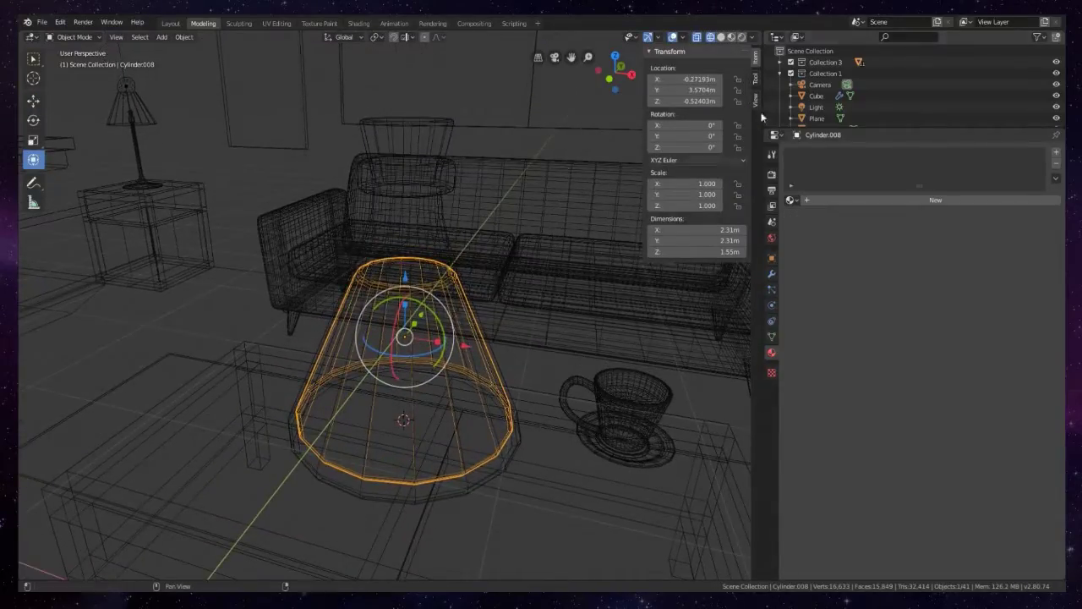
scroll(423, 331, up, 2)
- Return to solid display and apply smooth shading to both the bottle and its inner body
key(z)
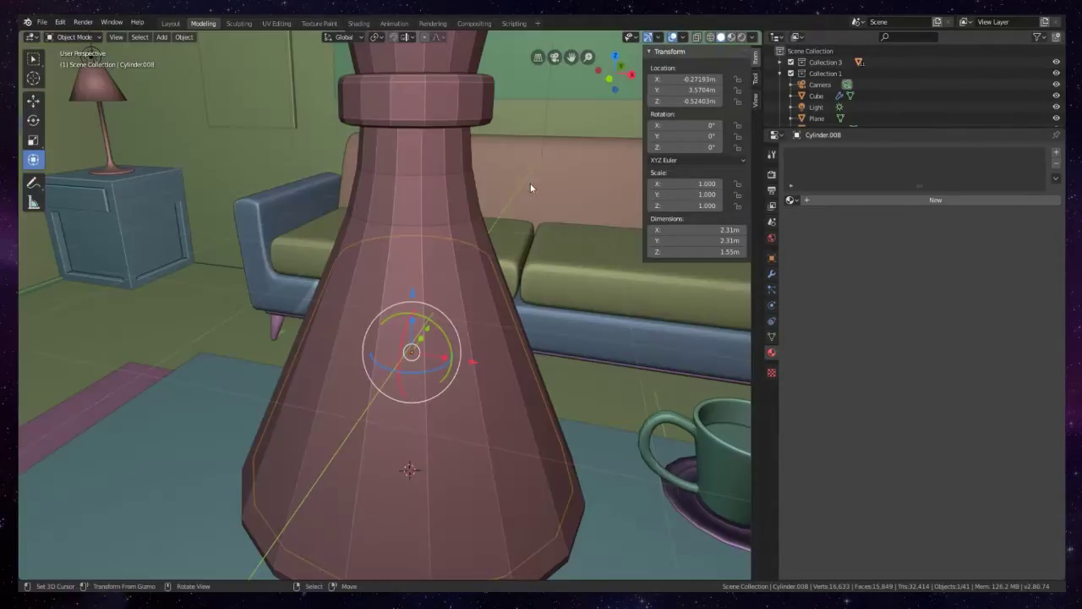
scroll(530, 183, down, 3)
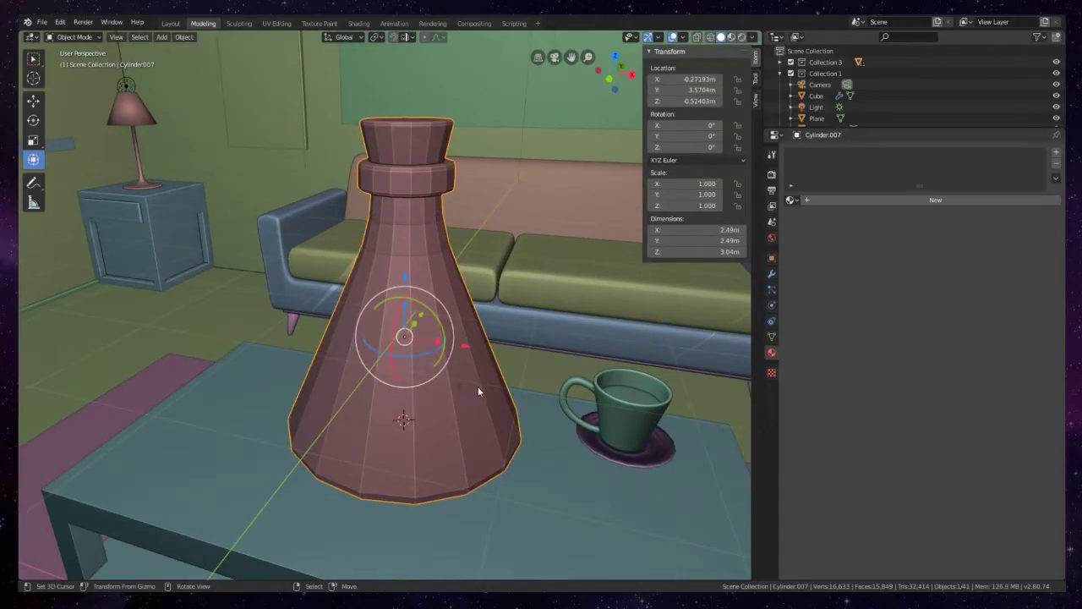
key(z)
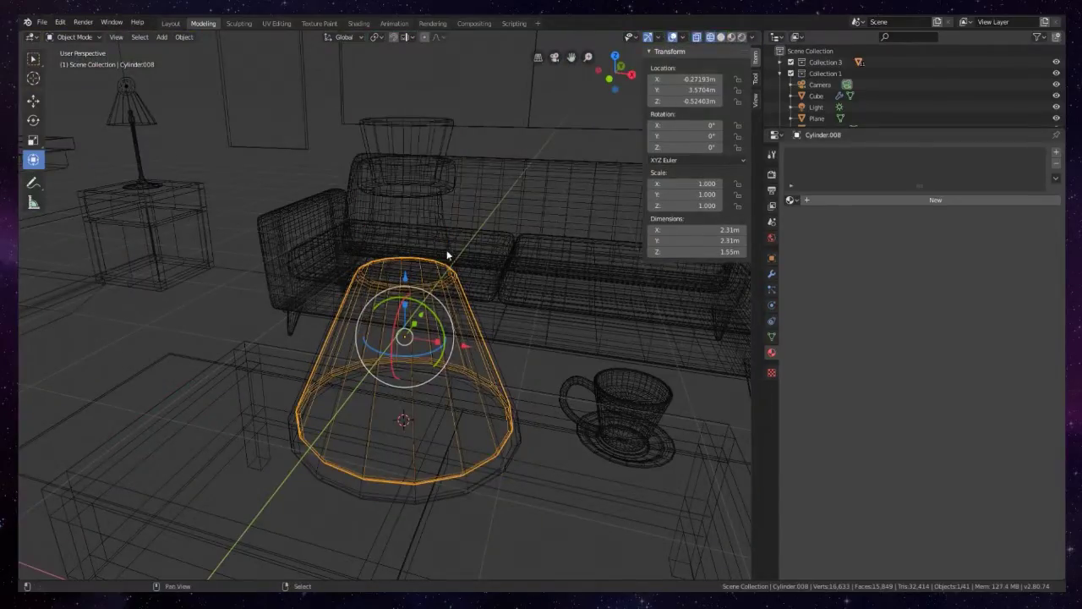
key(z)
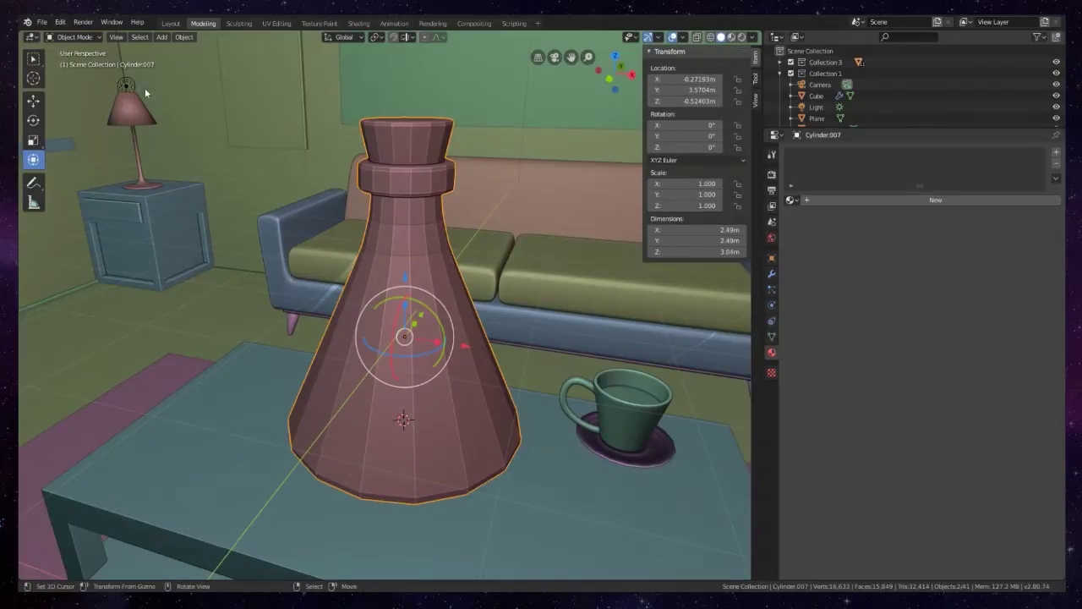
click(184, 36)
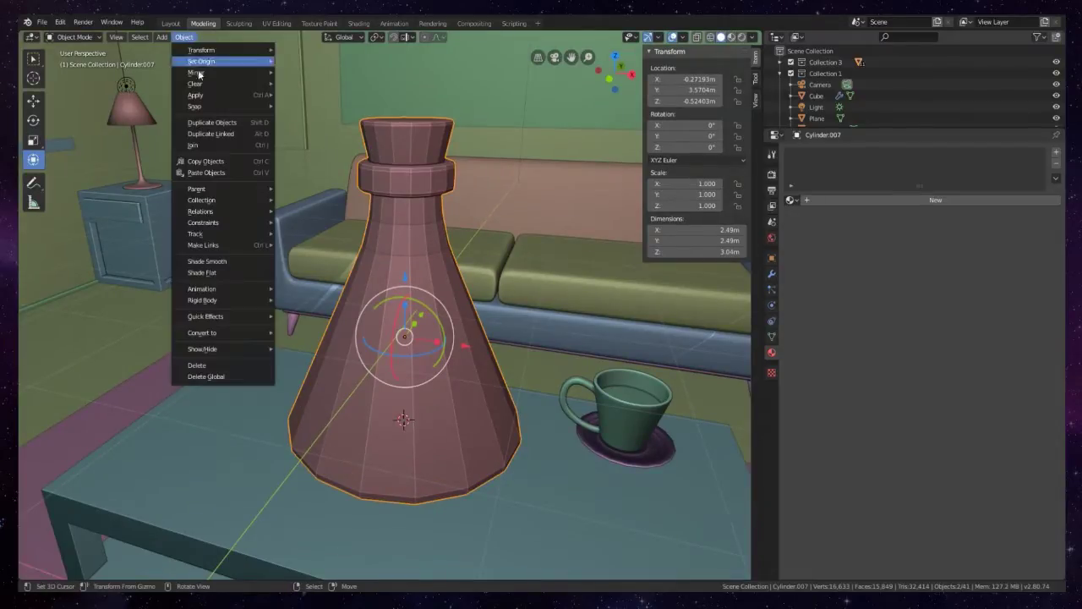
click(236, 262)
- Shade the bottle smooth and give it a new material with Screen Space Refraction and Subsurface Translucency enabled
middle_drag(223, 262, 409, 265)
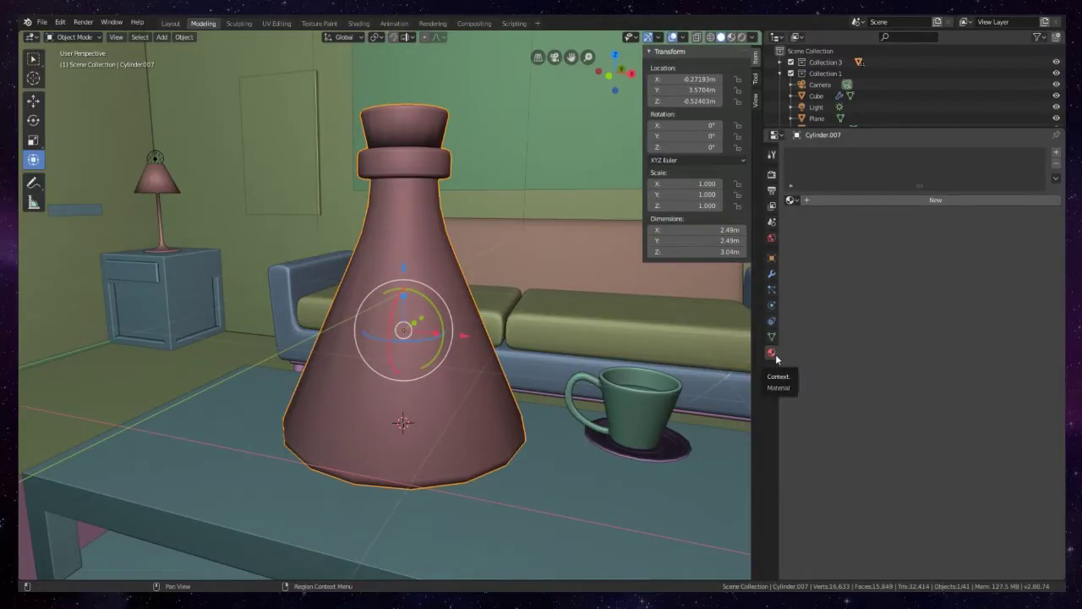
click(885, 198)
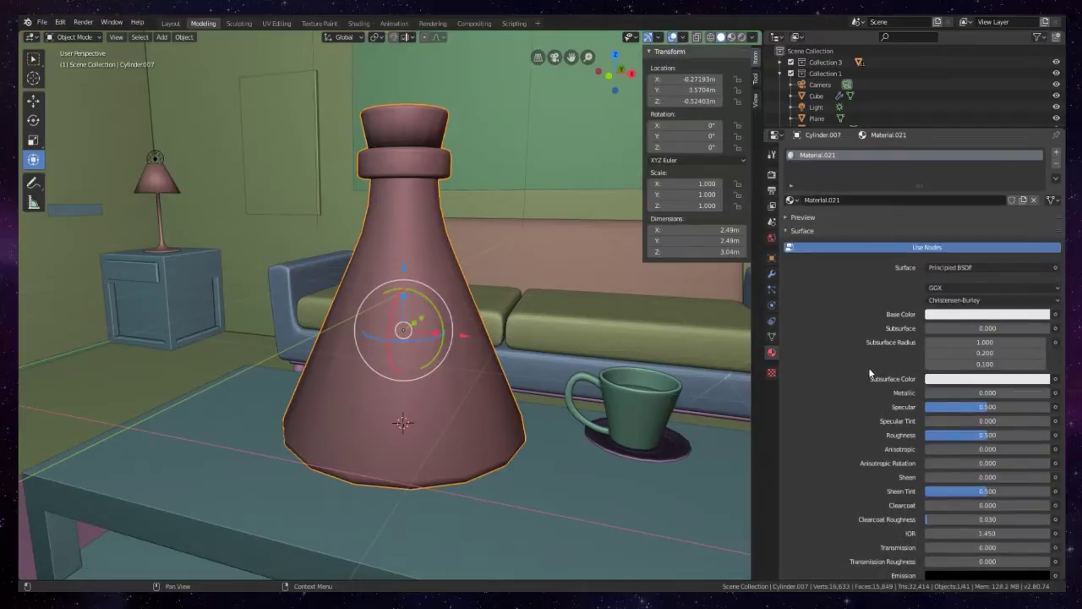
scroll(868, 367, down, 5)
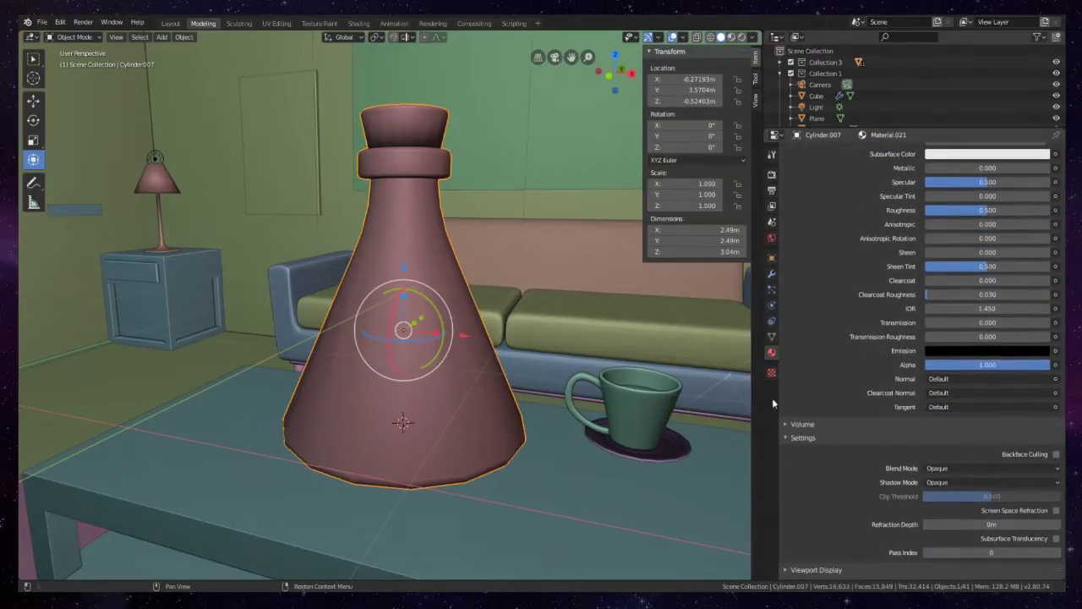
scroll(818, 364, down, 1)
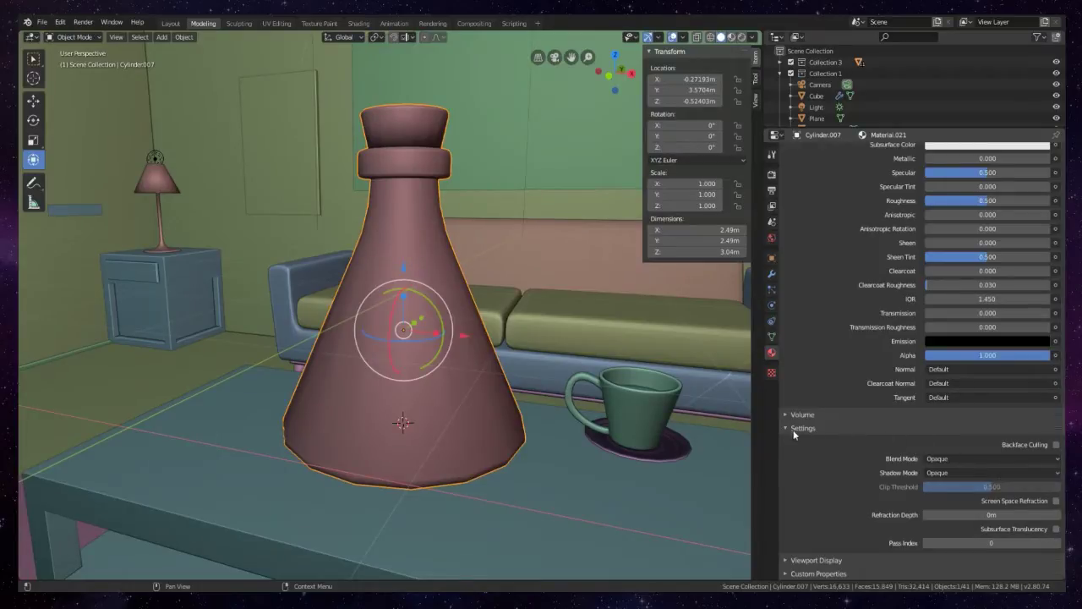
click(1057, 501)
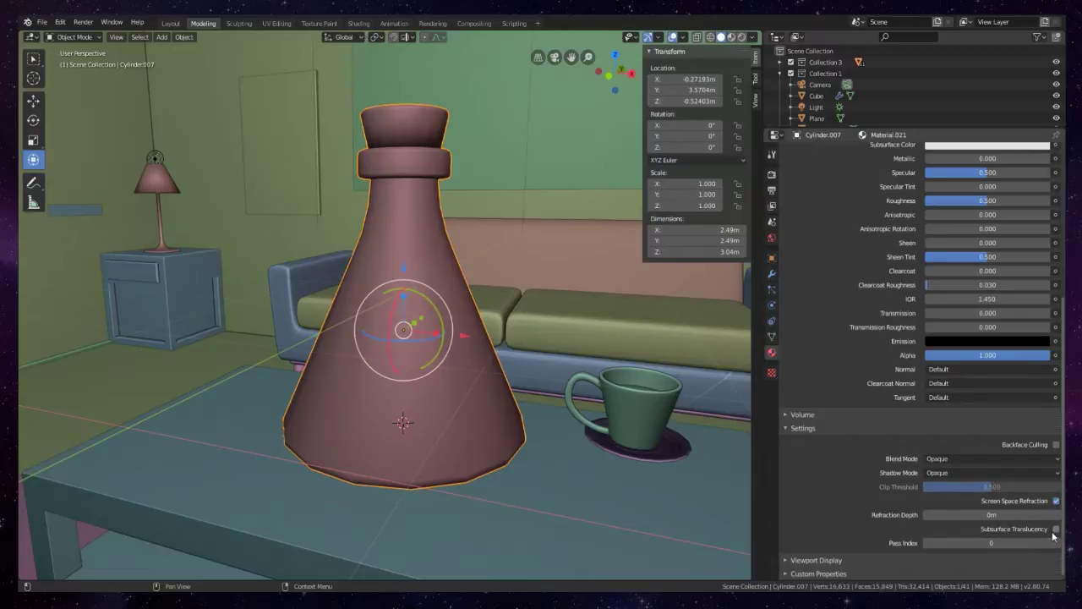
click(1056, 529)
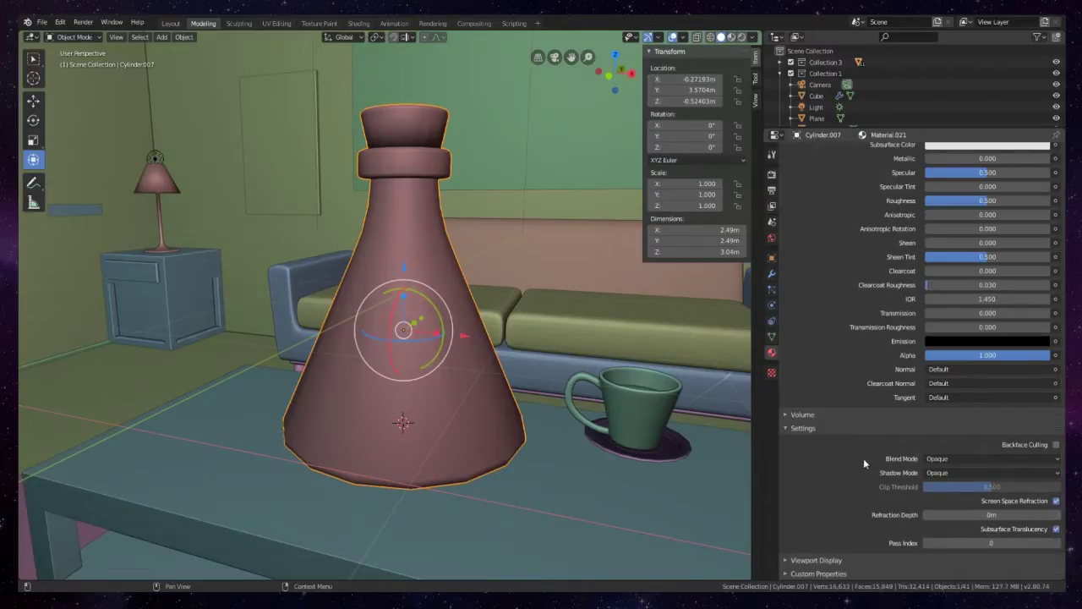
- Check the Screen Space Reflections and Refraction options in the Eevee render settings, collapsing Ambient Occlusion, Bloom and Subsurface Scattering
click(771, 174)
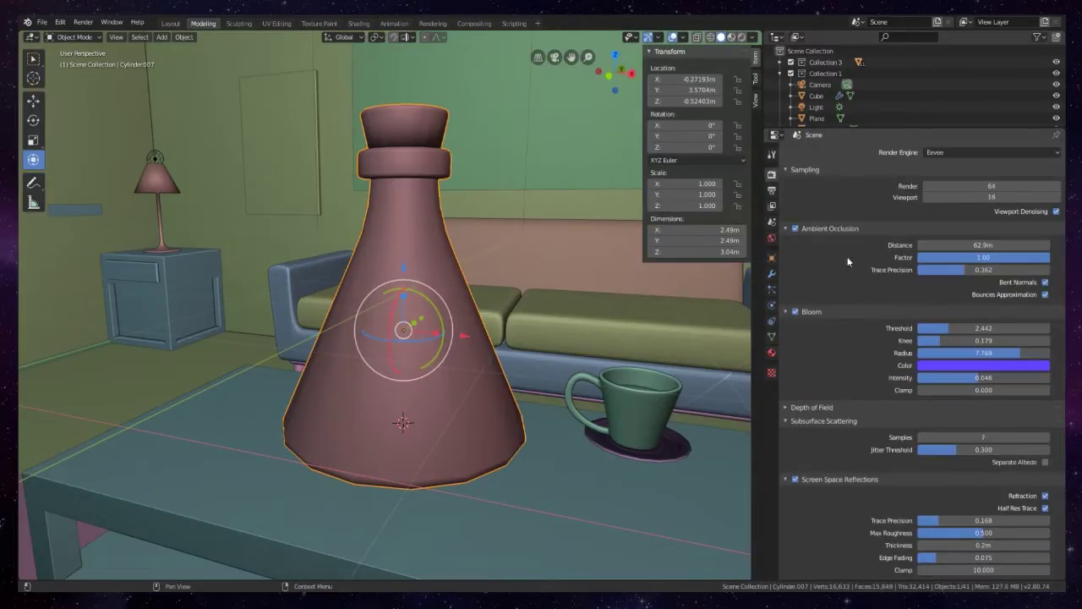
scroll(863, 326, down, 1)
click(789, 211)
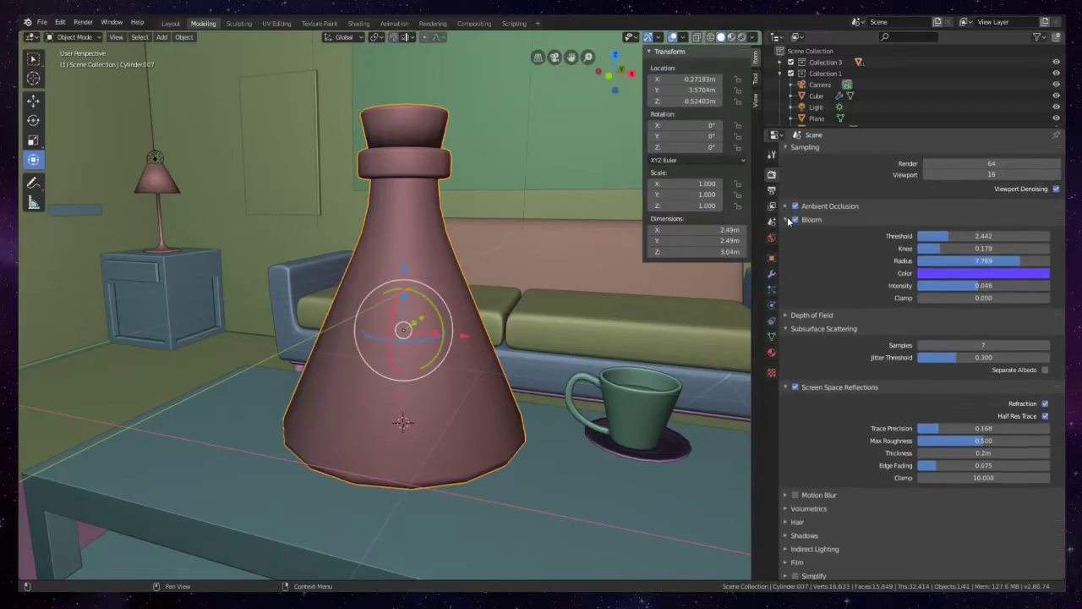
click(789, 224)
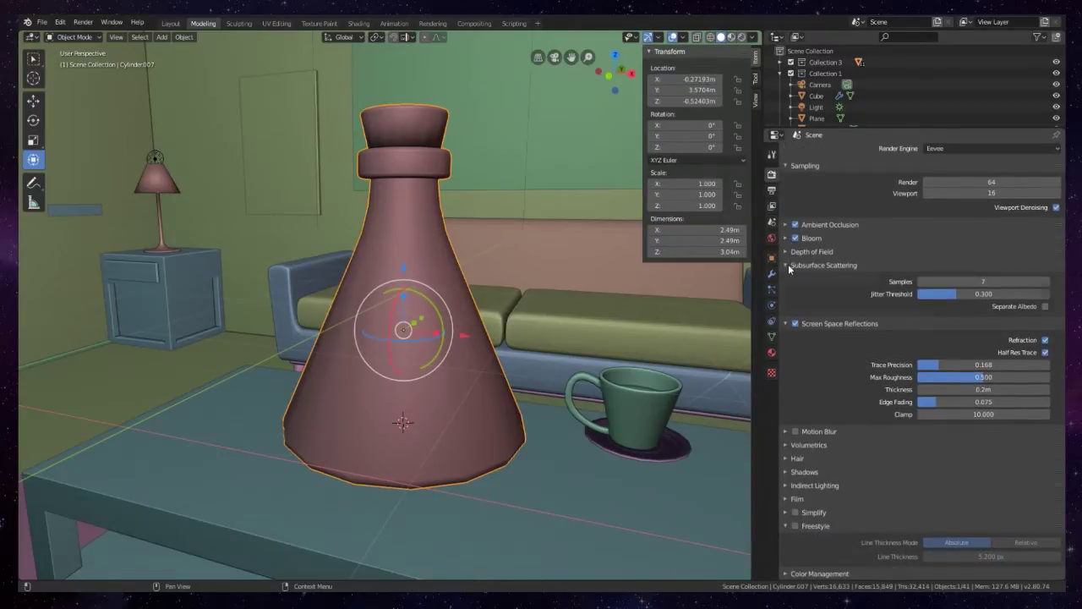
click(789, 267)
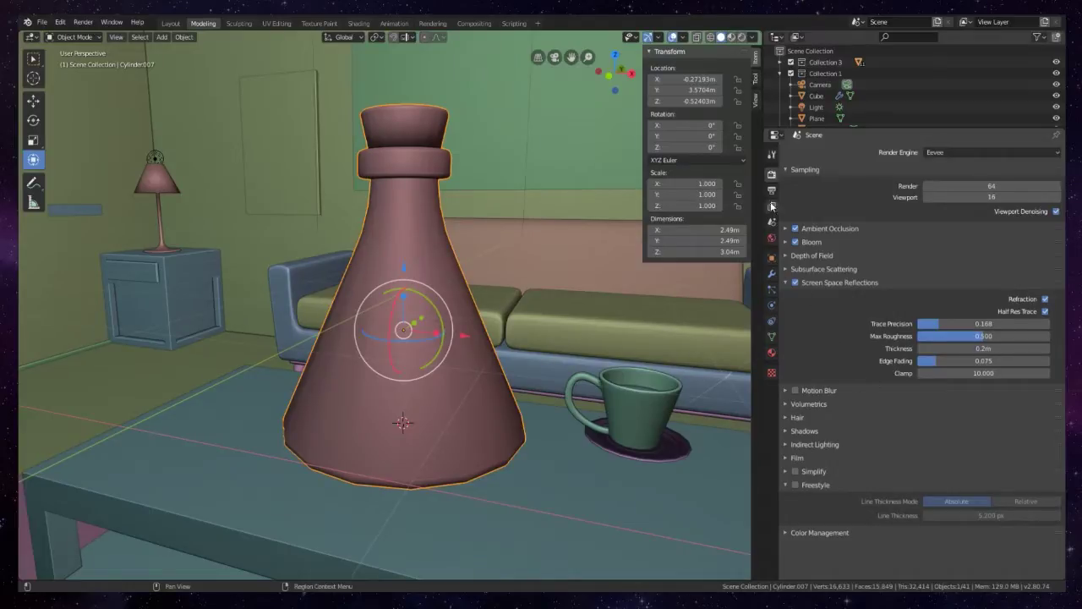
click(772, 273)
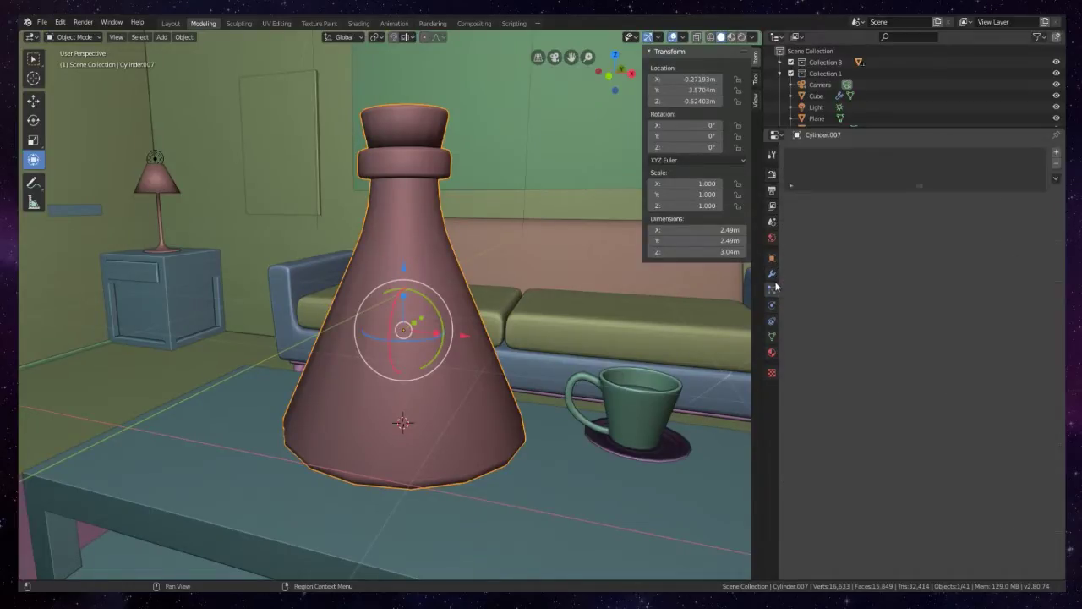
click(774, 175)
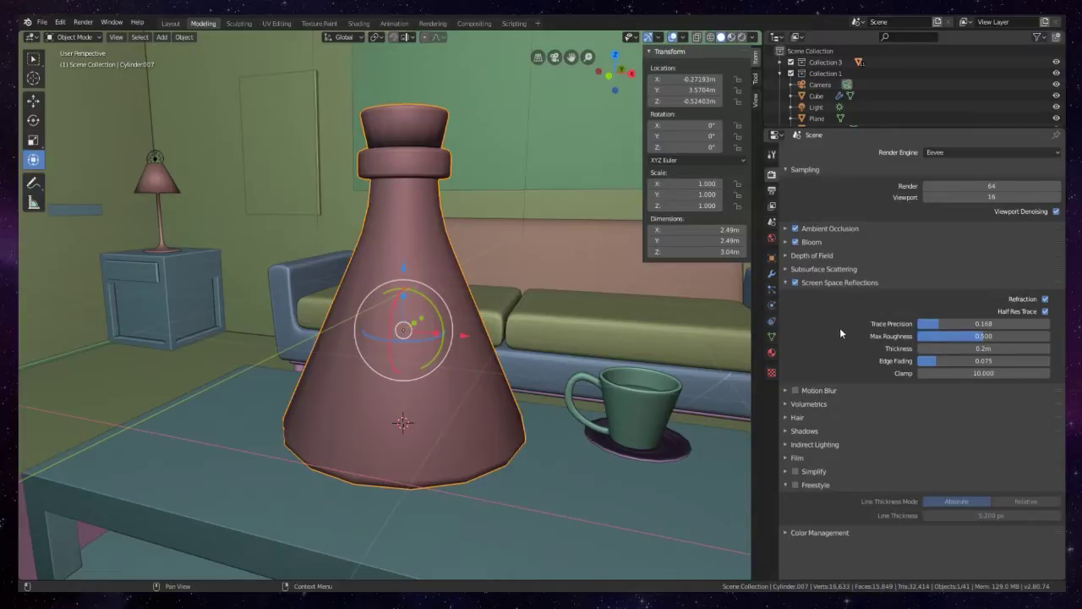
click(772, 352)
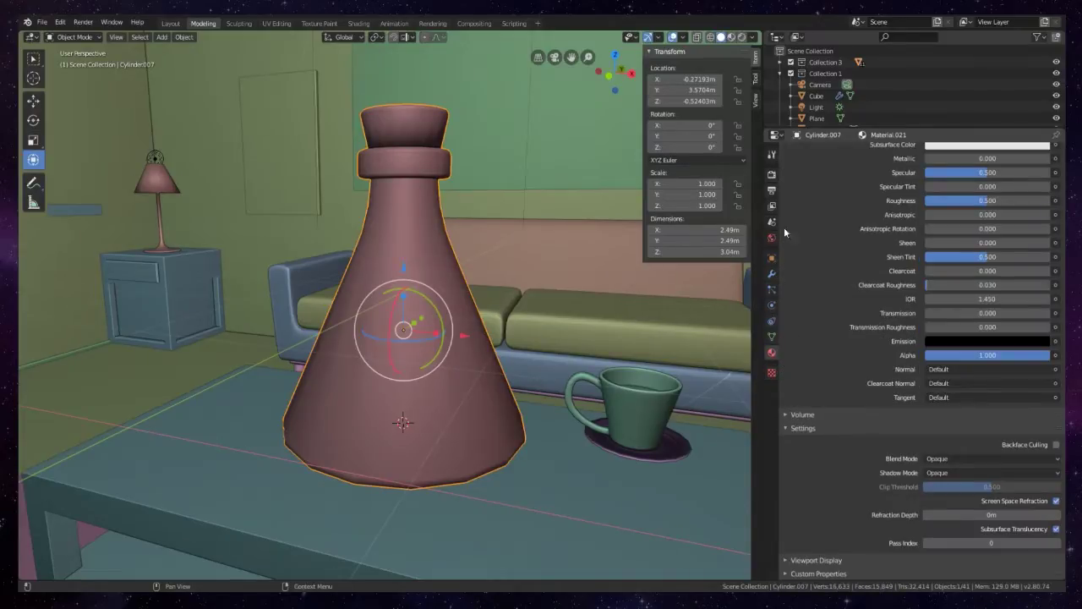
- Show the scene in rendered display and raise the bottle material's Transmission to 1.000
click(743, 37)
mouse_move(383, 328)
middle_down()
mouse_move(402, 341)
mouse_move(374, 346)
middle_up()
middle_drag(433, 389, 398, 203)
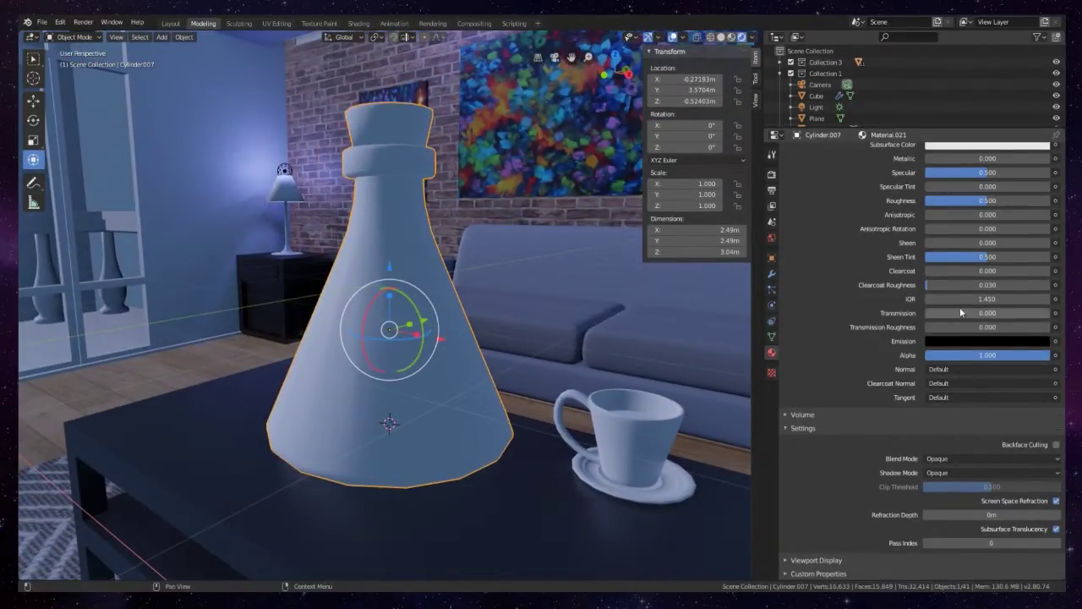
scroll(954, 311, up, 7)
scroll(865, 336, down, 4)
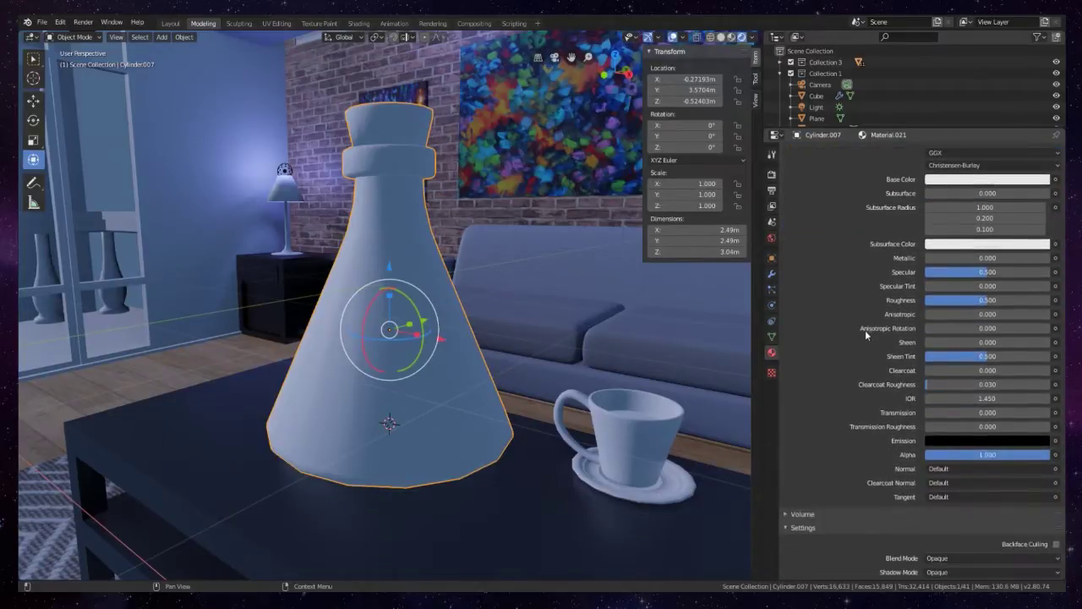
drag(948, 409, 1052, 408)
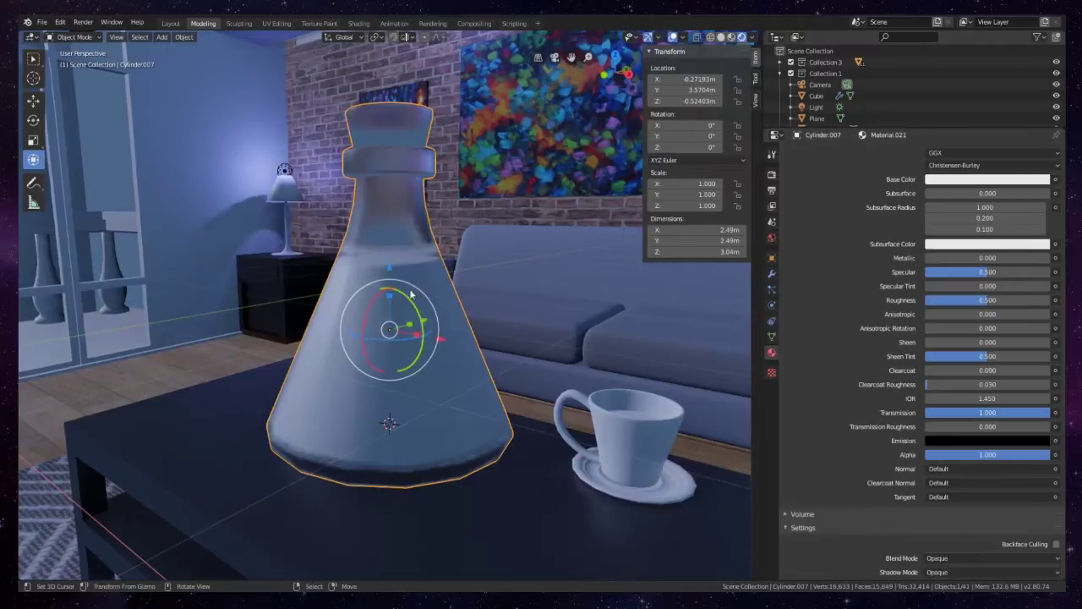
- Lower the bottle material's Roughness to 0.000
middle_drag(397, 287, 461, 288)
scroll(1002, 322, up, 3)
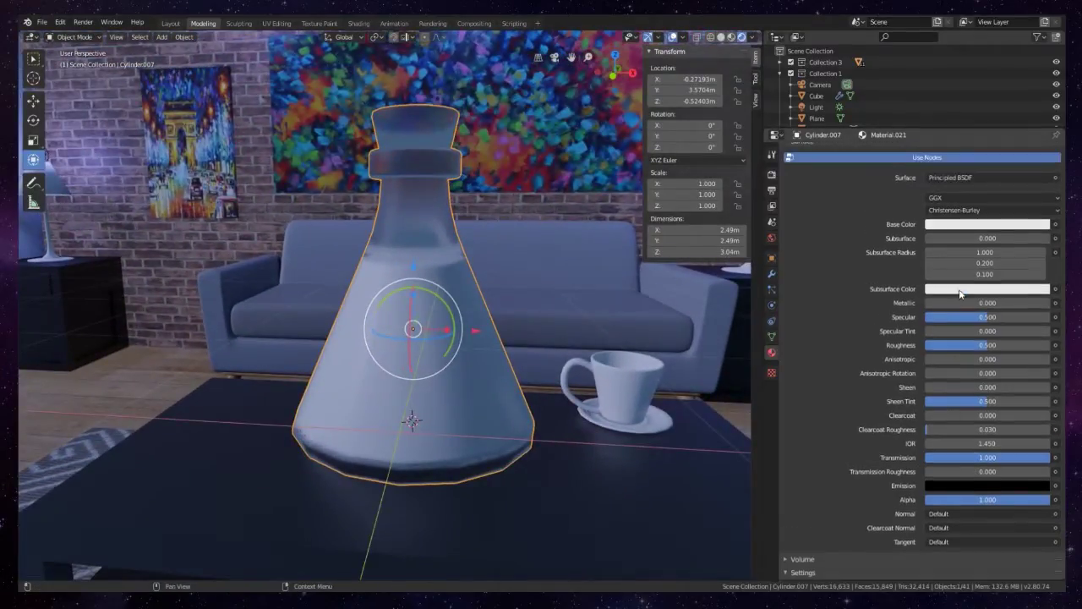
drag(990, 370, 926, 370)
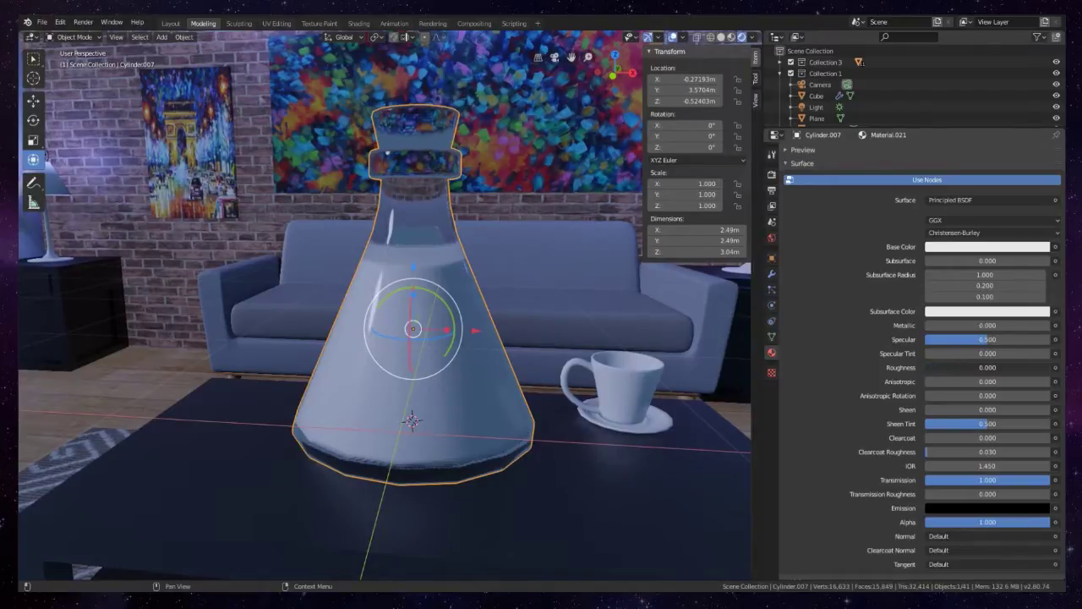
mouse_move(479, 279)
middle_down()
mouse_move(370, 293)
mouse_move(373, 258)
mouse_move(710, 269)
mouse_move(373, 248)
mouse_move(405, 224)
mouse_move(431, 250)
middle_up()
scroll(917, 294, up, 2)
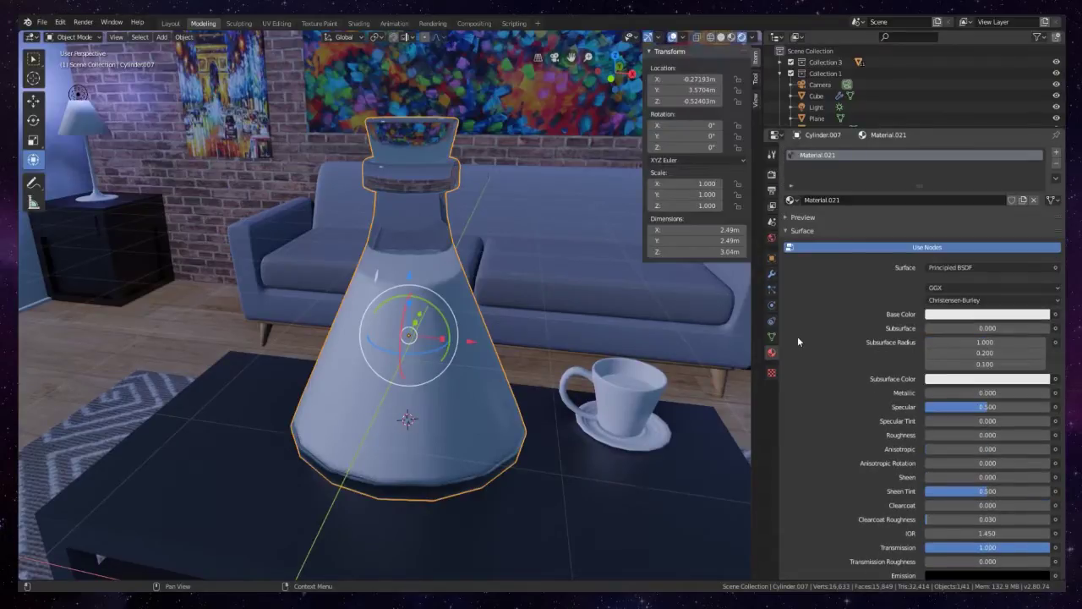
scroll(798, 340, down, 3)
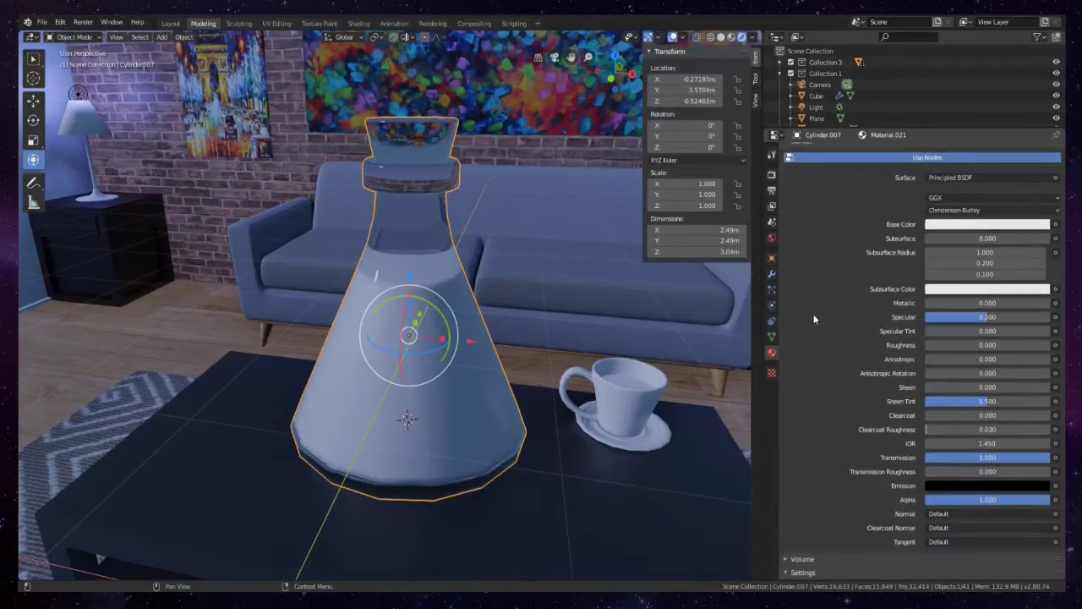
click(65, 28)
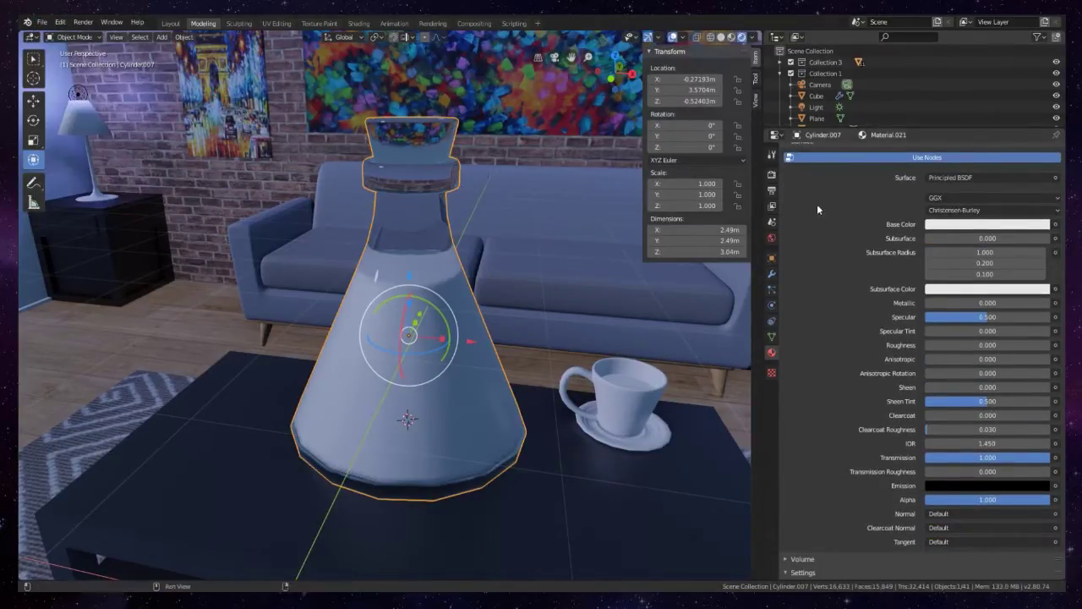
scroll(890, 230, up, 2)
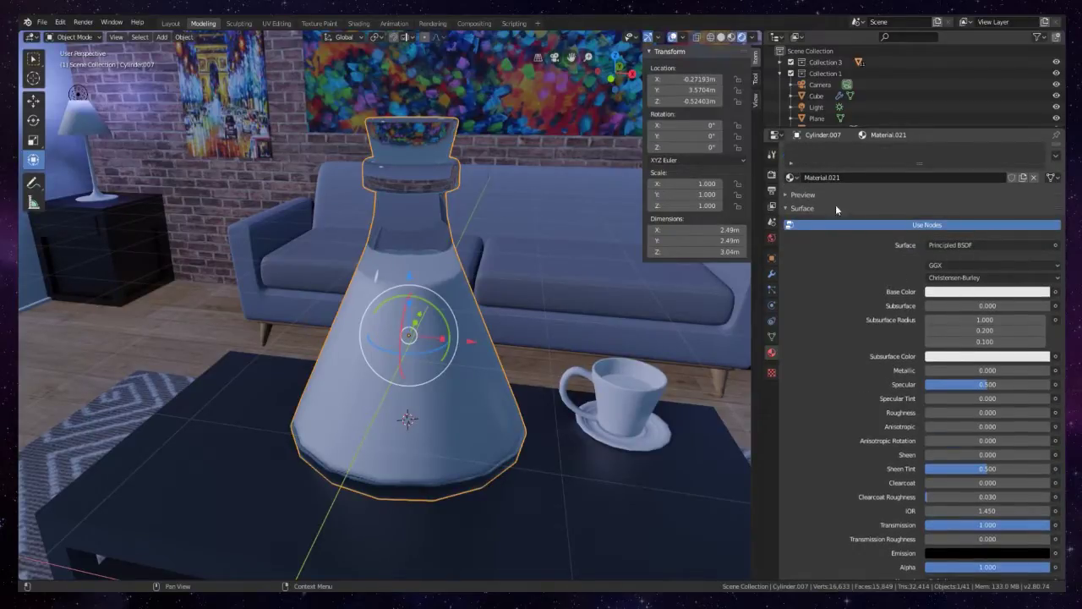
scroll(836, 205, up, 1)
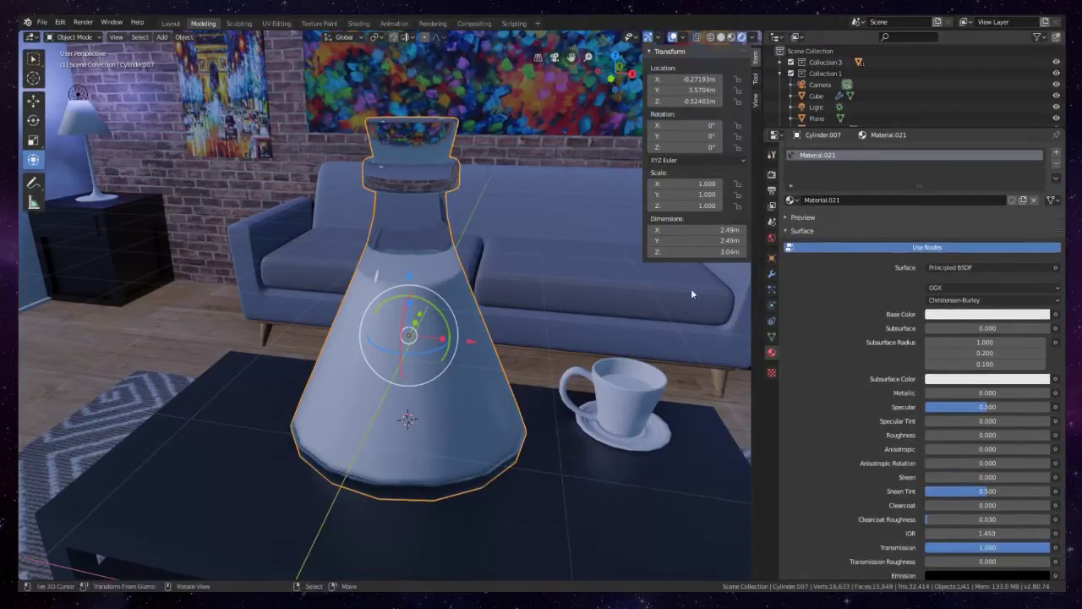
- Give the inner liquid body a new material and open its node tree in the Shading workspace
click(476, 395)
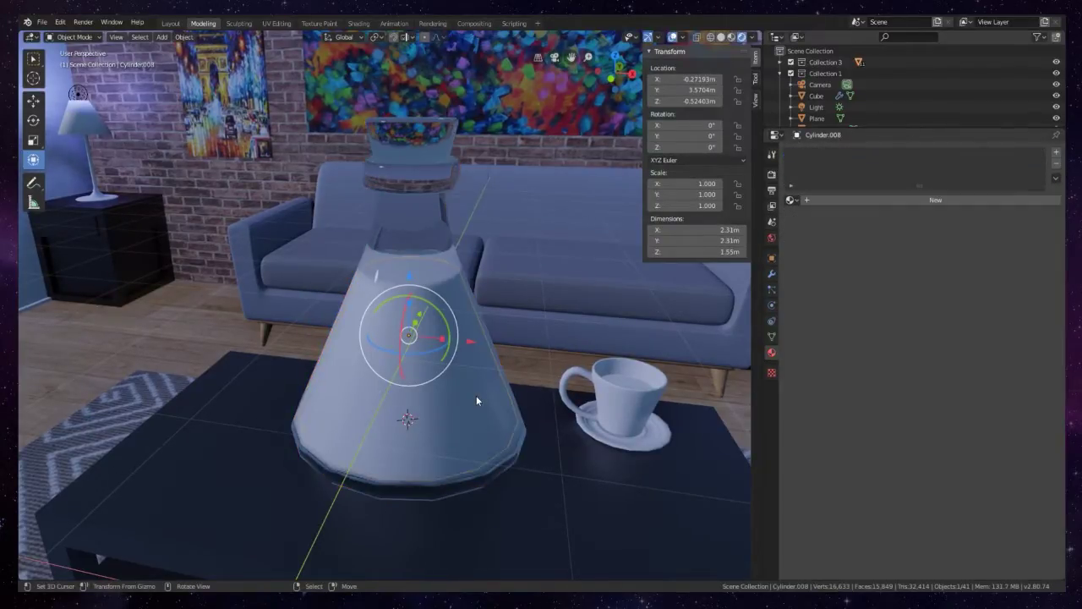
click(931, 201)
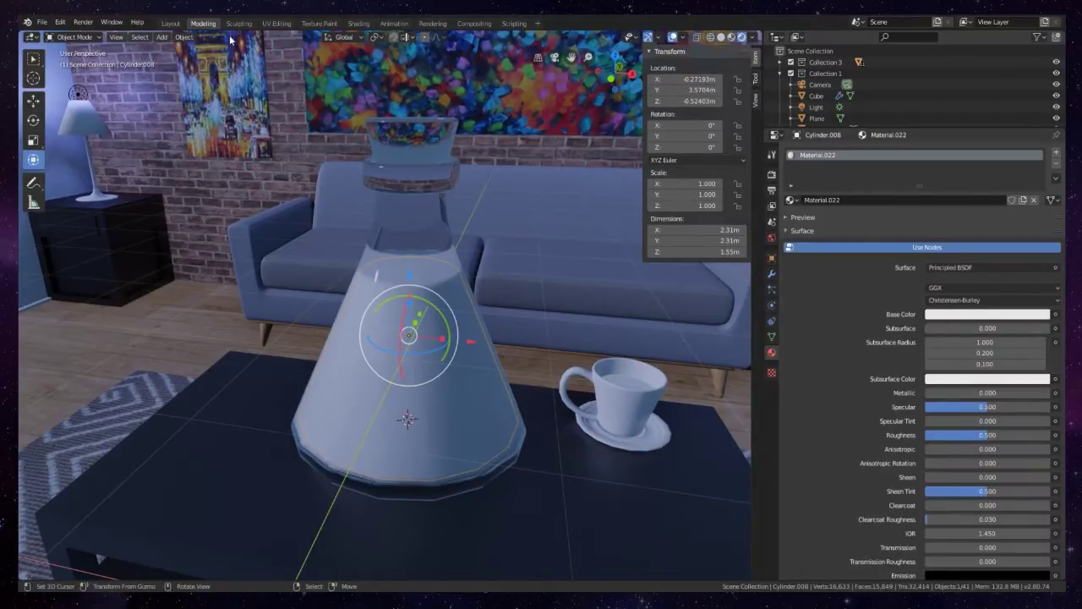
click(355, 24)
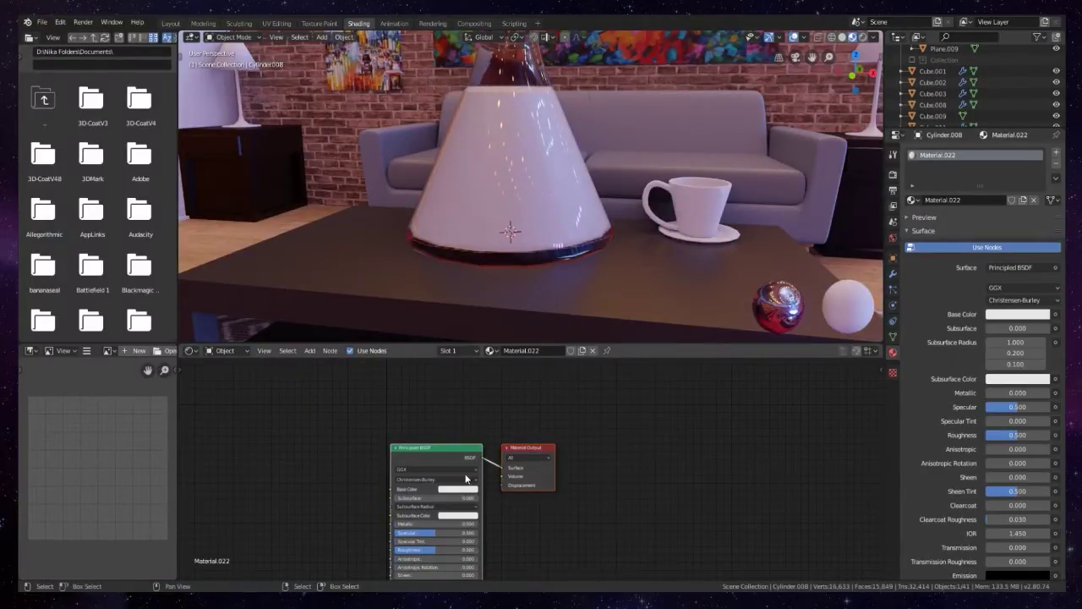
- Move the Material Output node away from the Principled BSDF to make room between them
click(429, 460)
middle_drag(640, 448, 651, 418)
drag(548, 419, 677, 426)
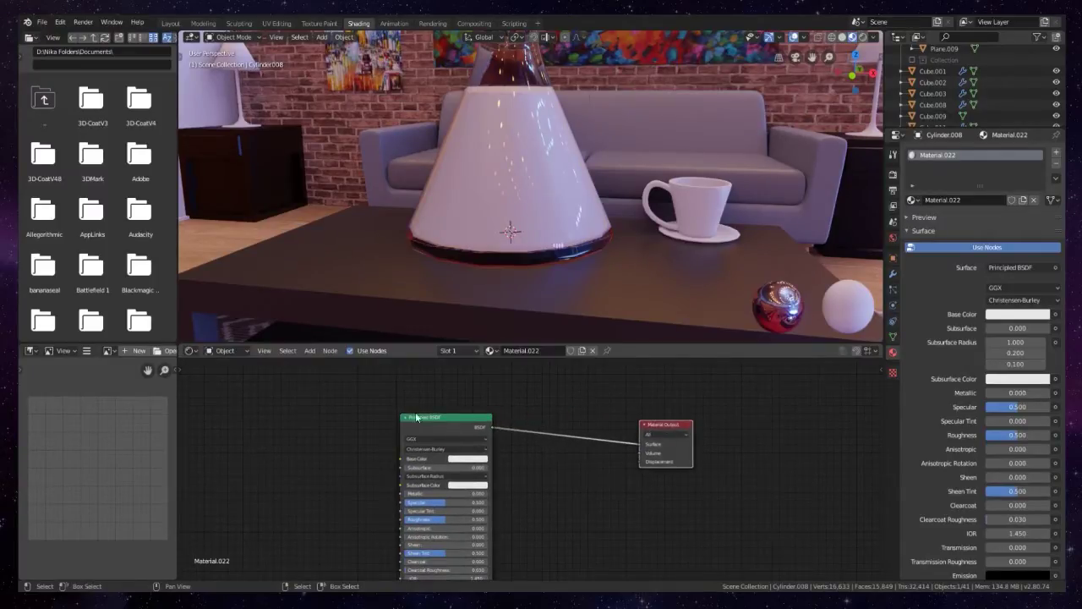
middle_drag(588, 451, 564, 484)
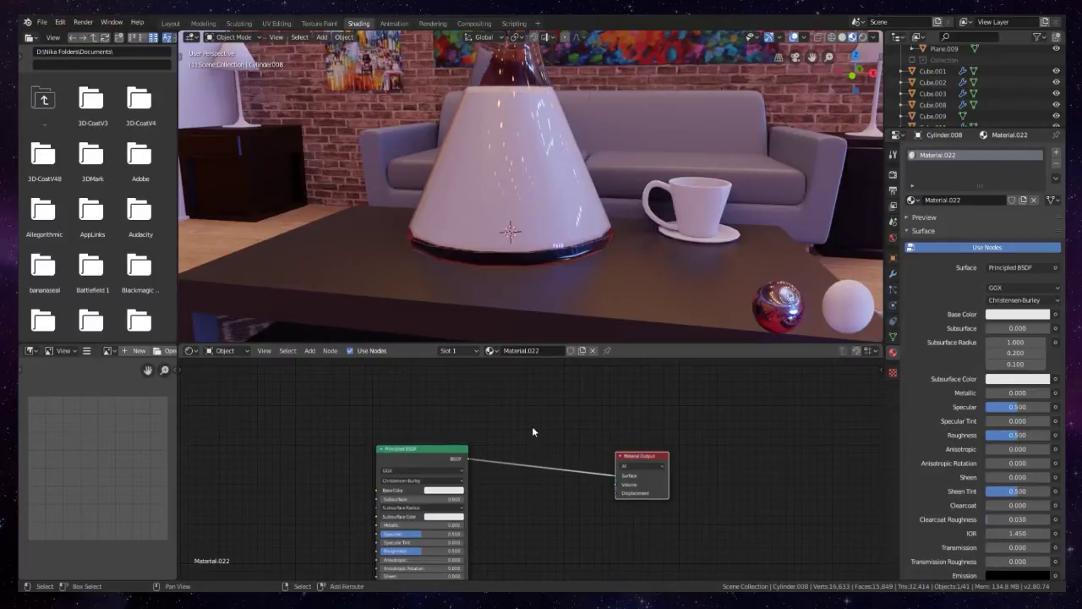
- Add an Emission node above the Principled BSDF and a Mix Shader node between them and the Material Output
key(shift+a)
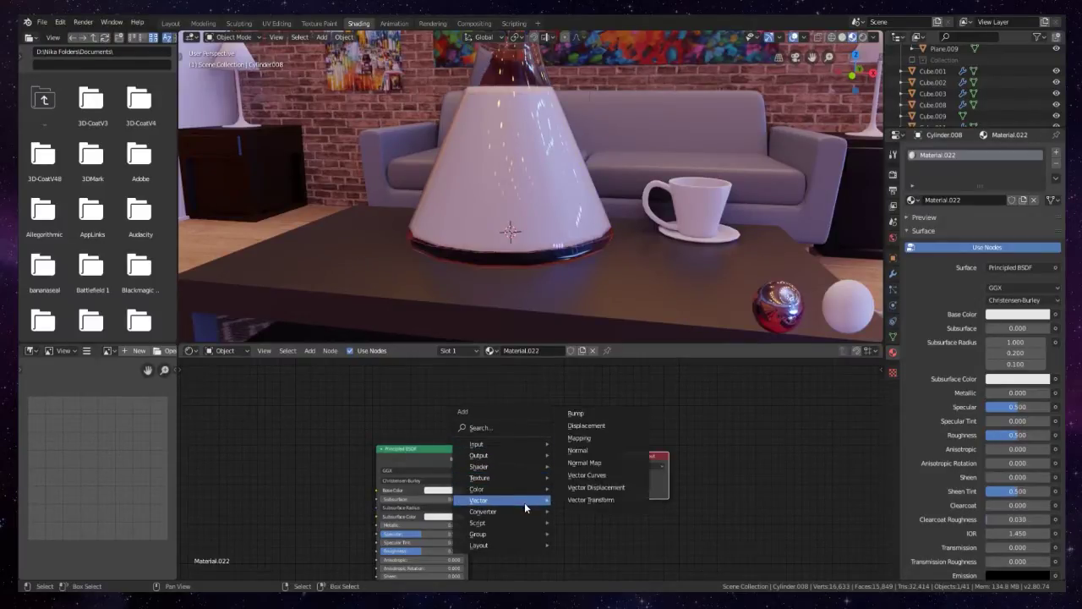
mouse_move(523, 467)
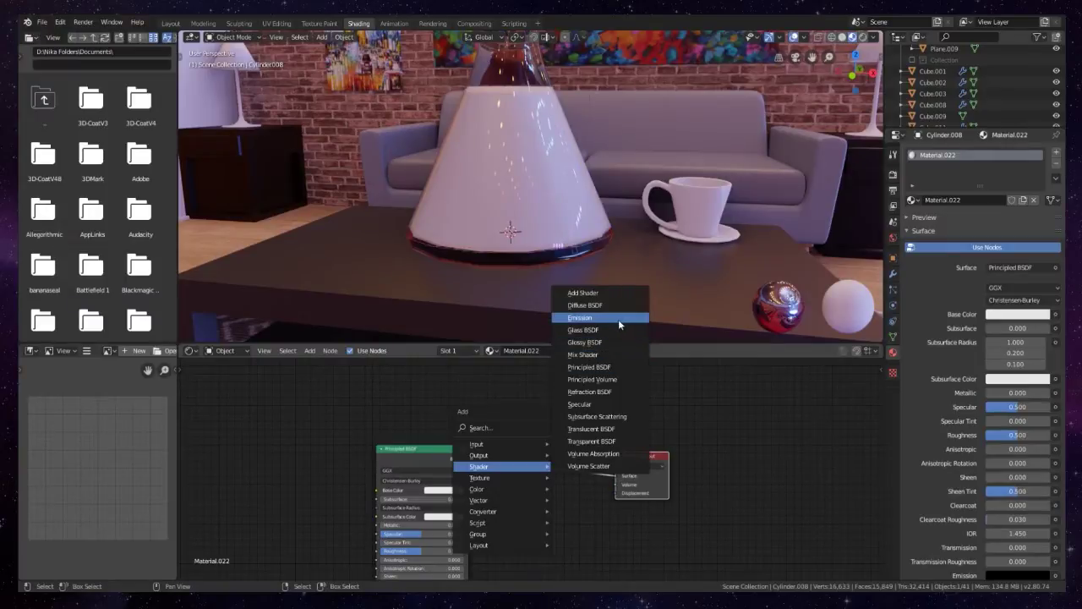
click(619, 319)
click(440, 401)
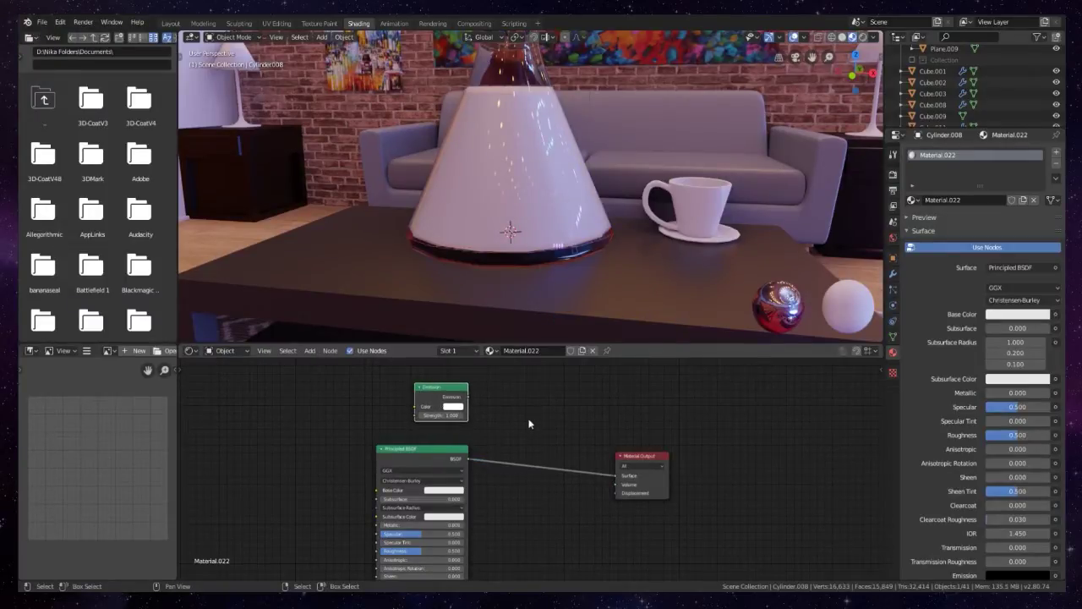
key(shift+a)
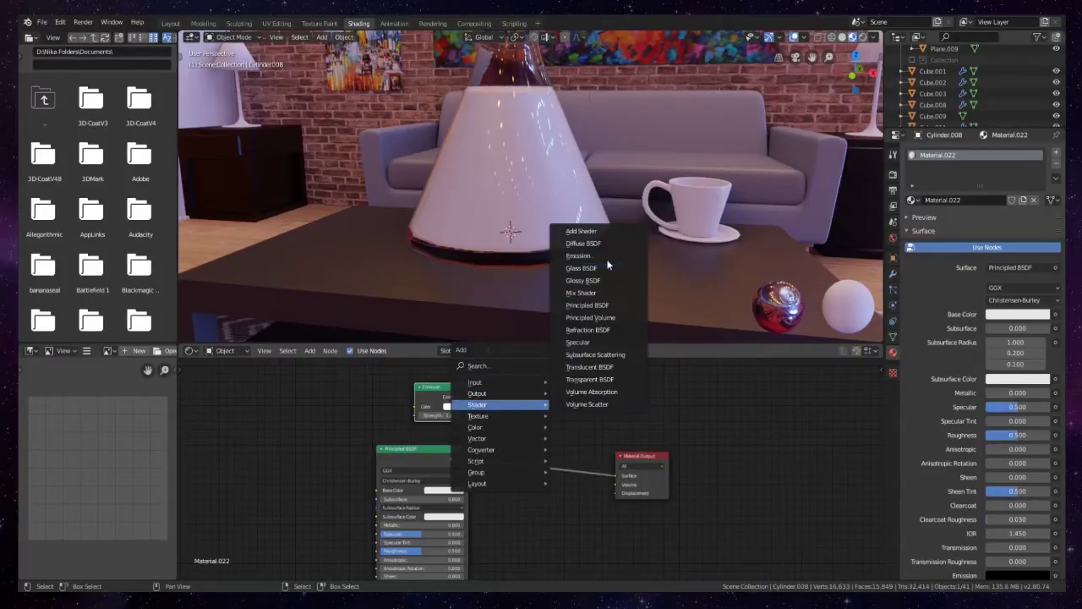
click(609, 290)
click(539, 380)
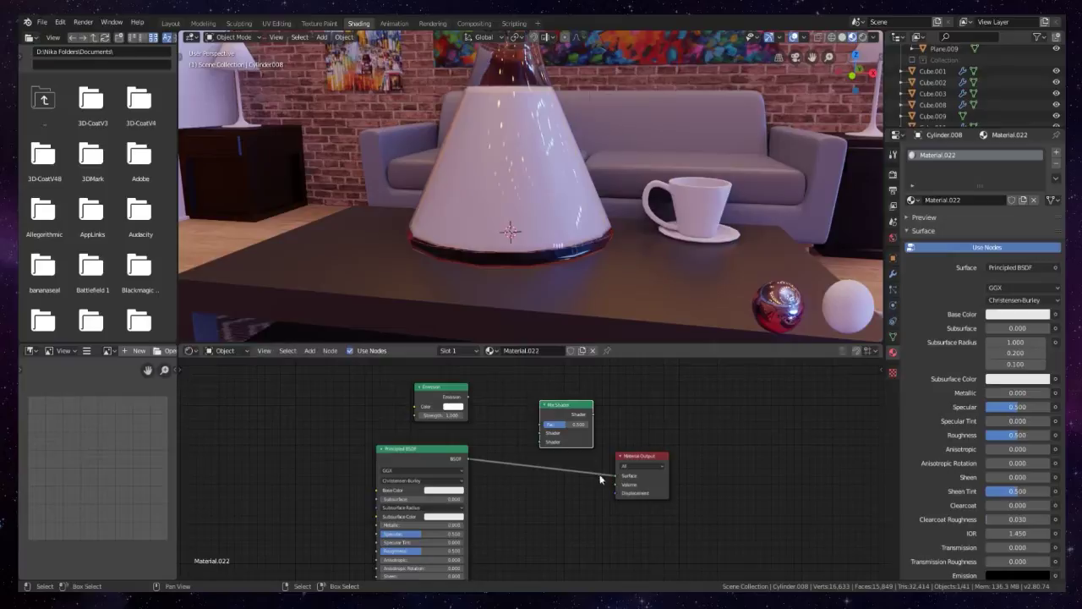
- Link Principled BSDF to the Mix Shader's second Shader input, Emission to its Fac, and its output to the Material Output's Surface
drag(616, 476, 541, 441)
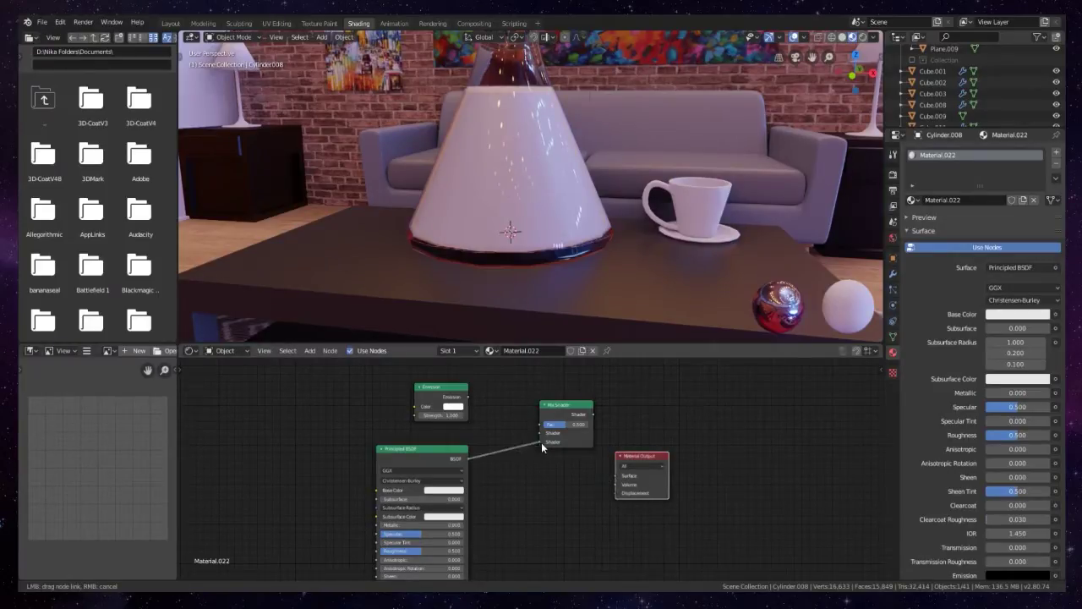
drag(468, 396, 616, 475)
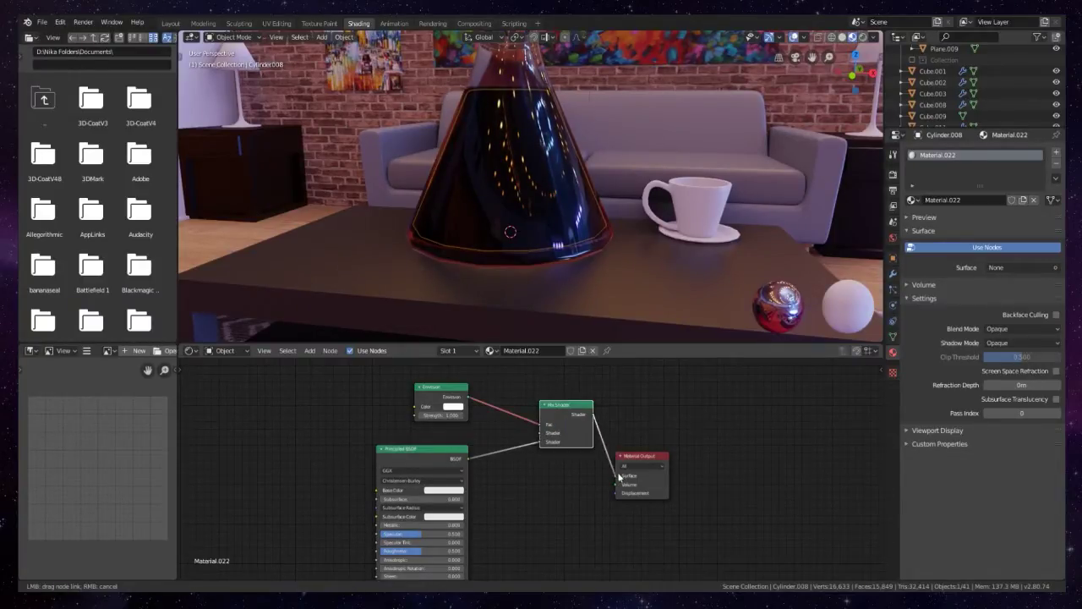
drag(563, 405, 547, 427)
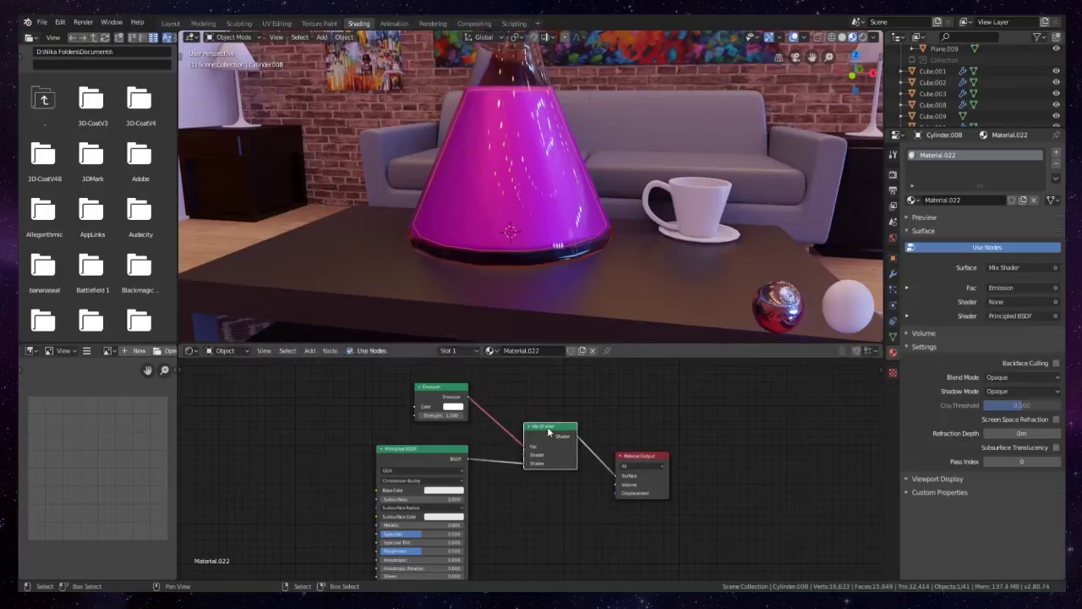
- Reroute the Emission link from the Mix Shader's Fac to its first Shader input
mouse_move(518, 194)
middle_down()
mouse_move(560, 177)
mouse_move(517, 186)
mouse_move(517, 173)
middle_up()
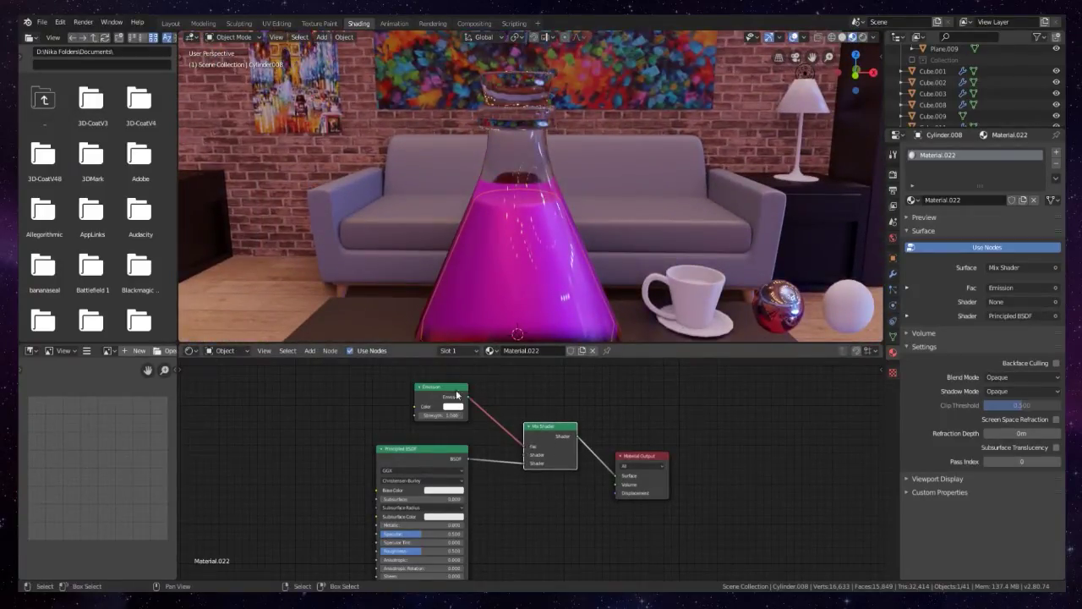
drag(524, 445, 524, 455)
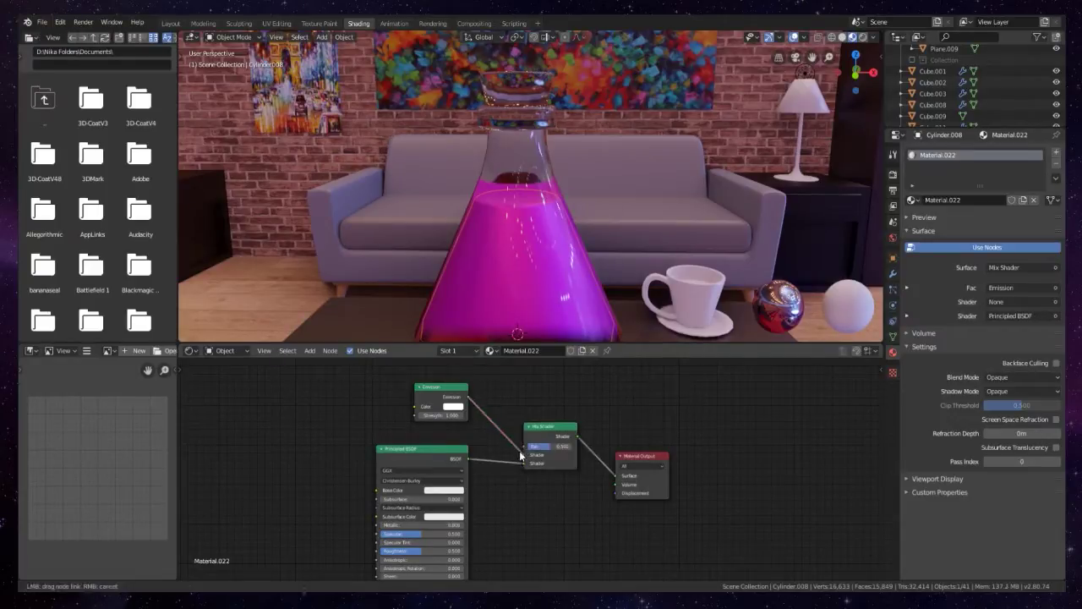
- Set the liquid's Emission colour to a saturated blue and its strength to 70
click(454, 406)
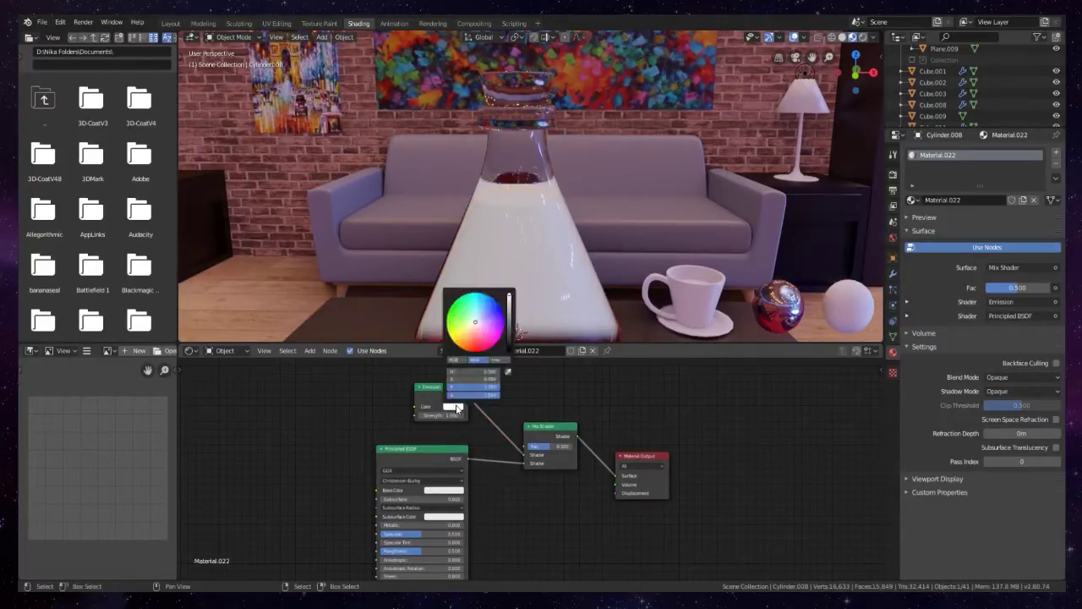
click(489, 298)
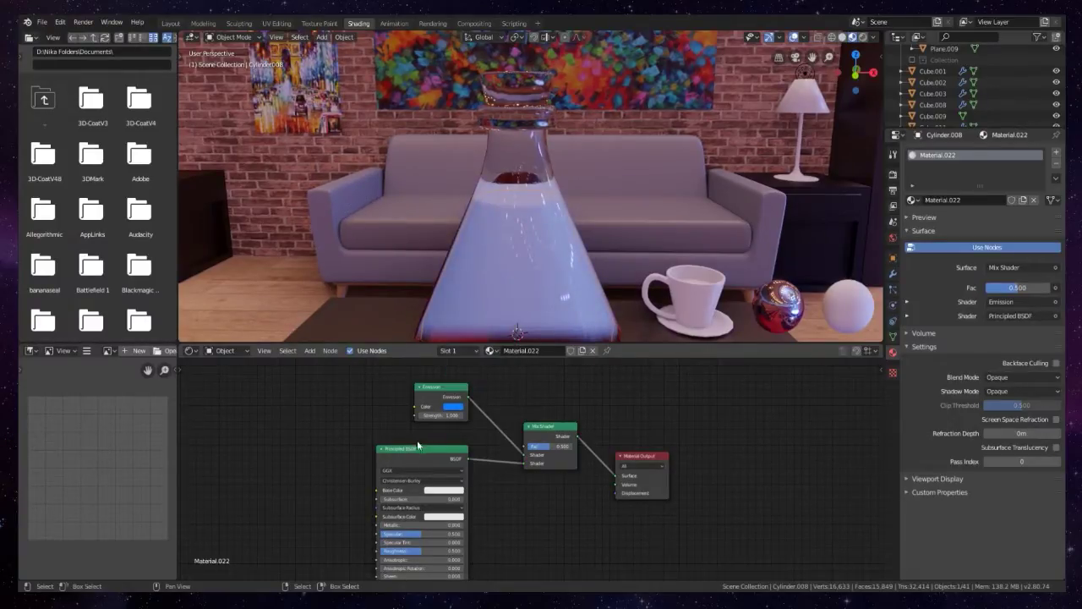
drag(433, 415, 519, 415)
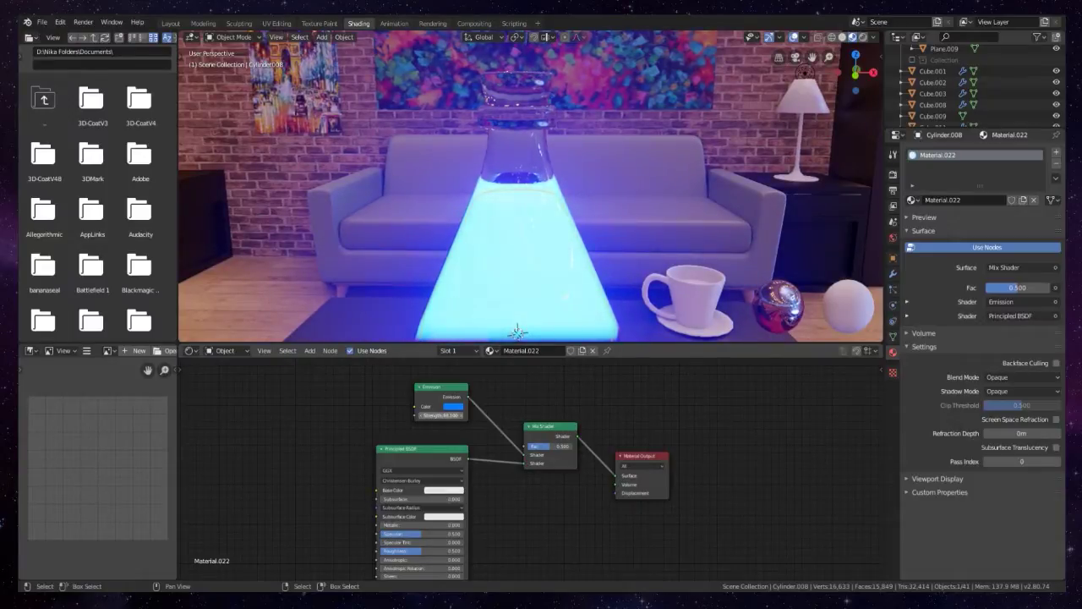
scroll(455, 249, down, 4)
scroll(457, 249, up, 4)
middle_drag(513, 242, 535, 237)
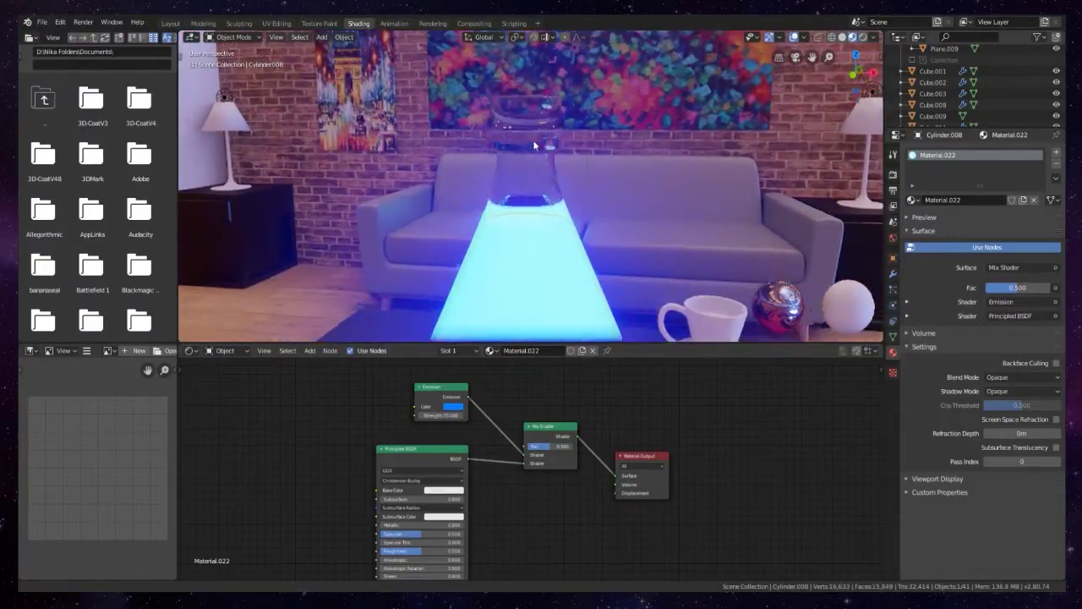
- Select the stopper's side, rim and top faces in the bottle's Edit Mode and split them from the surrounding mesh
shift+middle_drag(536, 148, 529, 227)
scroll(529, 226, up, 2)
click(529, 199)
key(Tab)
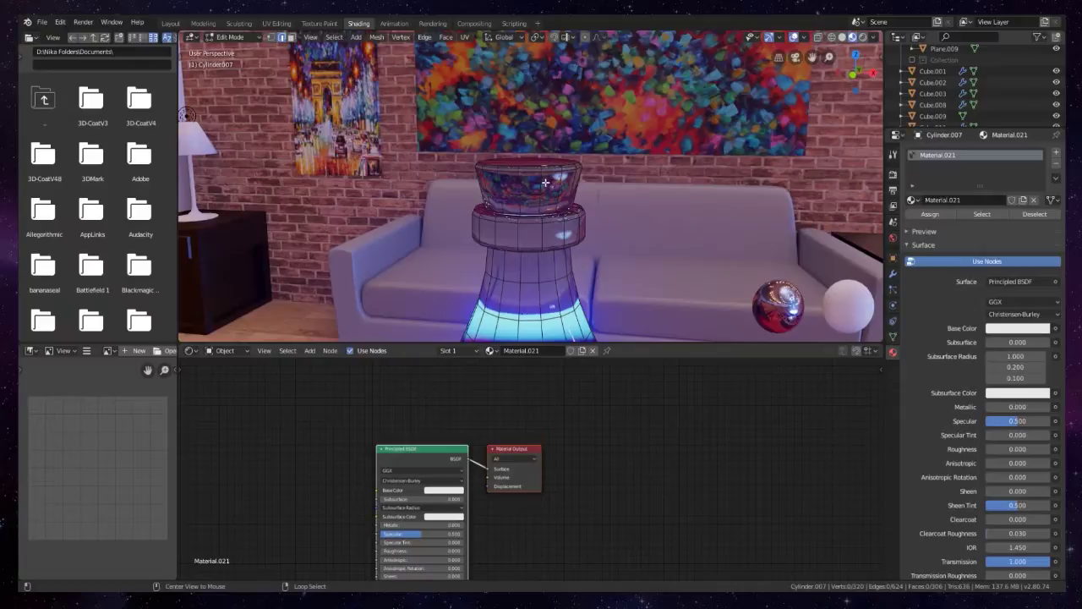
alt+click(542, 184)
click(291, 37)
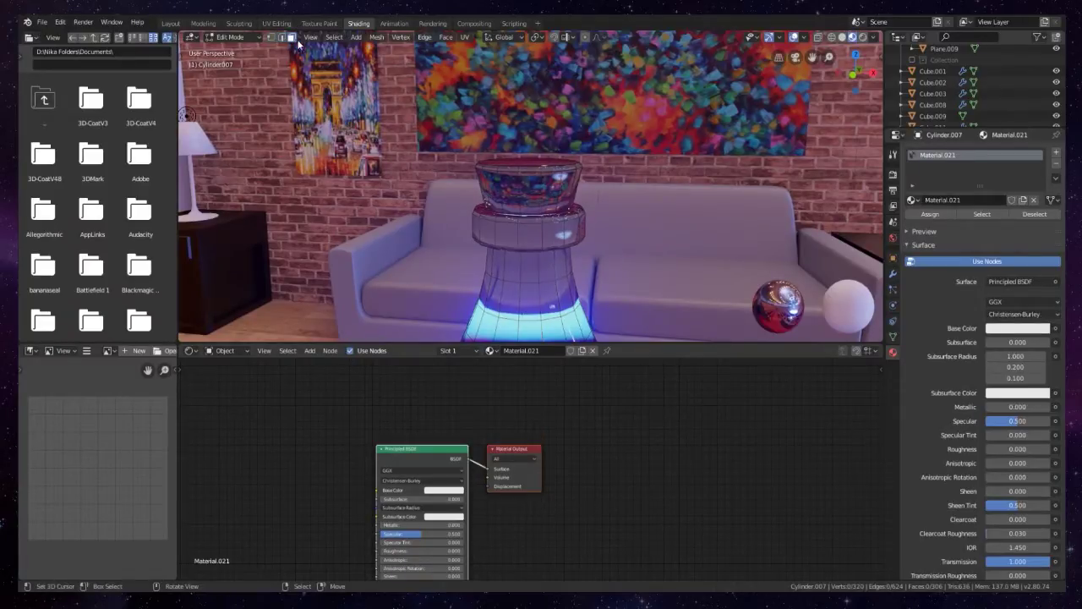
alt+click(545, 196)
scroll(548, 186, up, 4)
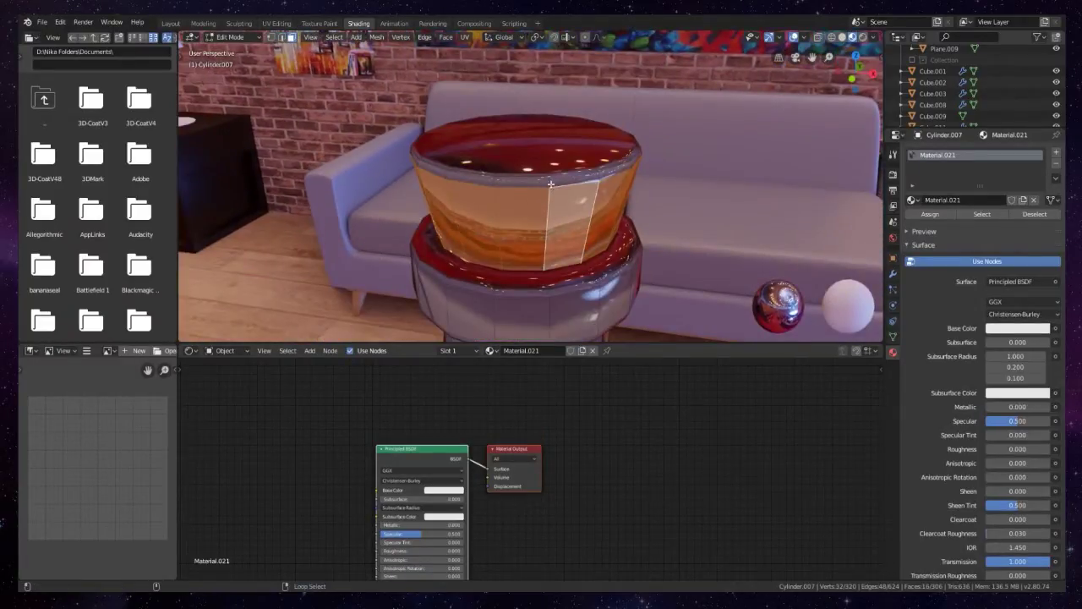
alt+shift+click(549, 179)
alt+shift+click(543, 153)
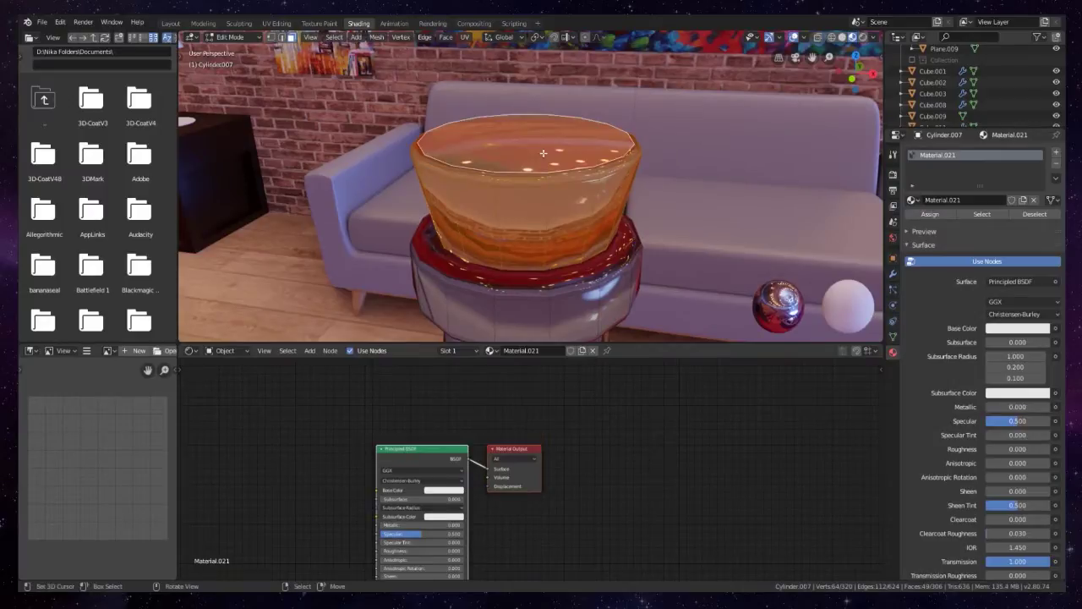
key(p)
key(y)
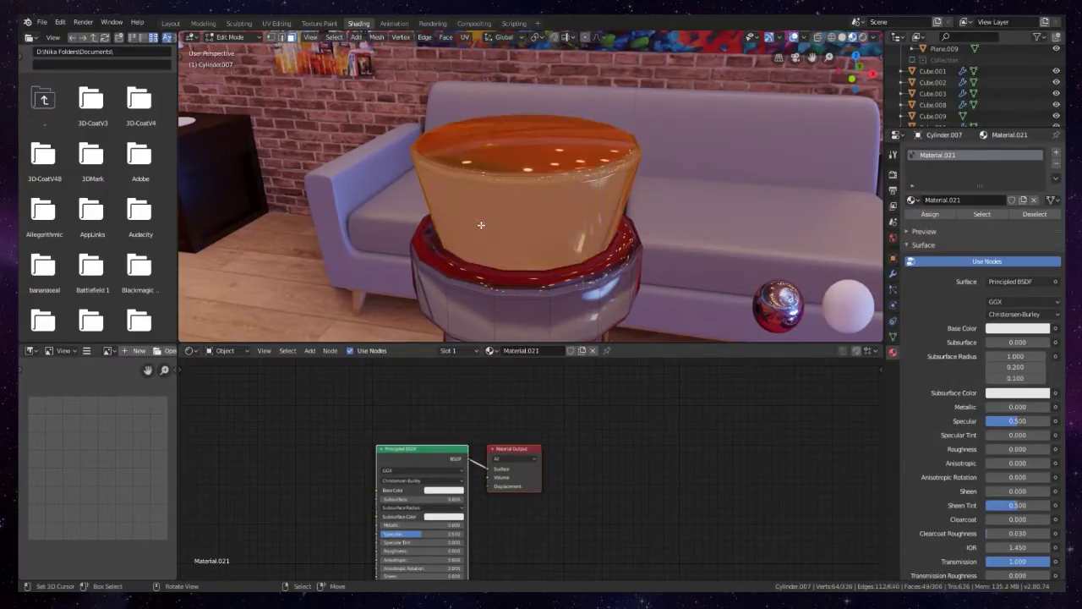
- Add a second material slot to the bottle with a new material named cork
click(1055, 152)
click(973, 223)
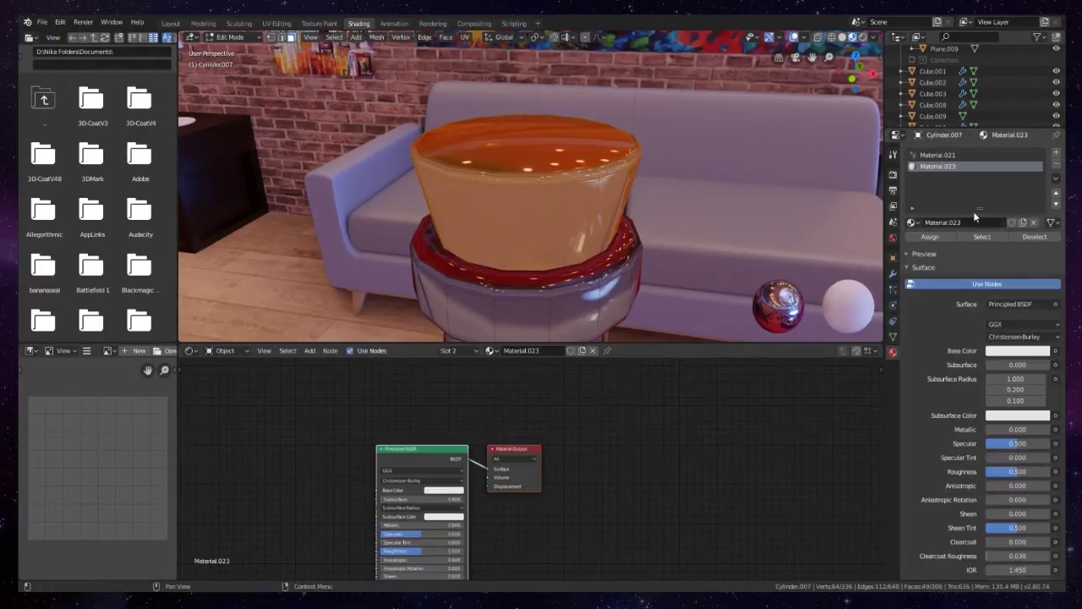
double_click(947, 167)
text(cork)
key(Return)
- Rename the bottle's first material as glass bottle and make the cork slot active again
double_click(939, 155)
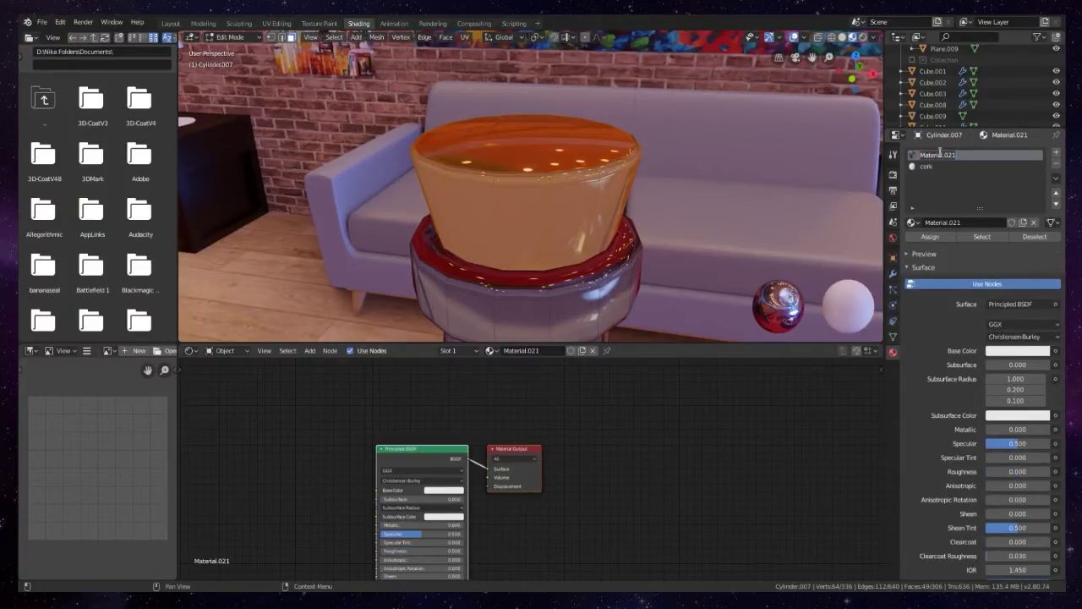
text(glass bottle)
key(Return)
click(943, 166)
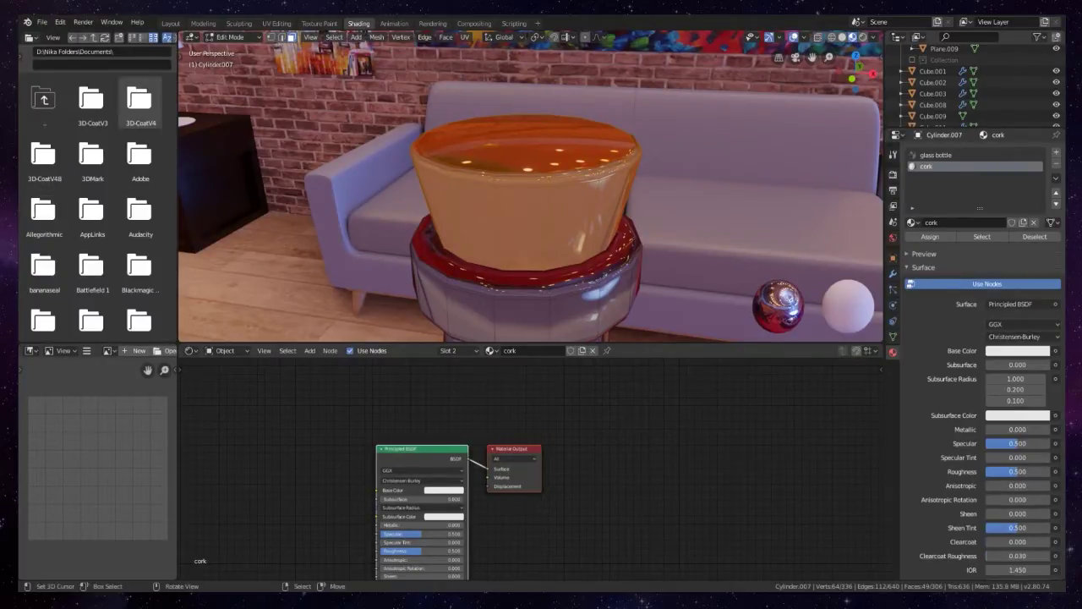
- Load 3440893-cork-texture.jpg as the cork material's Base Color image texture and assign the material to the selected stopper faces
scroll(554, 169, down, 1)
middle_drag(559, 166, 542, 171)
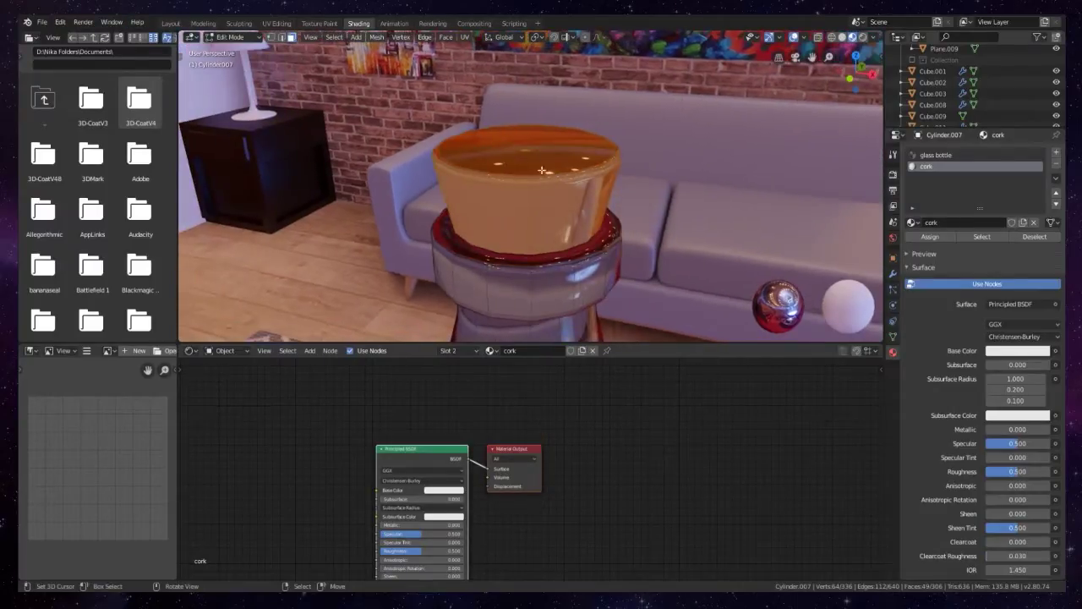
click(1055, 351)
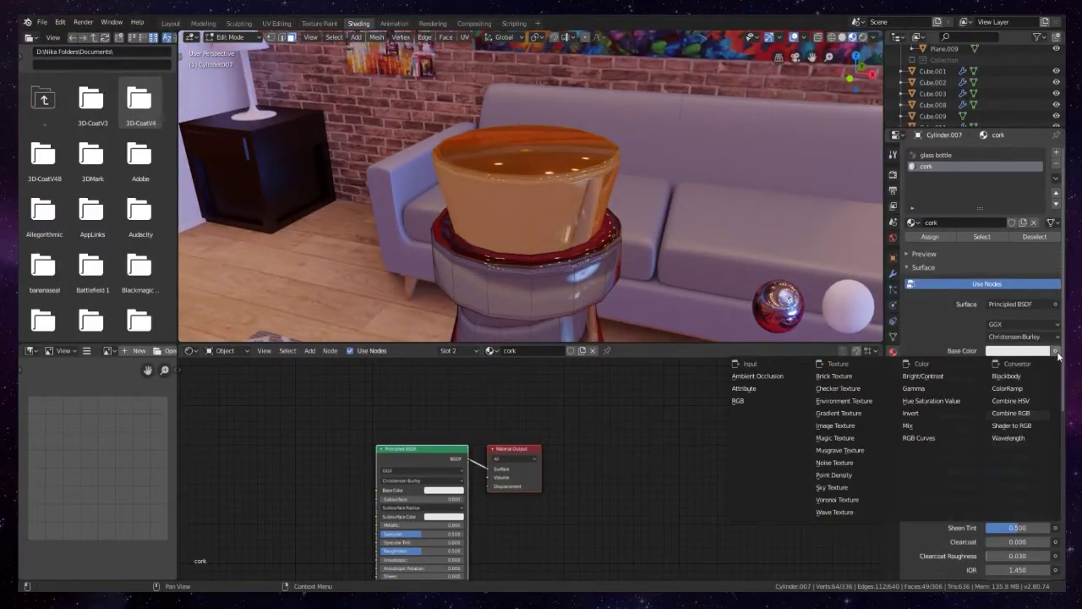
click(850, 429)
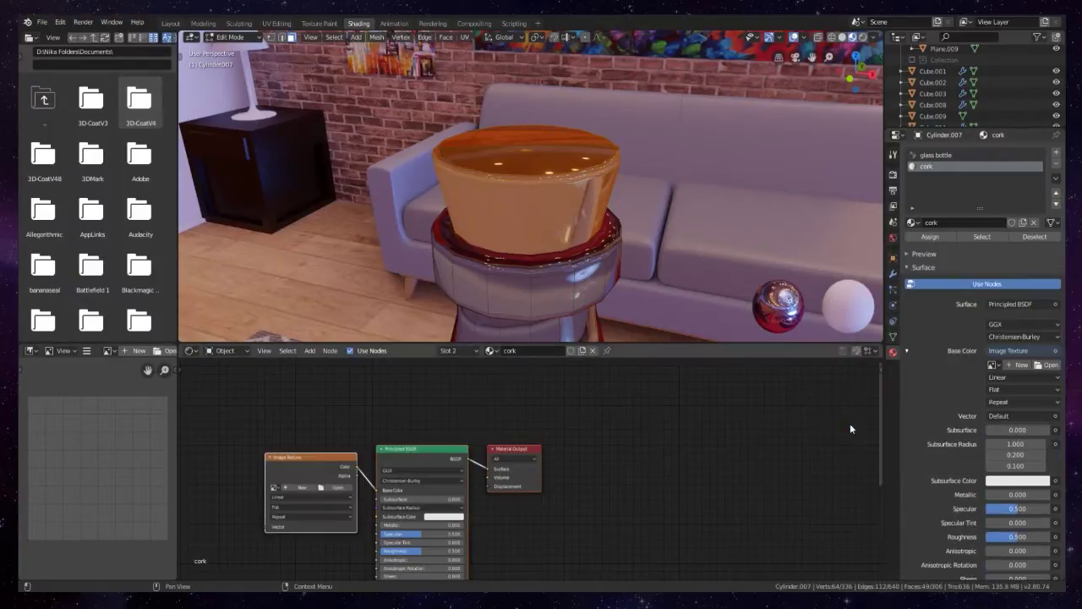
click(342, 489)
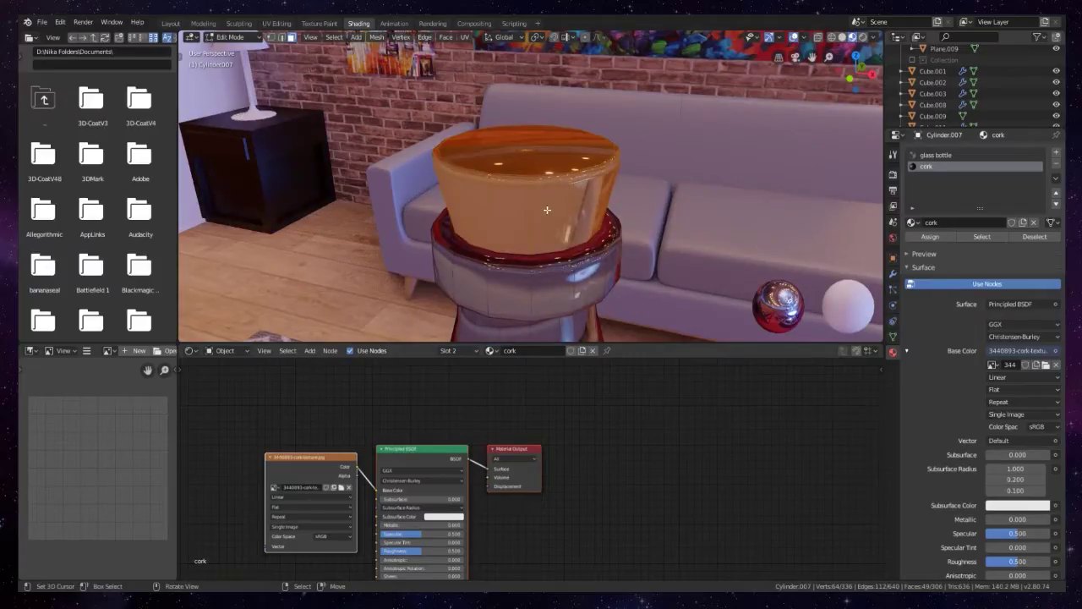
middle_drag(547, 210, 514, 200)
click(921, 238)
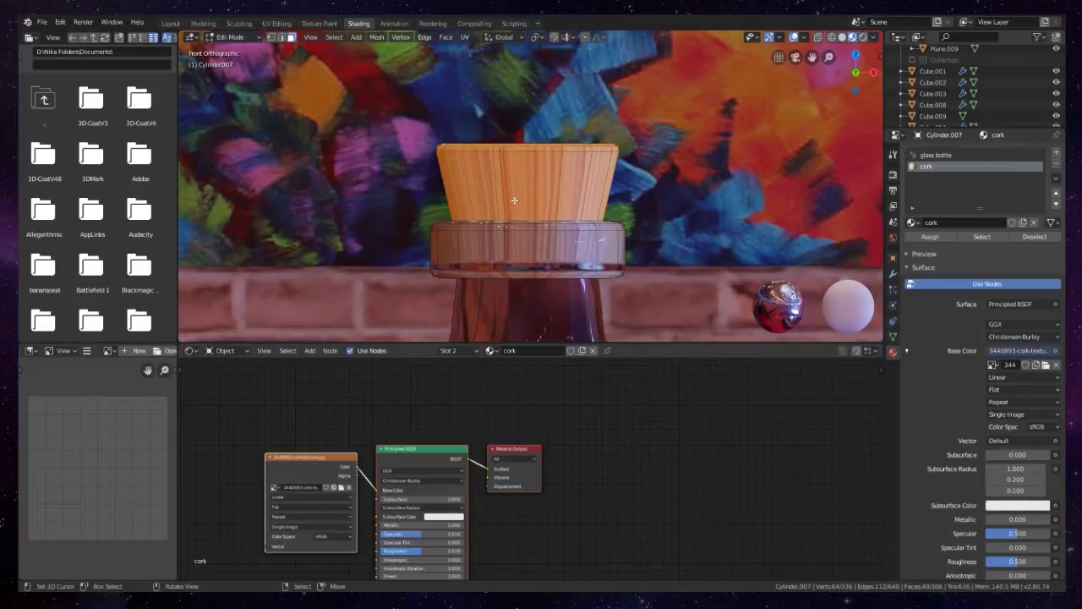
- UV-map the stopper faces with Project from View (Bounds) from a raised front angle and return to Object Mode
middle_drag(515, 200, 514, 234)
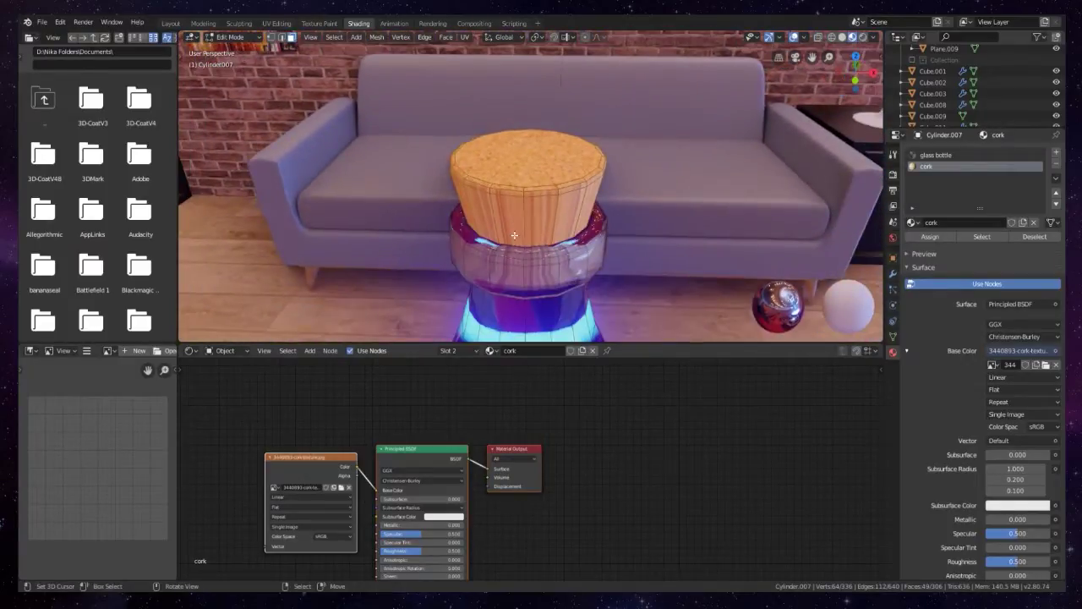
key(u)
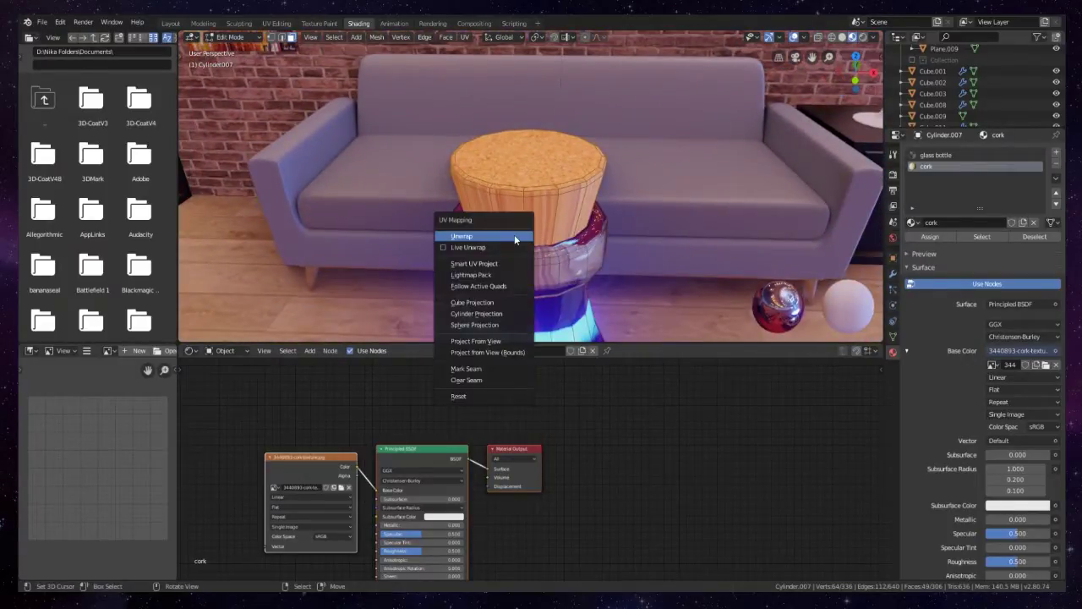
click(504, 357)
middle_drag(473, 254, 588, 217)
scroll(550, 242, down, 2)
key(Tab)
- Select the bottle together with its liquid and scale both down uniformly to an object scale of about 0.32
scroll(508, 293, down, 2)
middle_drag(508, 292, 505, 220)
key(KP_Decimal)
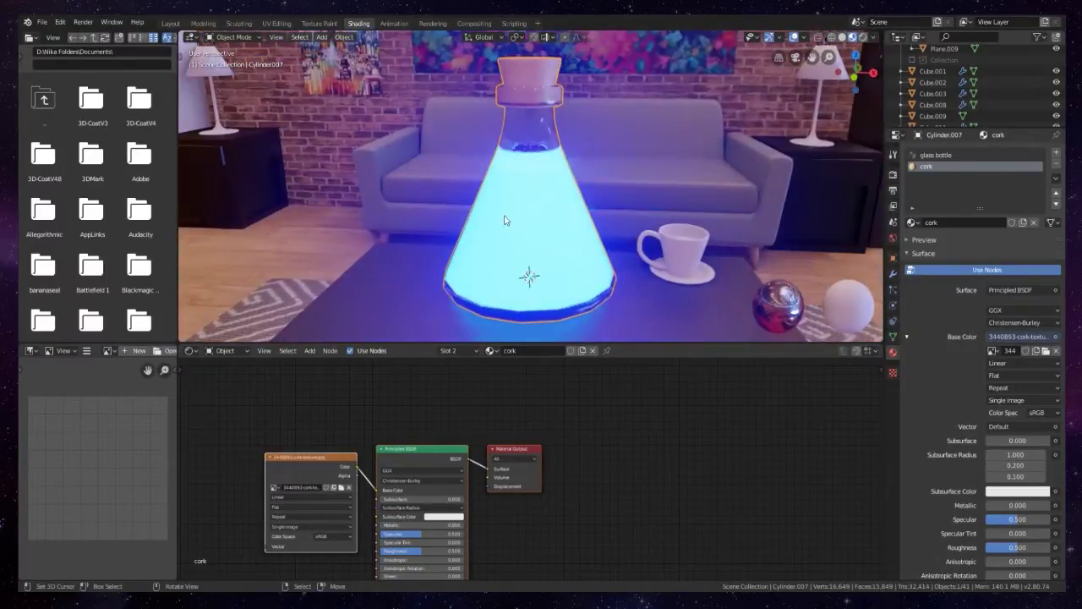
click(548, 230)
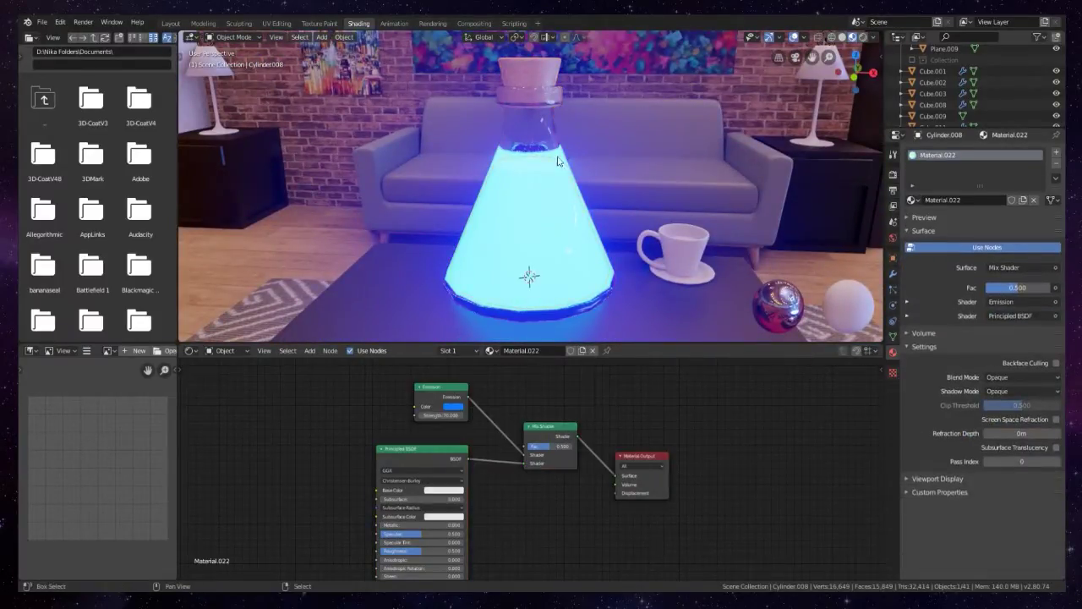
click(548, 230)
key(s)
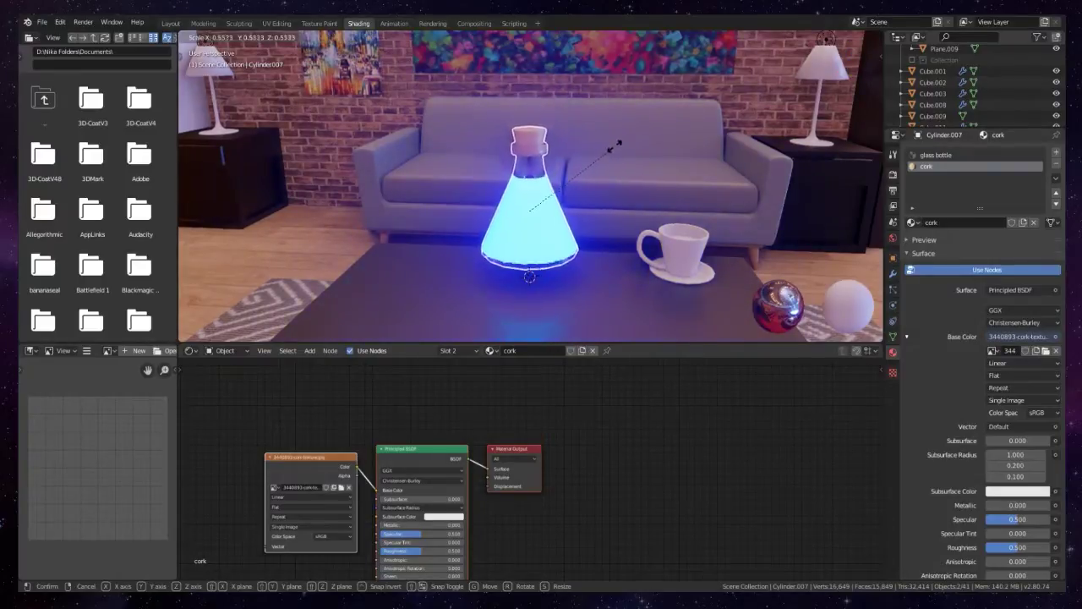
click(559, 194)
- In the Modeling workspace, lower the bottle and its liquid together 0.602 m onto the coffee table
key(KP_1)
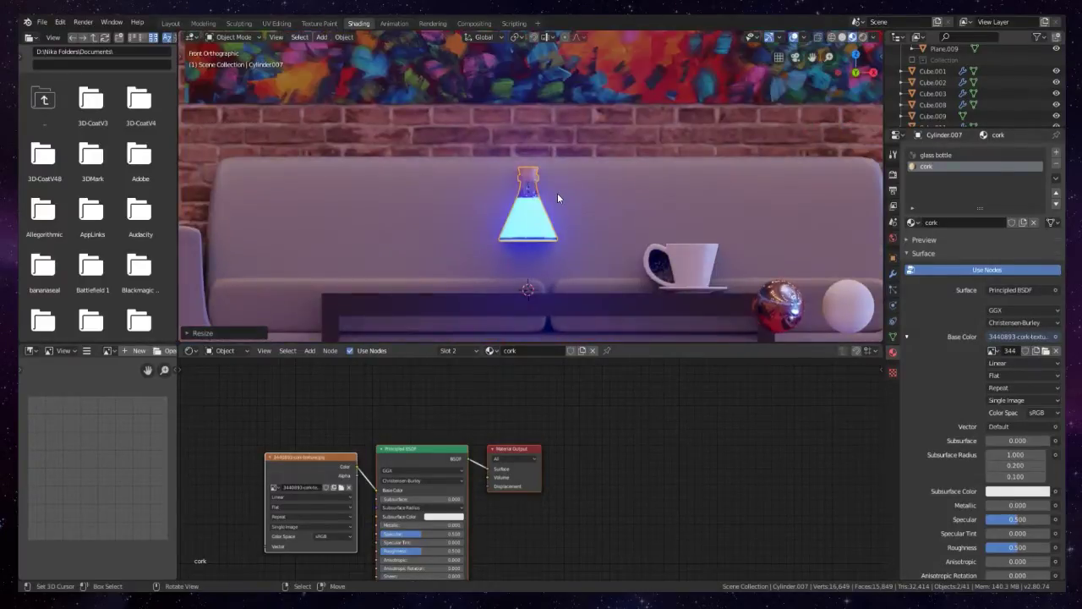
click(538, 206)
click(535, 217)
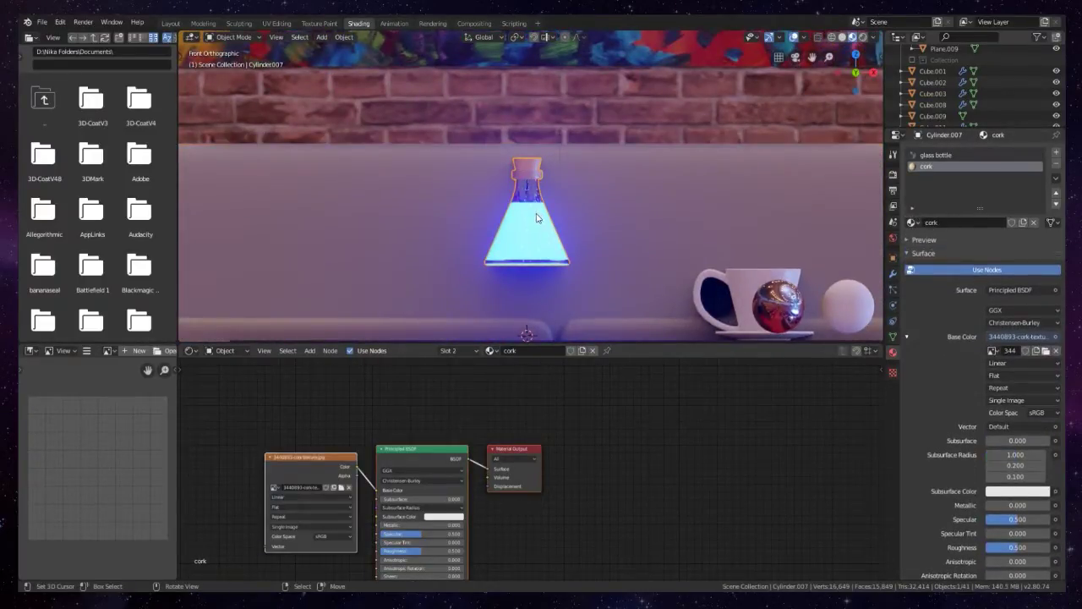
click(536, 220)
click(537, 224)
click(203, 23)
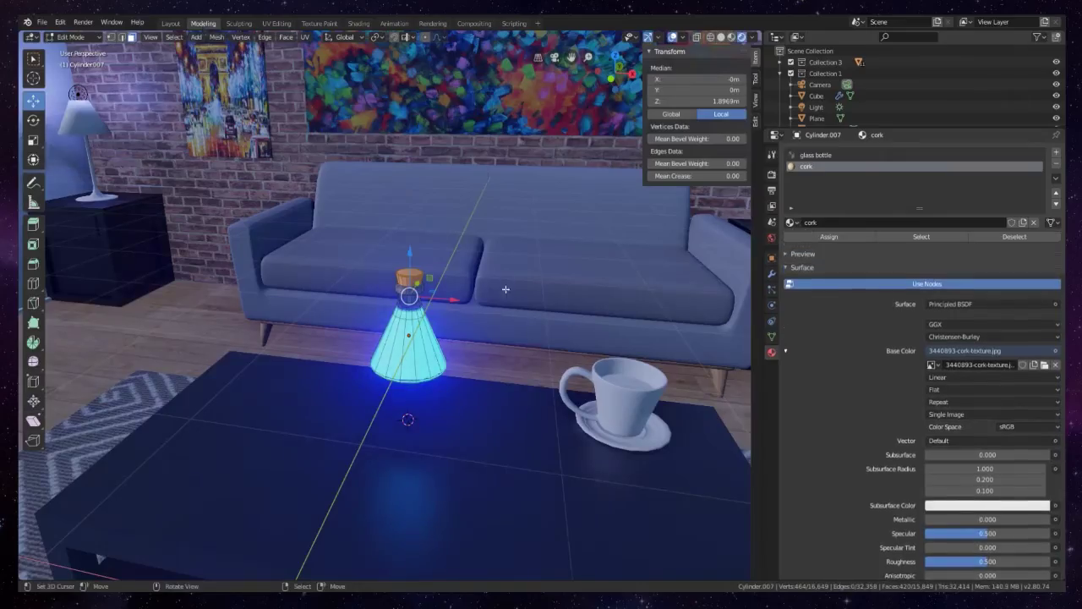
key(Tab)
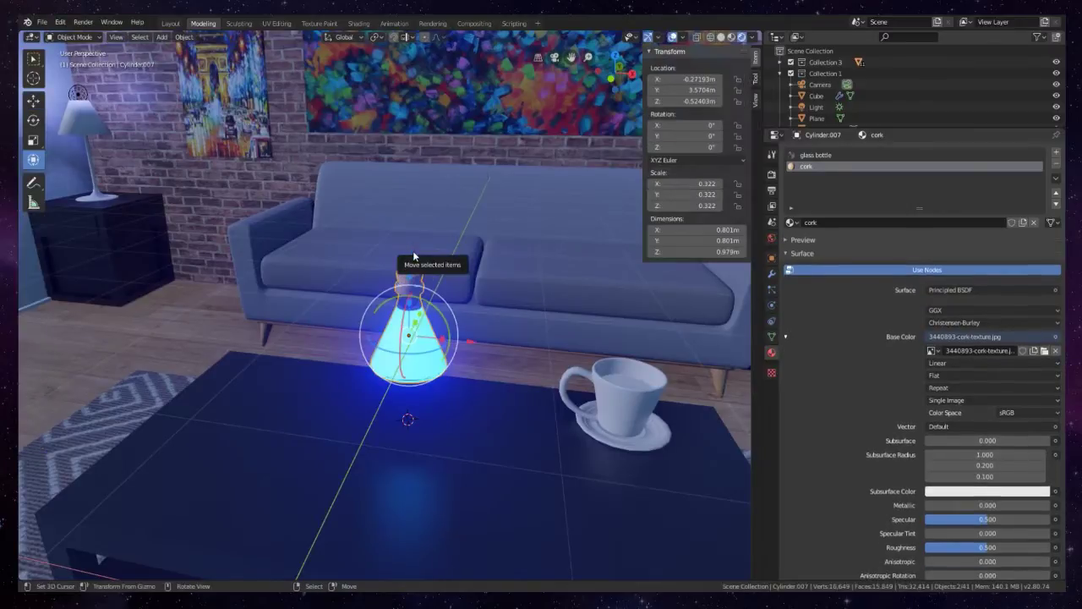
key(g)
click(411, 386)
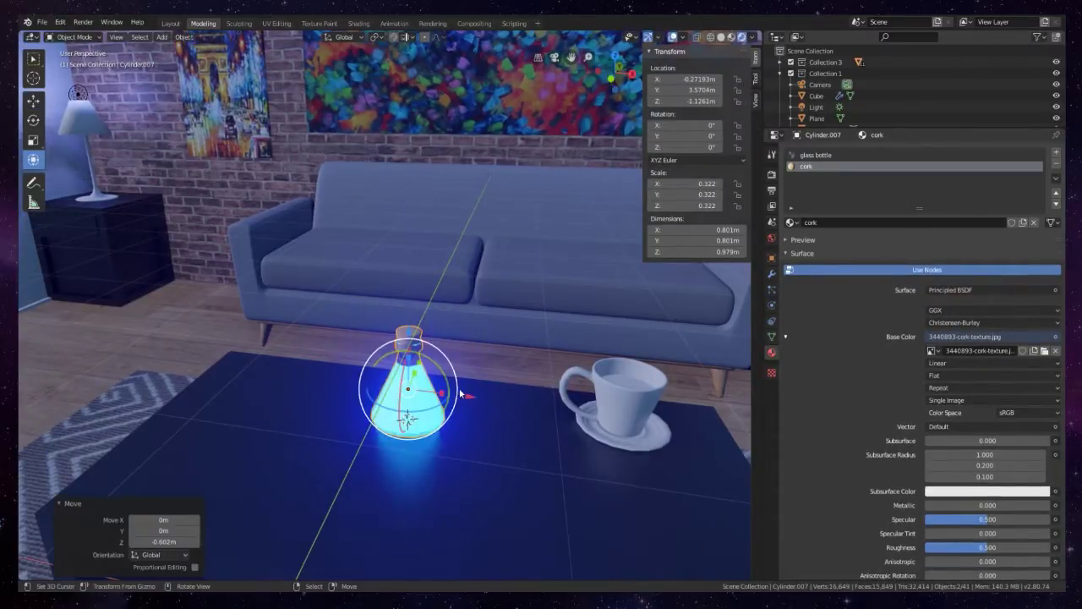
- Move the bottle and its liquid -2.08 m along the X axis towards the end of the table
key(g)
key(x)
click(296, 392)
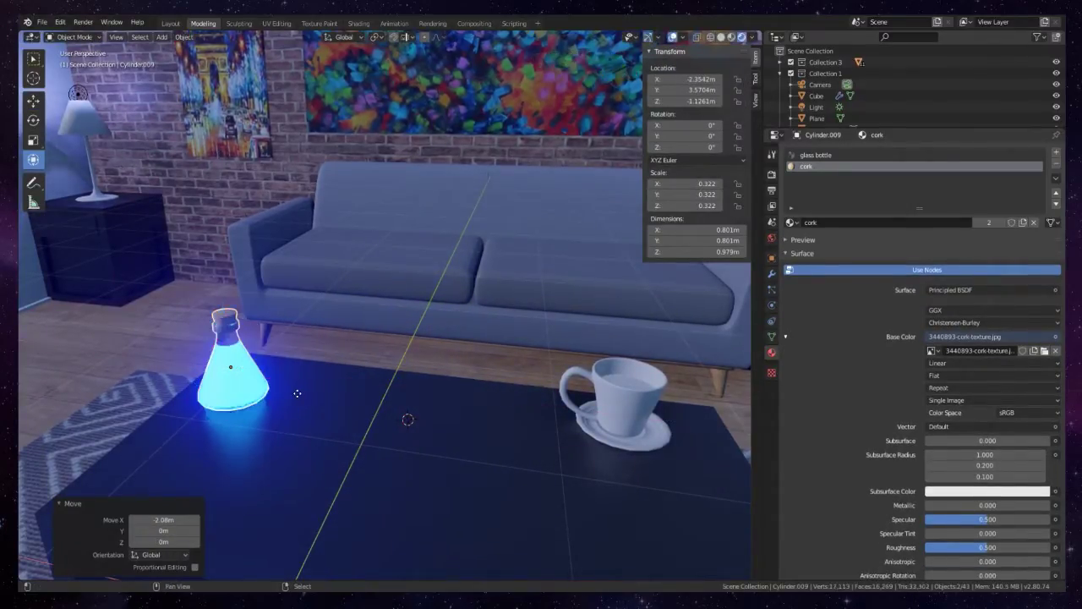
- Duplicate the bottle and its liquid 0.947 m along the X axis
key(shift+d)
click(364, 401)
key(shift+d)
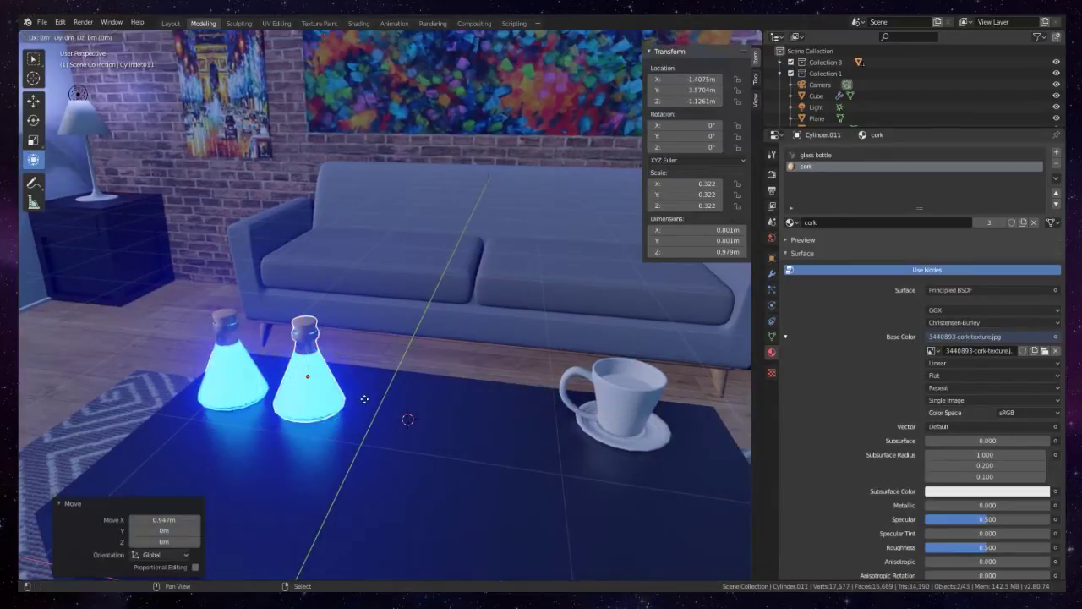
click(364, 395)
key(ctrl+z)
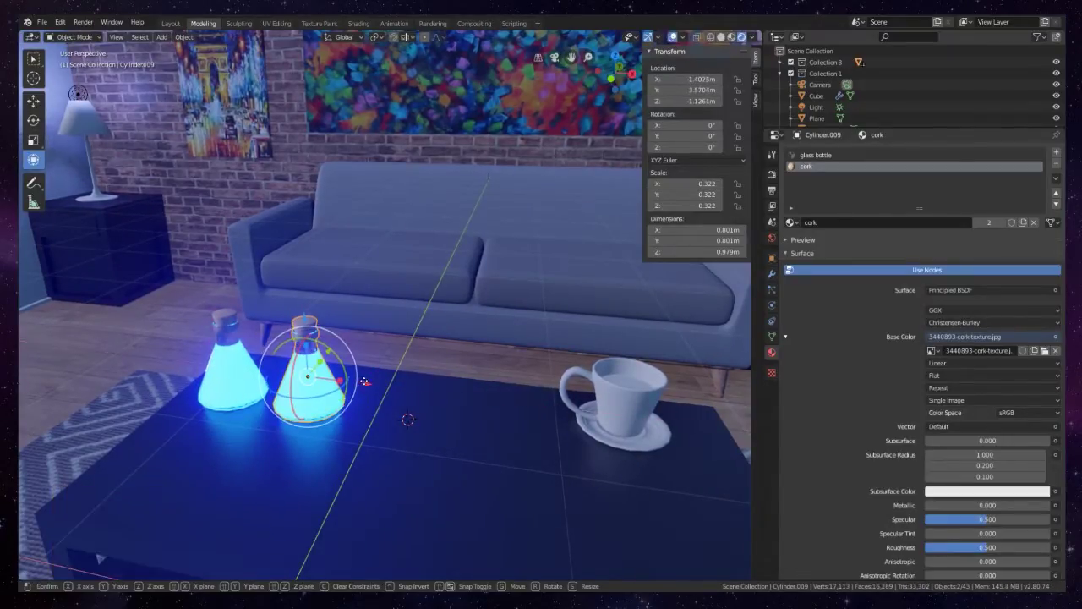
- Duplicate the second bottle and its liquid along the X axis, placing the third set at about X -0.434 m
key(shift+d)
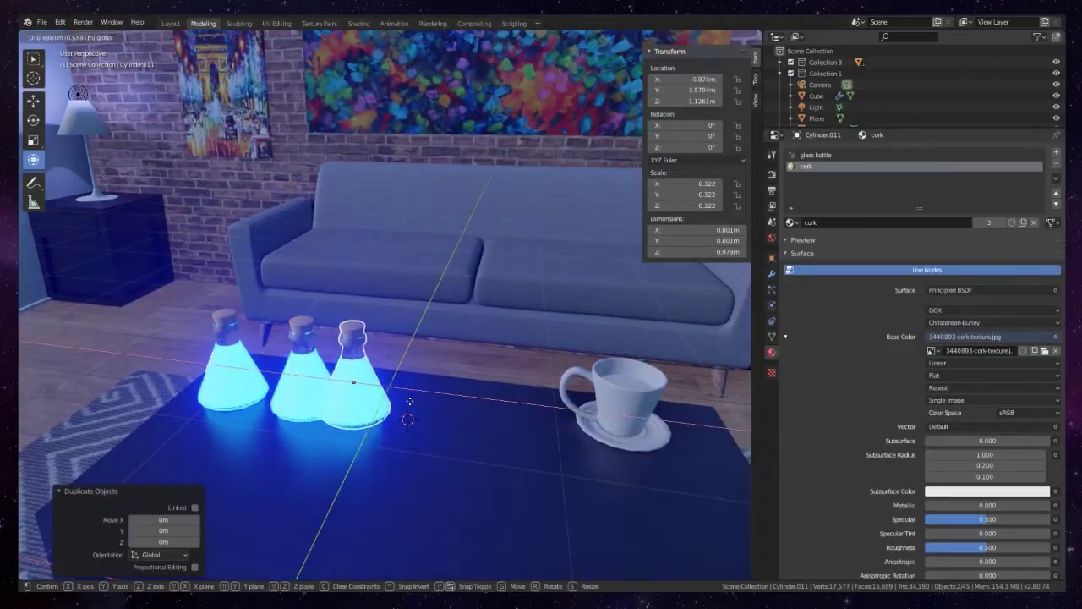
click(401, 406)
- Place the duplicated third bottle set at X -0.434 m and shift its liquid's emission colour to a slightly more violet blue
click(401, 406)
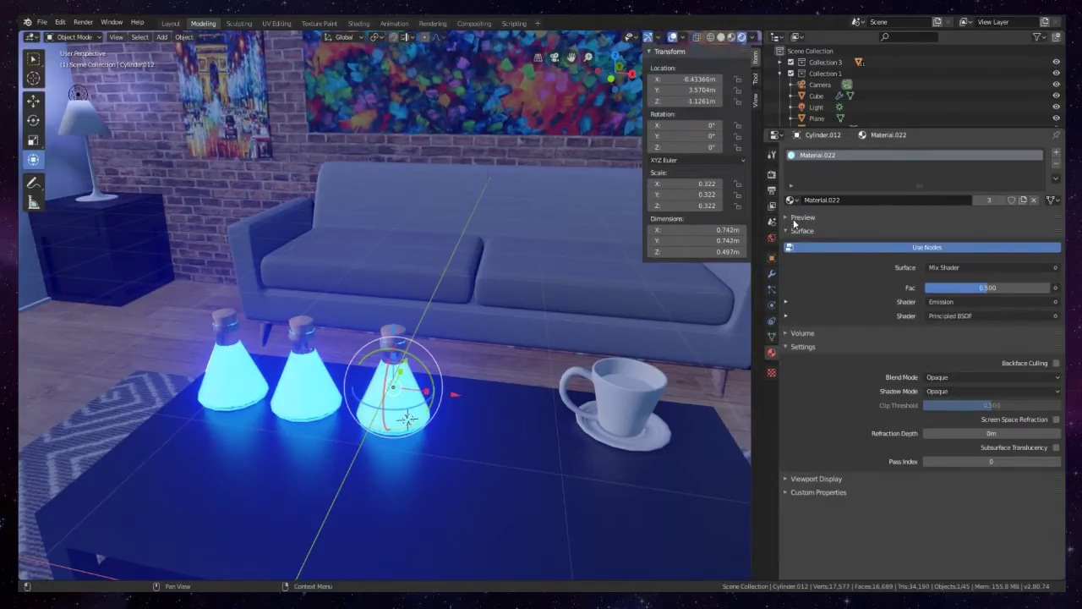
click(785, 306)
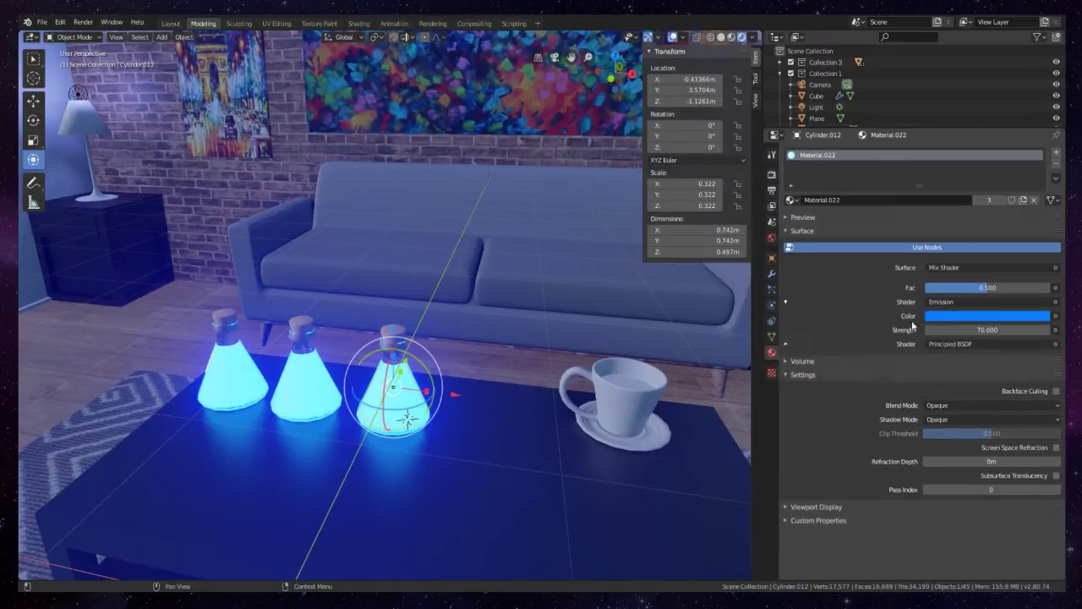
click(977, 319)
mouse_move(1007, 167)
mouse_down()
mouse_move(1028, 209)
mouse_move(1015, 172)
mouse_up()
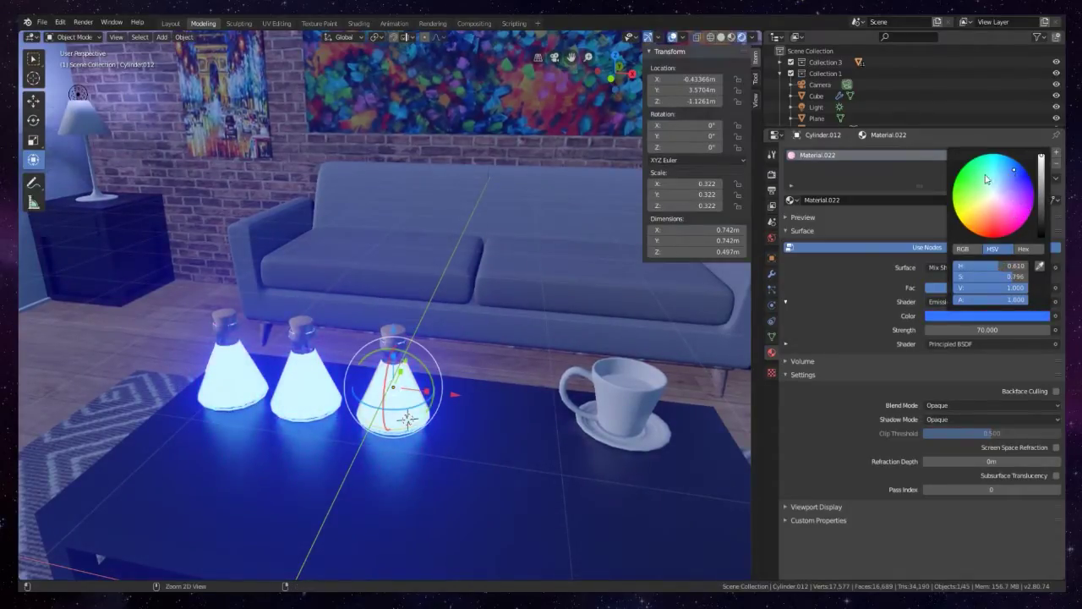
- Add a second material slot to the third bottle's liquid and create a new material in it
click(1057, 153)
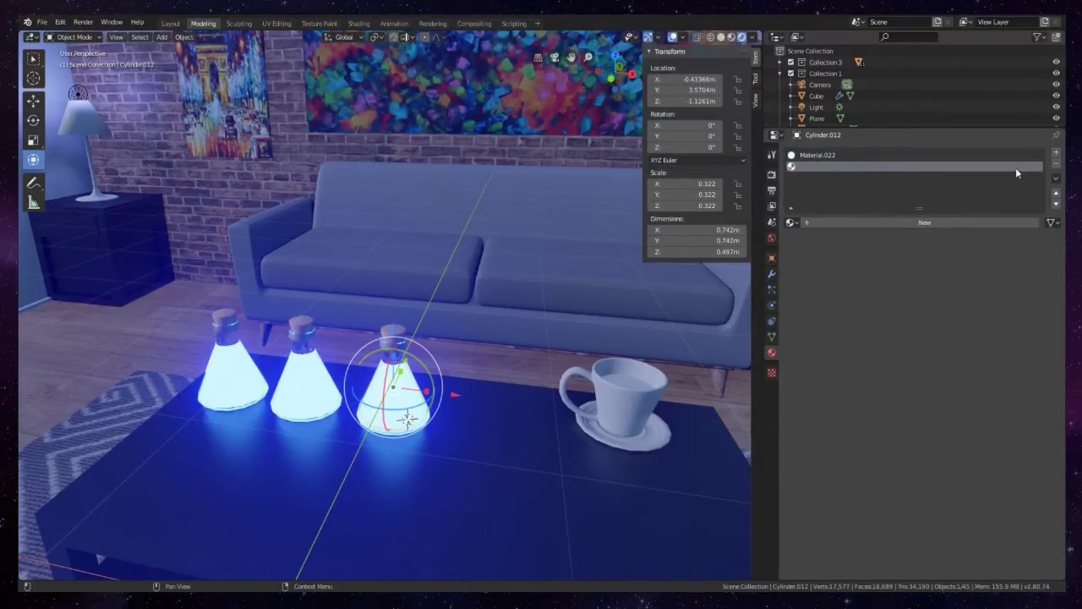
click(998, 155)
click(892, 166)
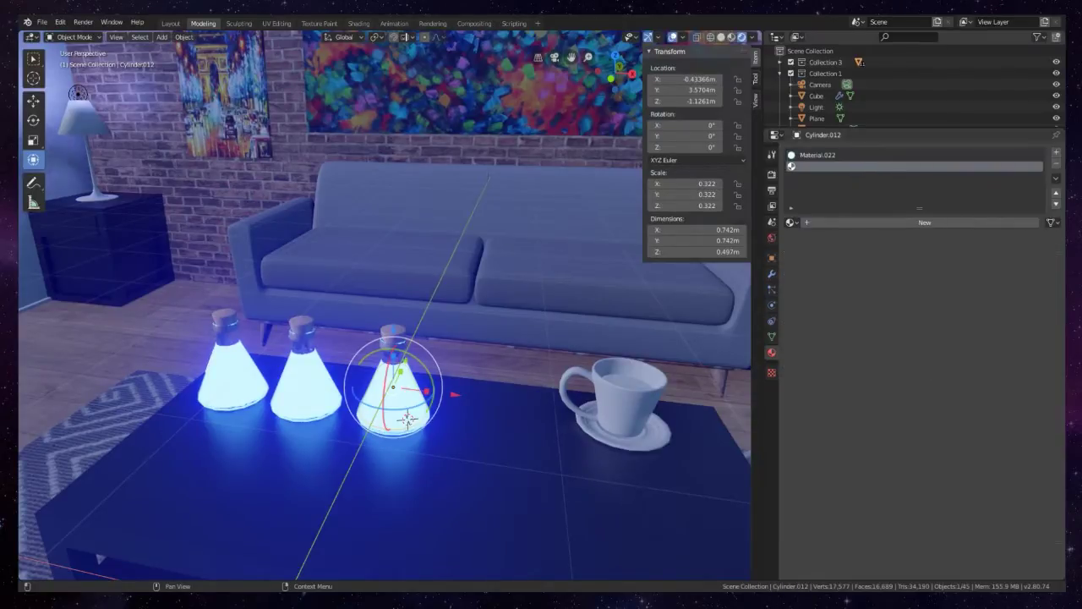
click(908, 220)
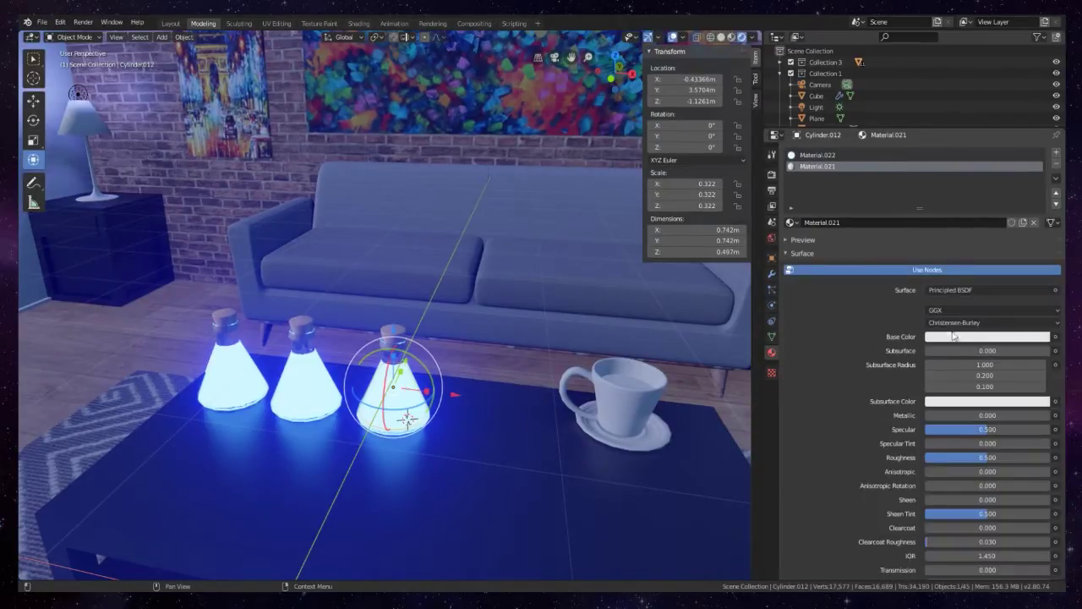
- In the Shading workspace, select the middle bottle's liquid and copy all of its material nodes
middle_drag(320, 240, 547, 222)
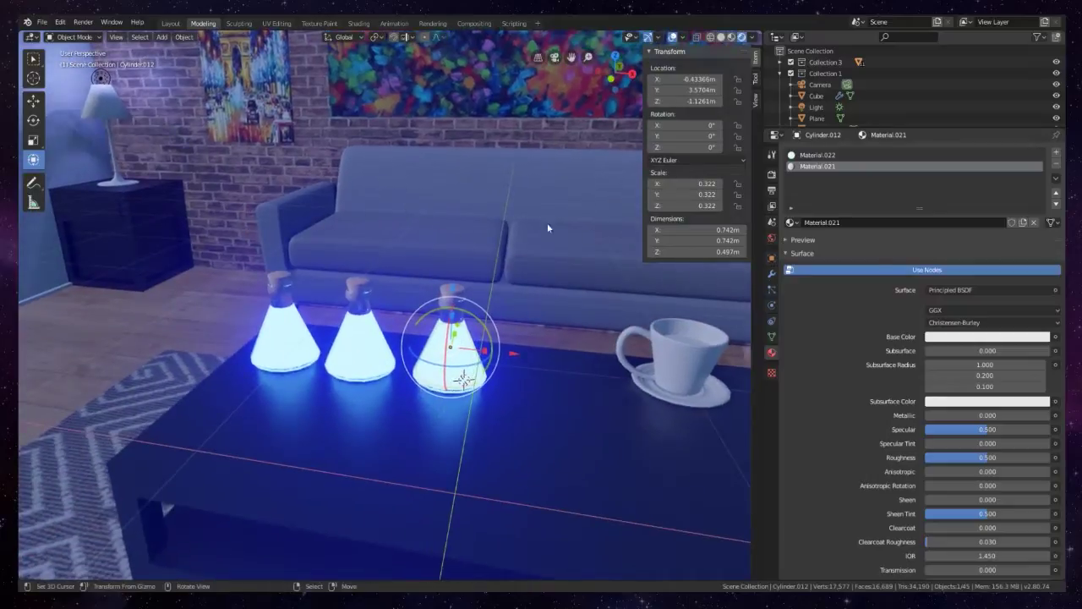
click(358, 23)
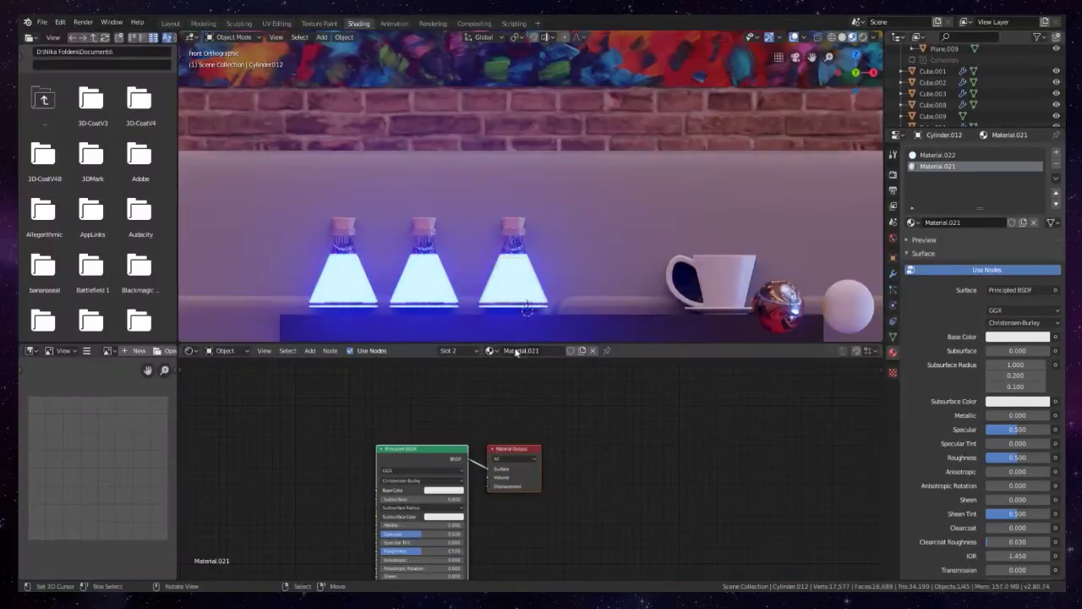
right_click(518, 283)
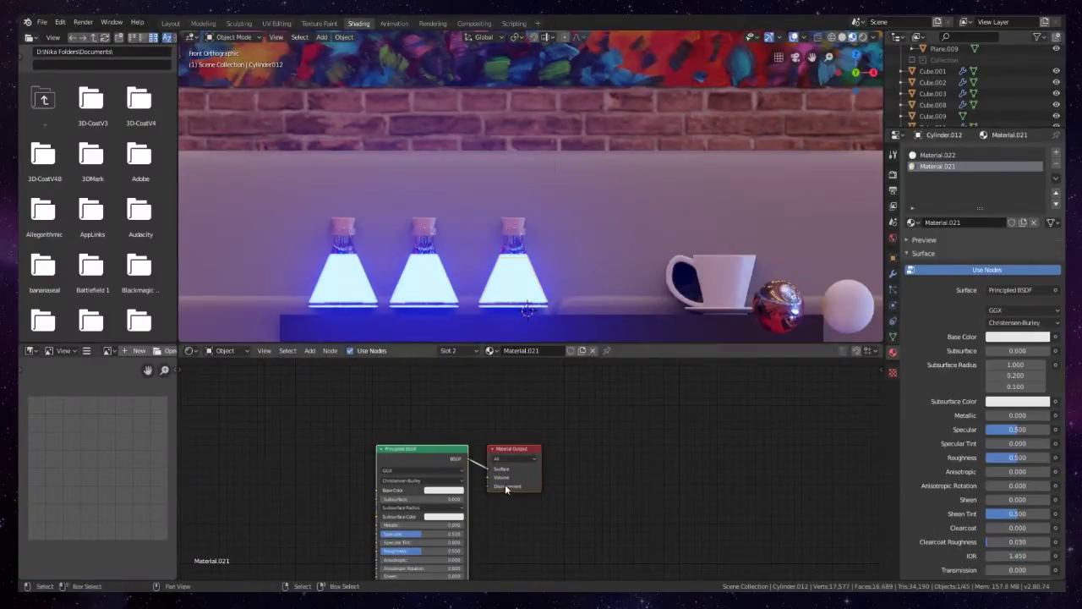
scroll(505, 484, down, 5)
middle_drag(505, 482, 496, 462)
right_click(511, 280)
click(430, 290)
scroll(530, 426, down, 2)
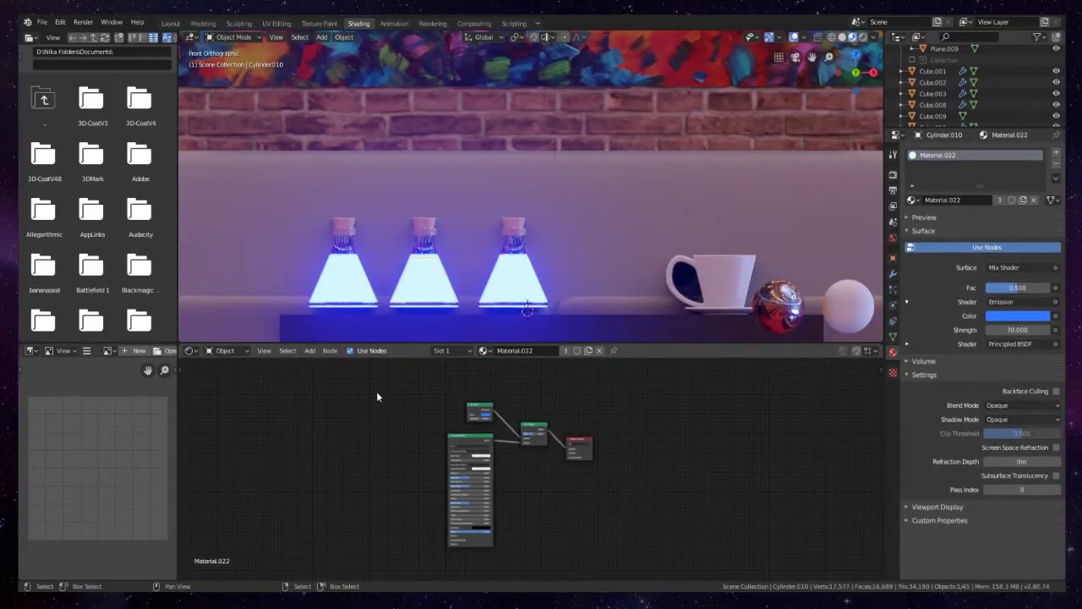
drag(377, 391, 698, 556)
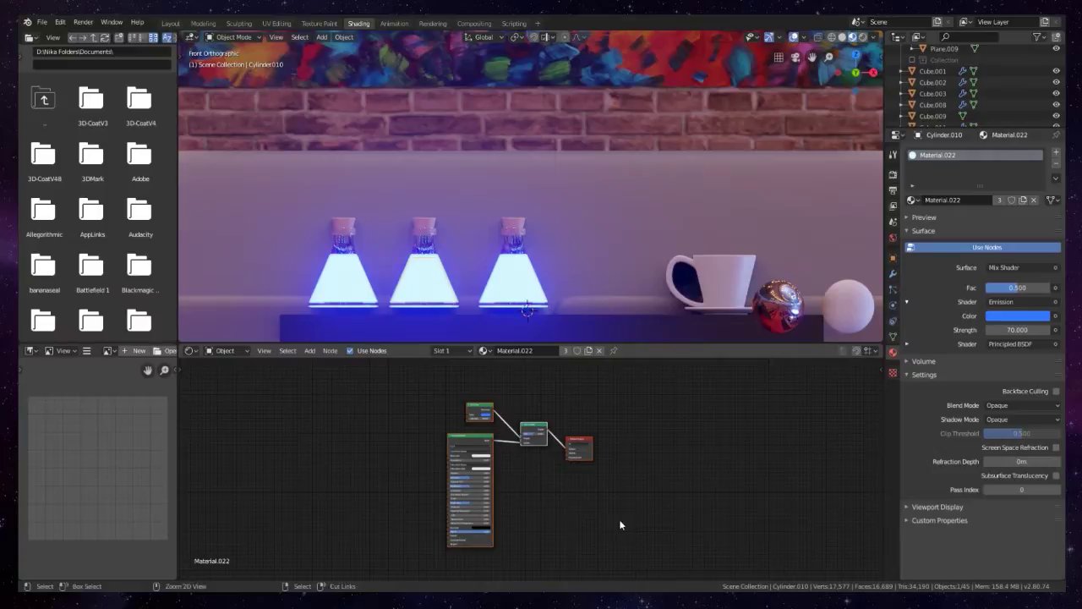
- Replace the default nodes of the third liquid's new material with the copied Emission, Principled BSDF and Mix Shader nodes
click(505, 290)
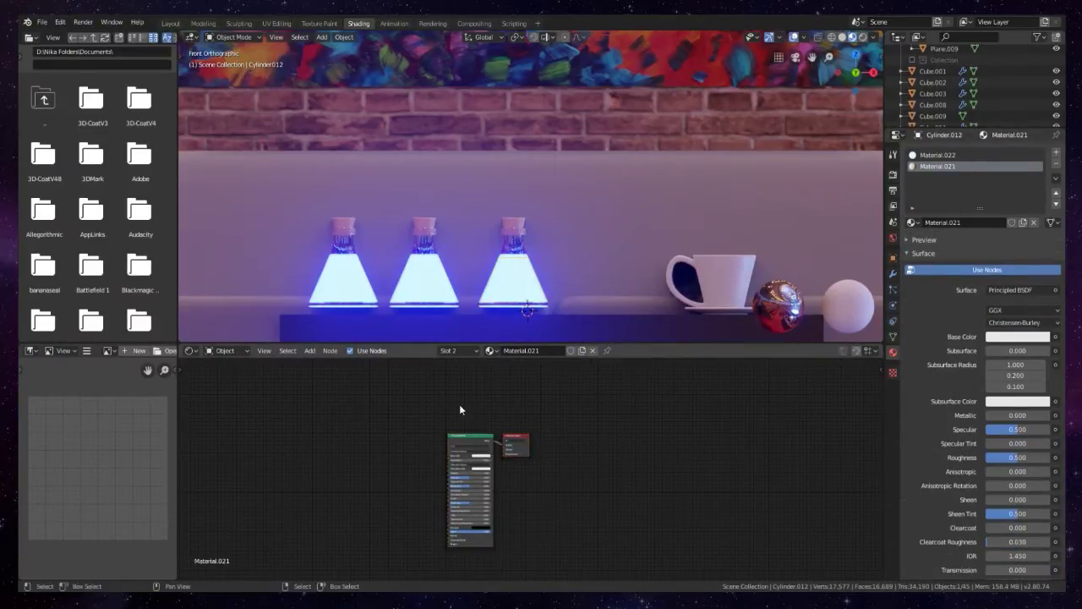
drag(387, 406, 610, 575)
key(x)
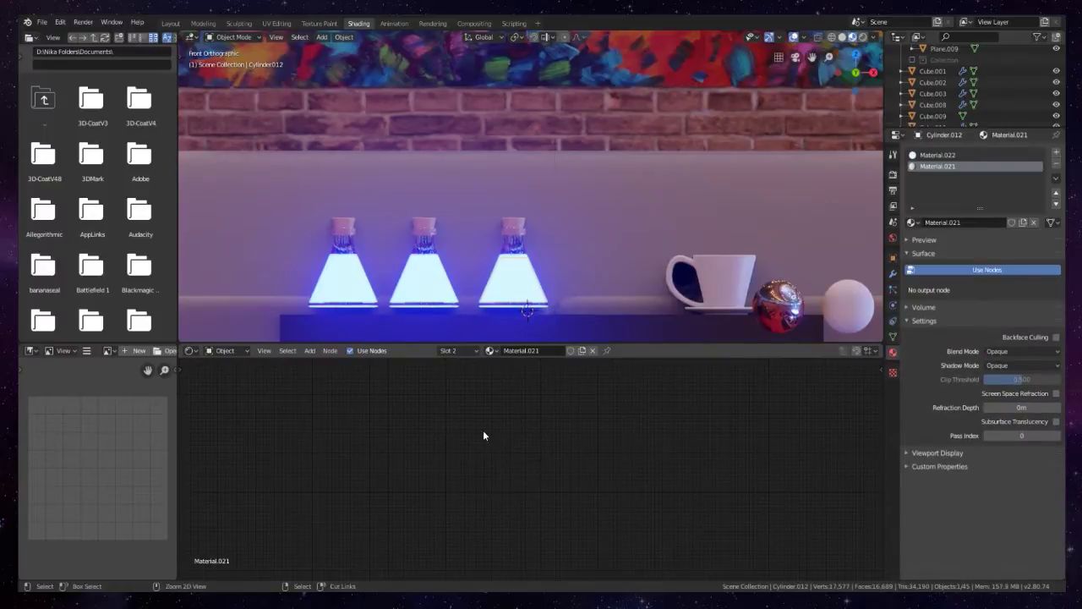
key(ctrl+v)
scroll(524, 463, up, 4)
scroll(493, 408, up, 1)
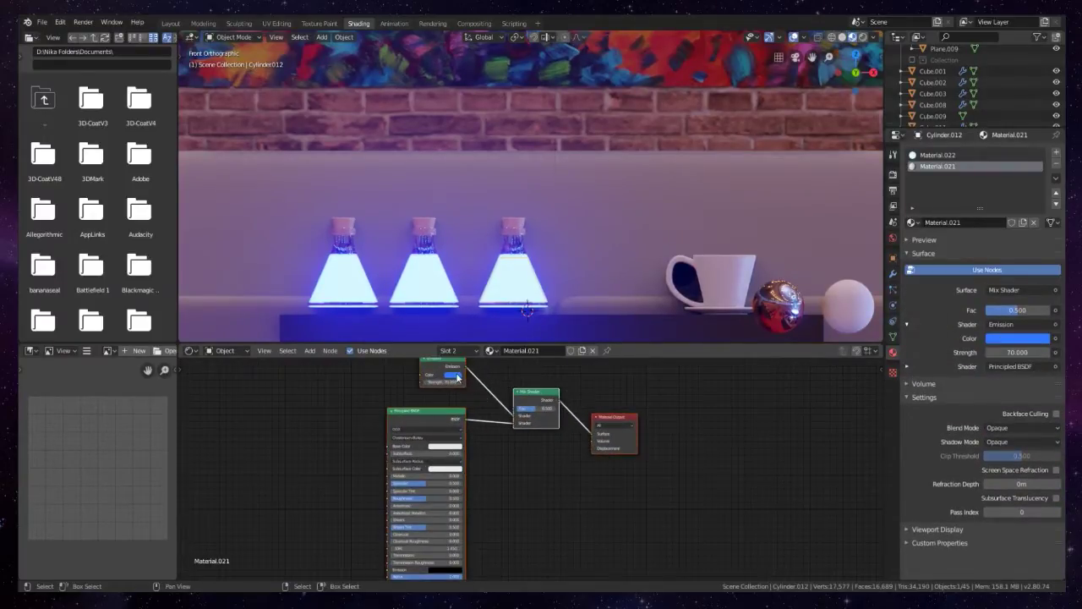
- Set the Emission colour of the third liquid's new material to a pinkish magenta
click(455, 374)
drag(491, 292, 485, 307)
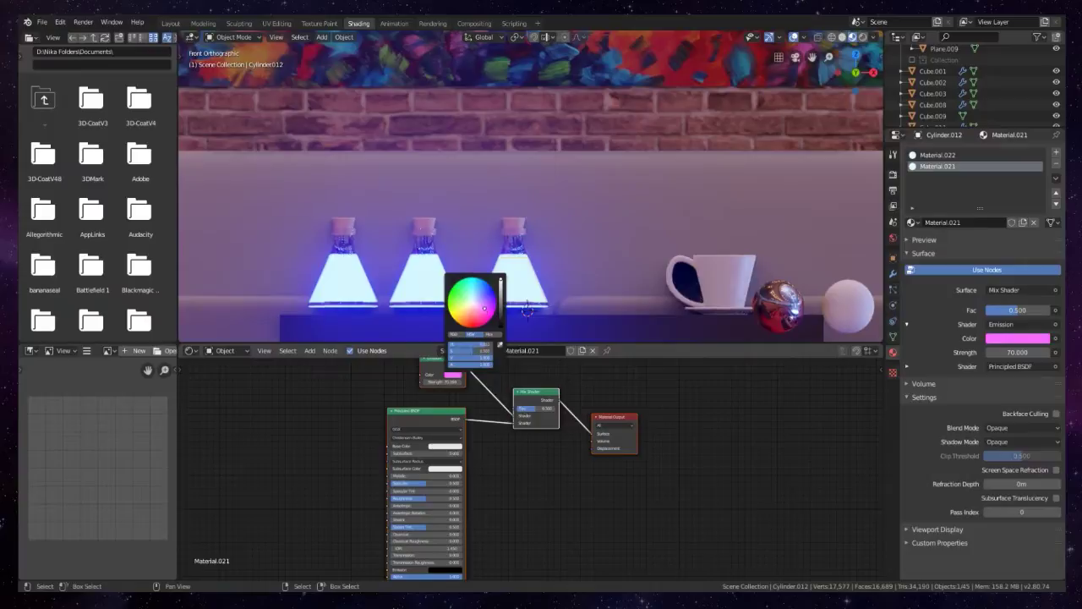
middle_drag(585, 458, 595, 506)
scroll(590, 505, up, 2)
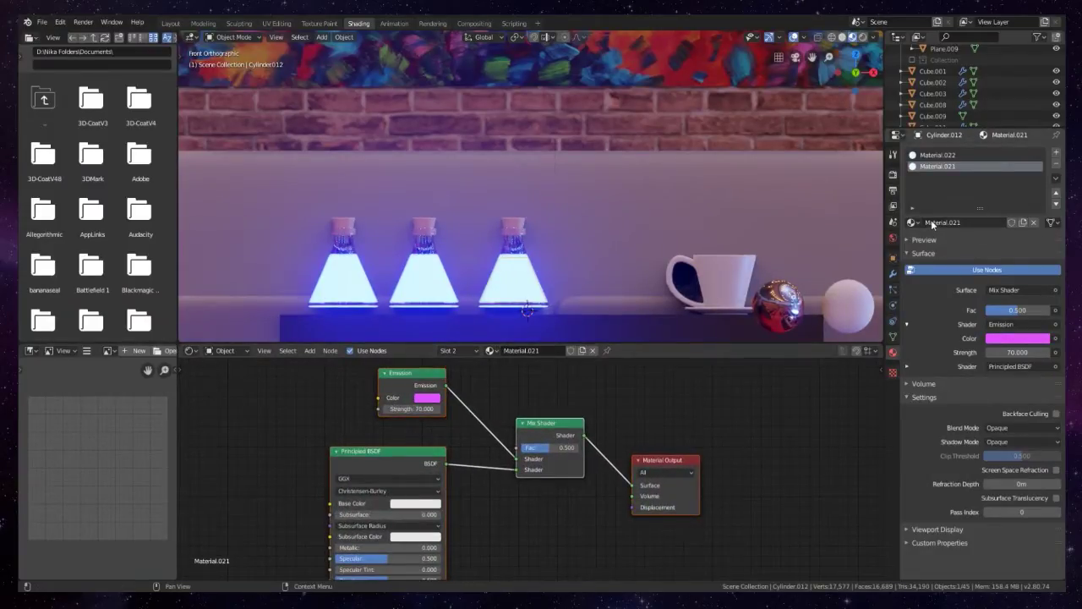
- In Edit Mode, assign the magenta Material.021 to all faces of the third bottle's liquid, and return to Object Mode
click(909, 255)
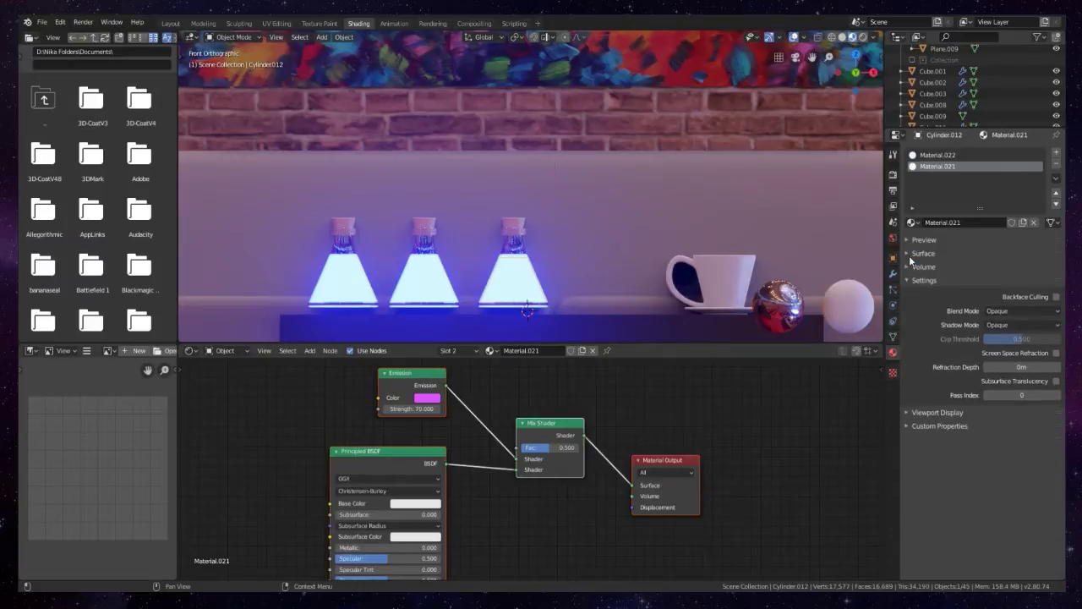
click(964, 156)
scroll(466, 366, up, 2)
key(Tab)
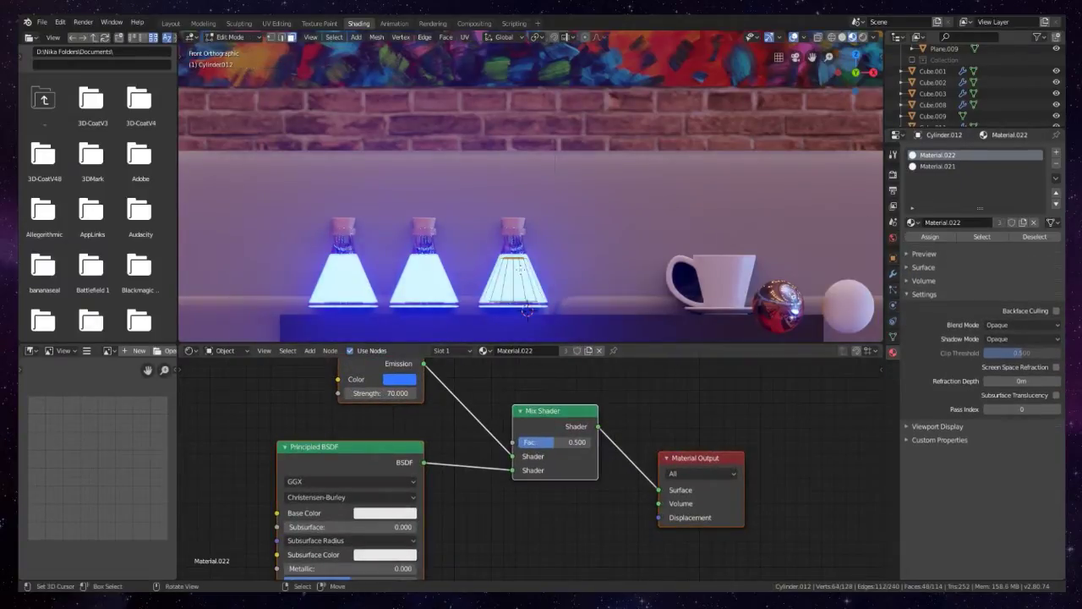
key(a)
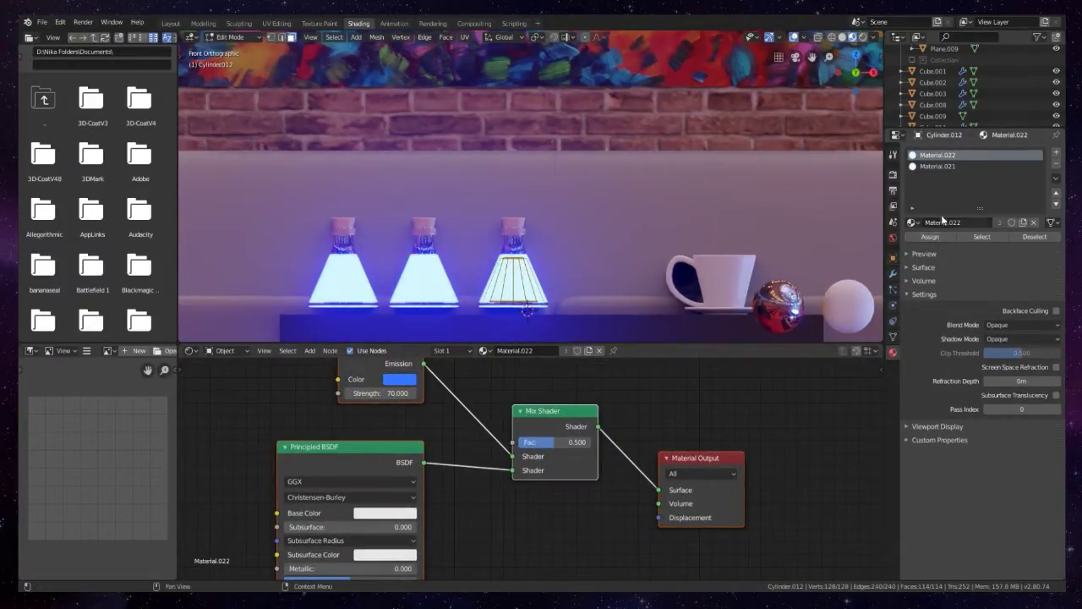
click(939, 166)
click(925, 237)
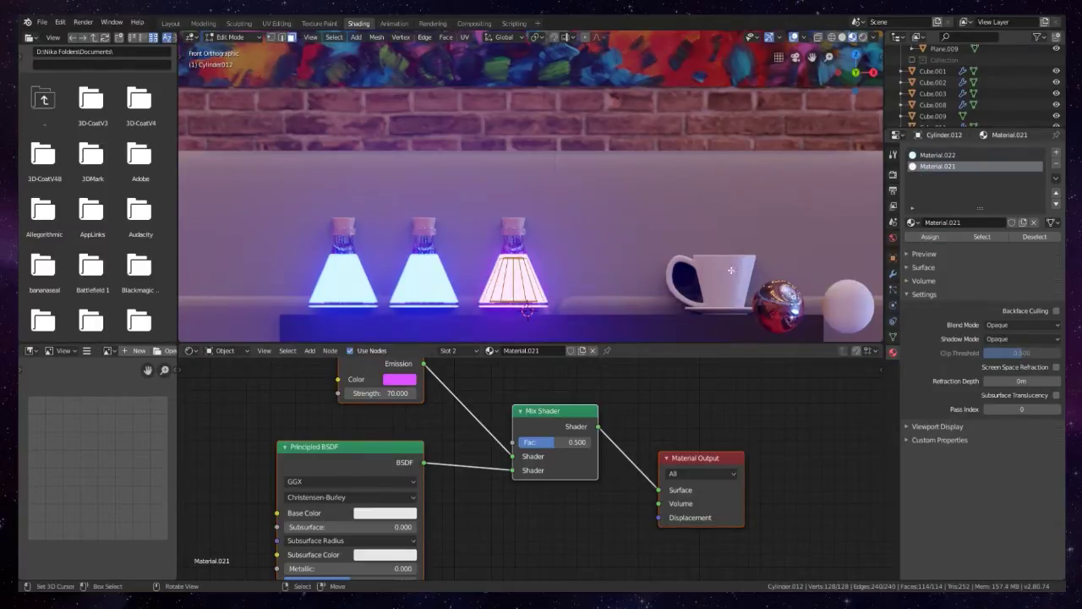
key(Tab)
- Add a second material slot with a new material named green to the middle bottle's liquid
shift+middle_drag(413, 300, 479, 276)
middle_drag(480, 276, 497, 267)
key(KP_1)
scroll(497, 266, up, 1)
right_click(482, 262)
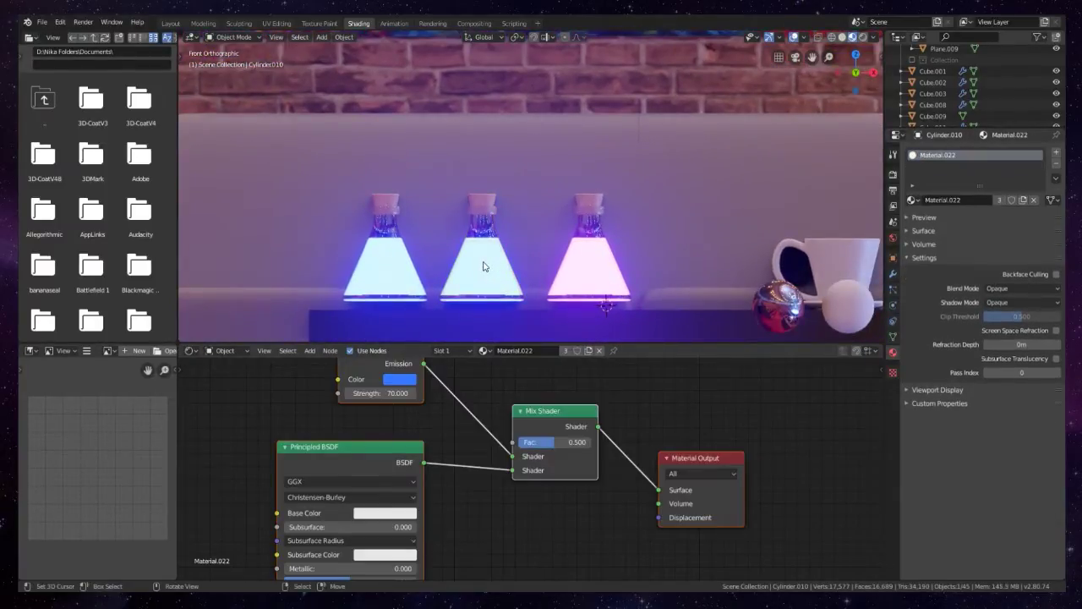
scroll(432, 418, down, 2)
scroll(556, 399, down, 2)
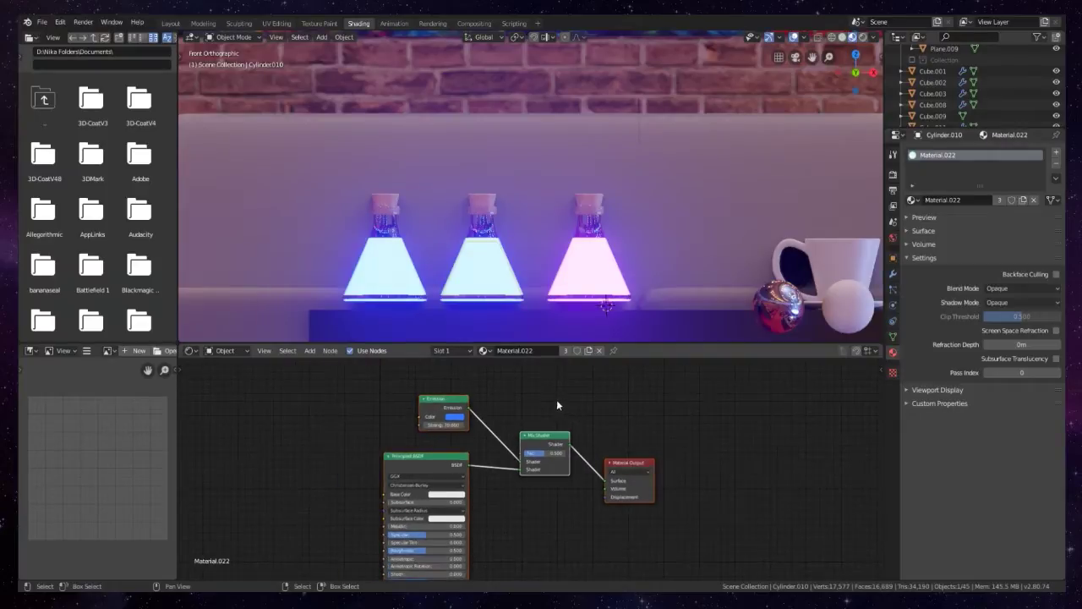
click(1056, 153)
click(977, 222)
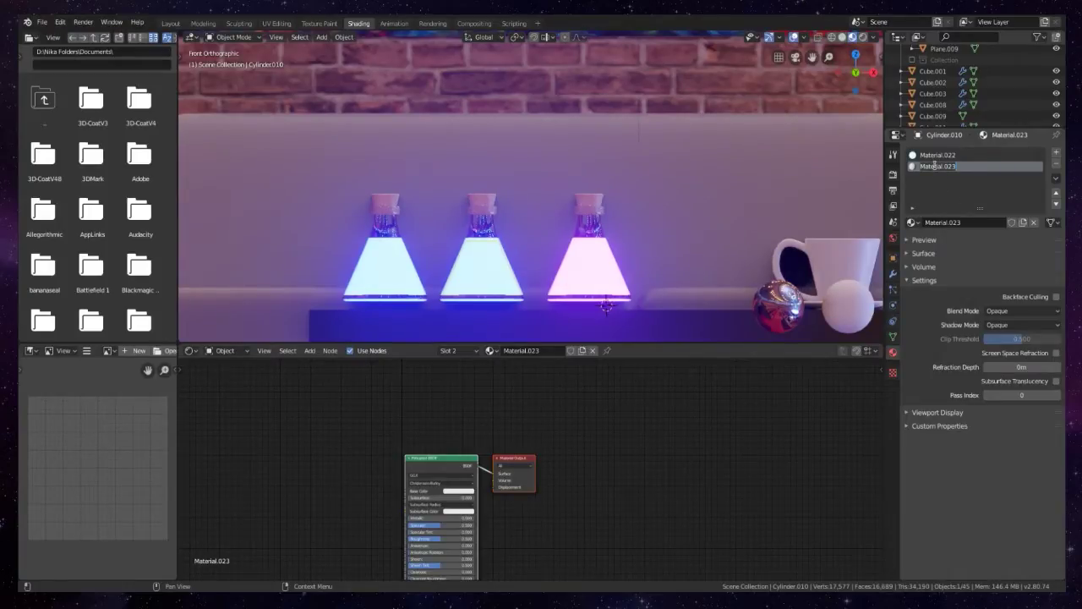
text(green)
key(Return)
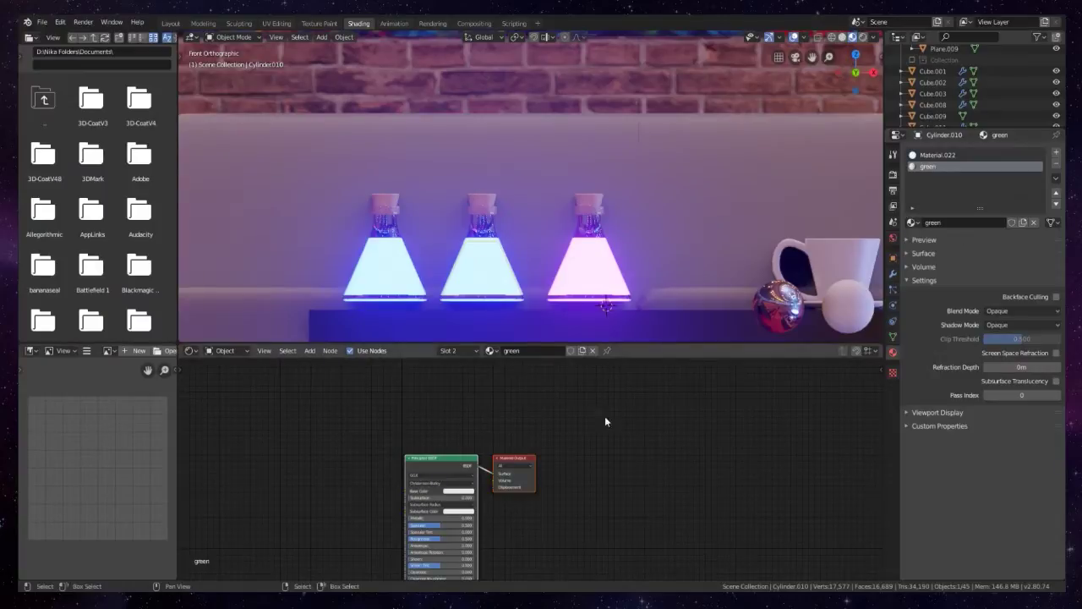
- Replace the green material's default nodes with the copied emission mix nodes and set the Emission colour to bright green
scroll(311, 442, down, 3)
drag(335, 431, 366, 438)
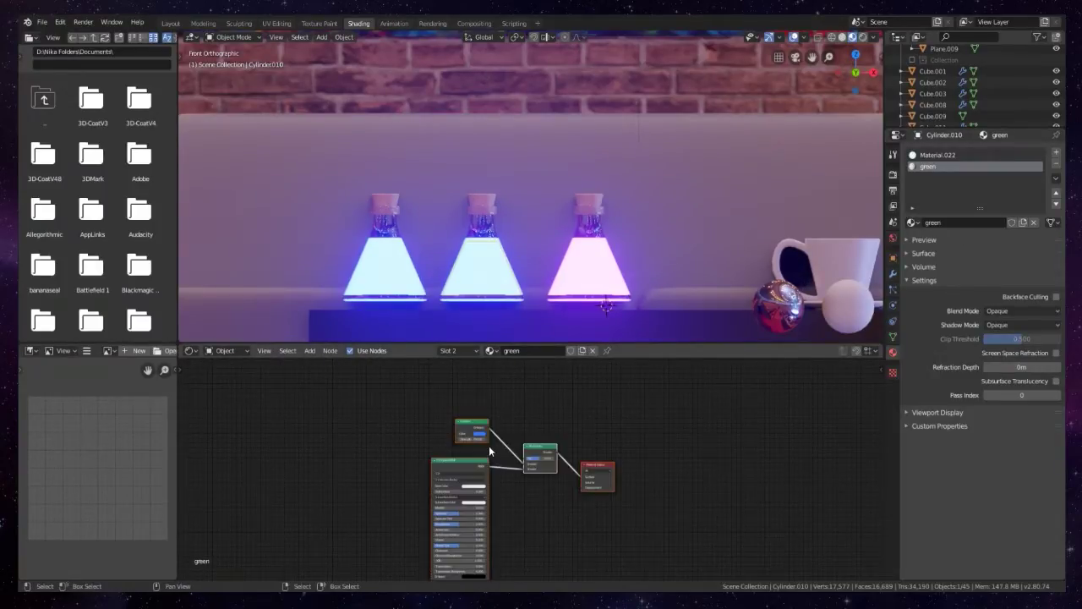
scroll(488, 446, up, 3)
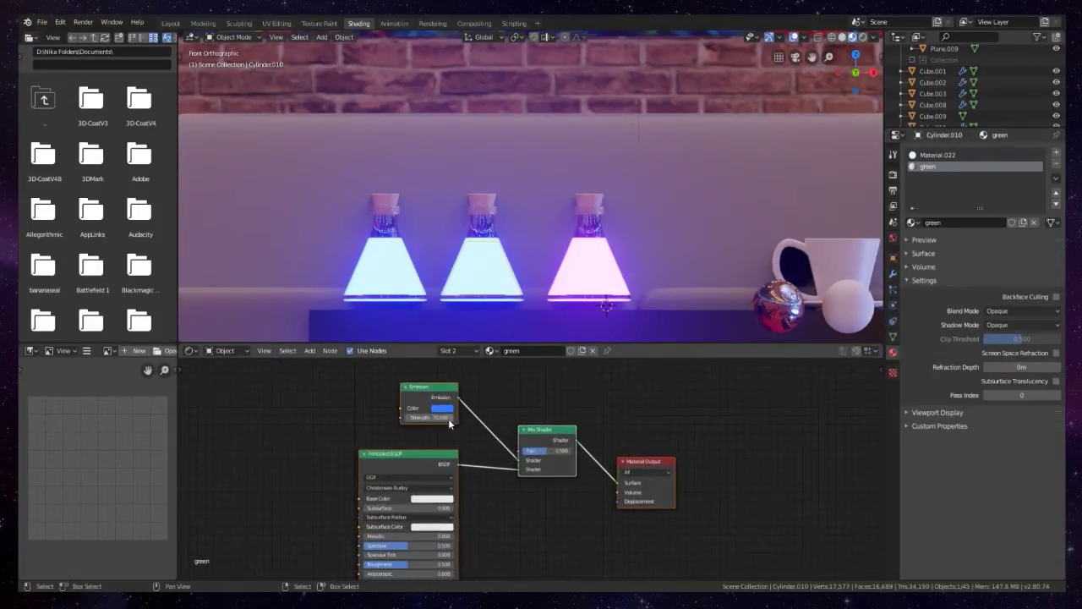
click(442, 409)
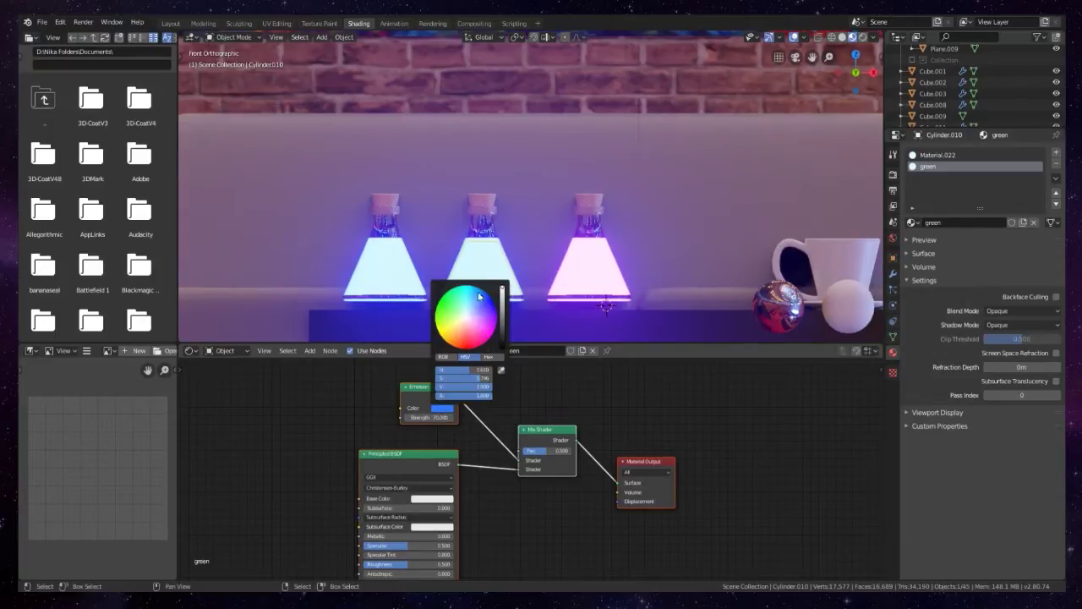
drag(481, 296, 440, 299)
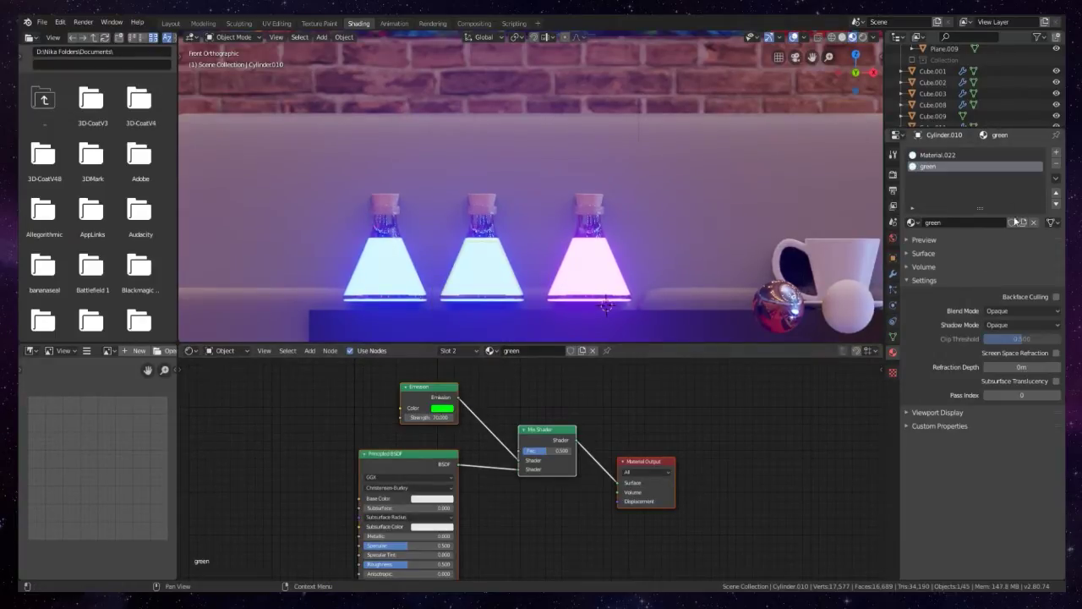
- Assign the green material to all faces of the middle bottle's liquid in Edit Mode, and return to Object Mode
key(Tab)
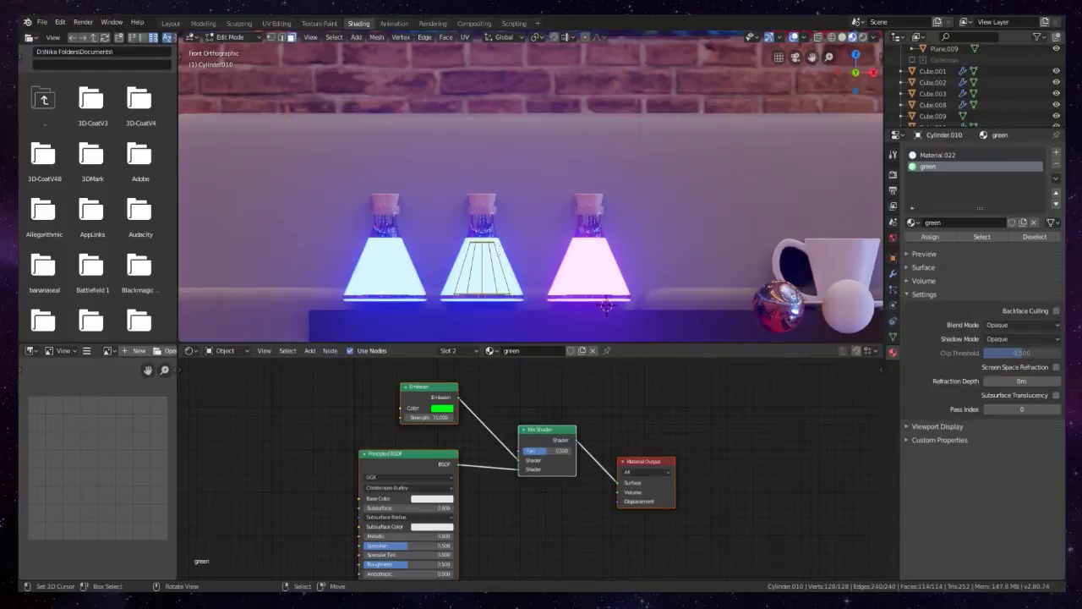
click(929, 237)
key(Tab)
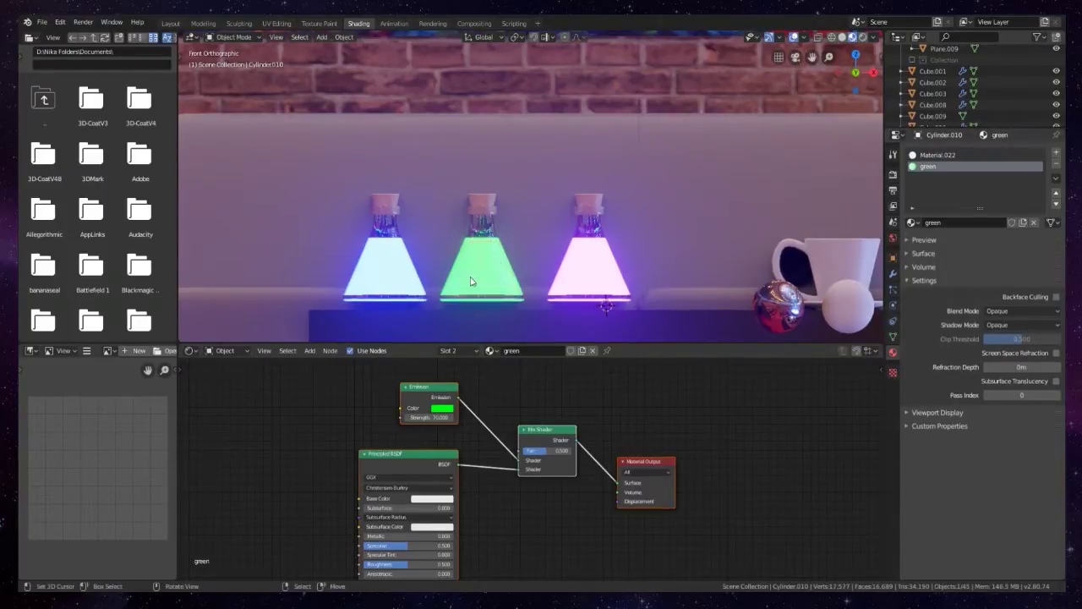
- Examine the three coloured glowing bottles on the coffee table from several angles and up close
scroll(472, 276, down, 5)
middle_drag(474, 274, 587, 242)
scroll(541, 272, up, 6)
scroll(587, 242, down, 5)
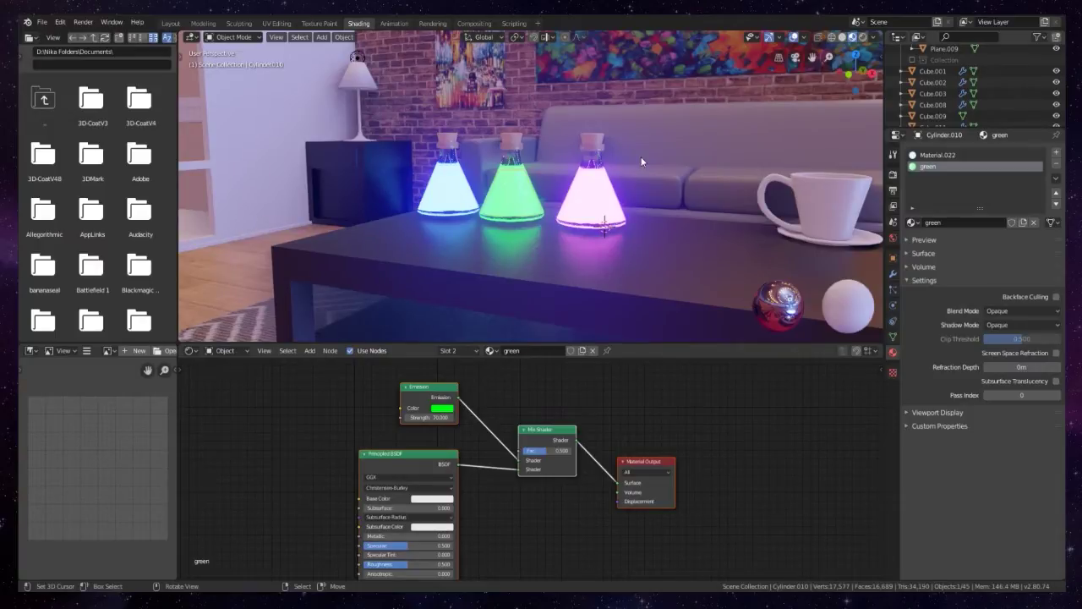
scroll(641, 162, up, 4)
middle_drag(626, 183, 601, 209)
scroll(584, 169, up, 2)
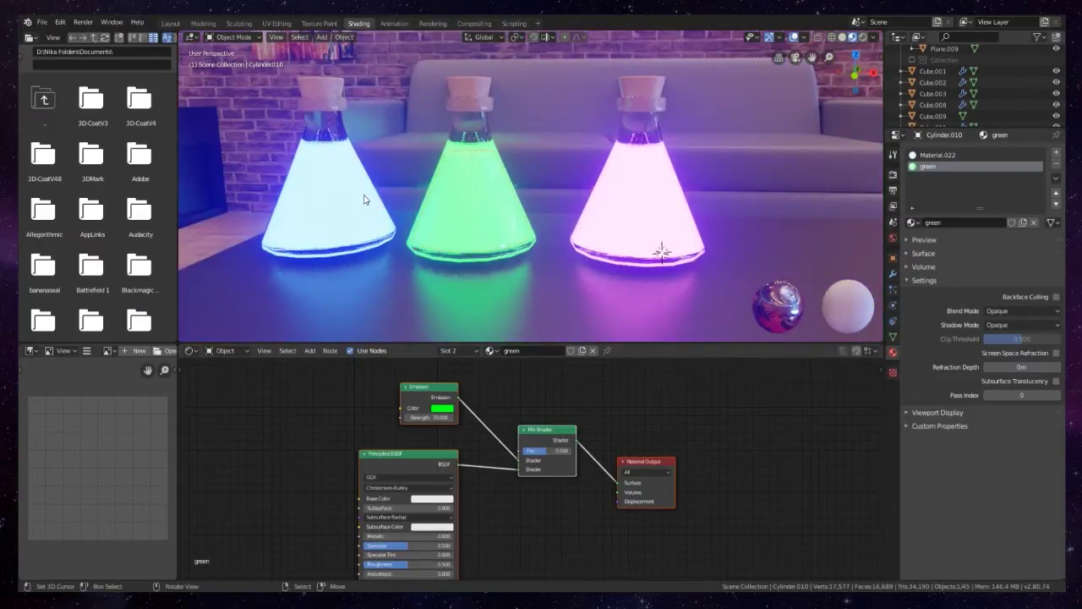
middle_drag(367, 200, 569, 200)
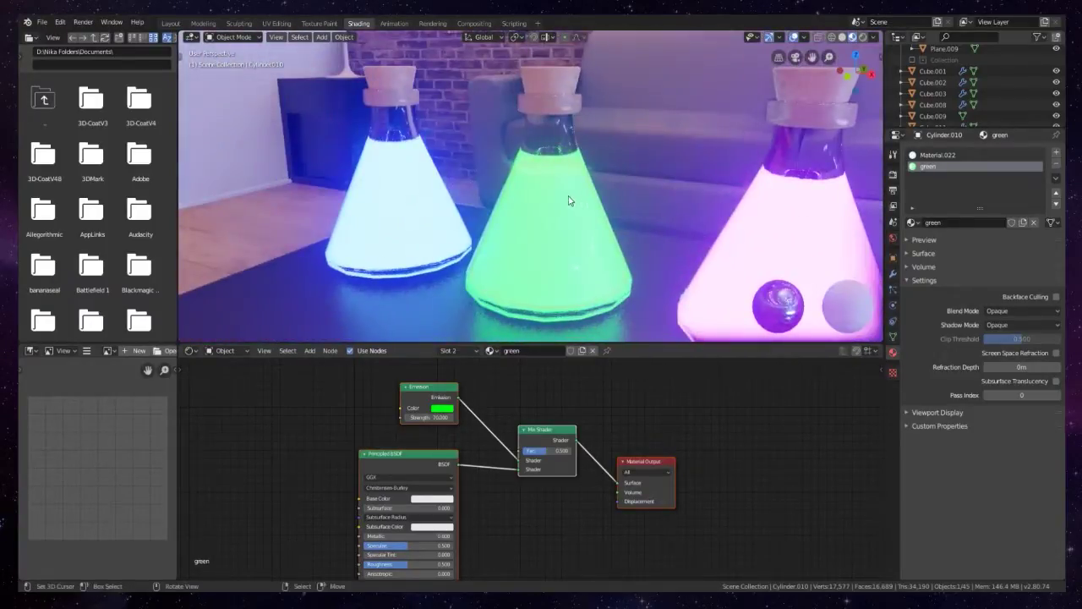